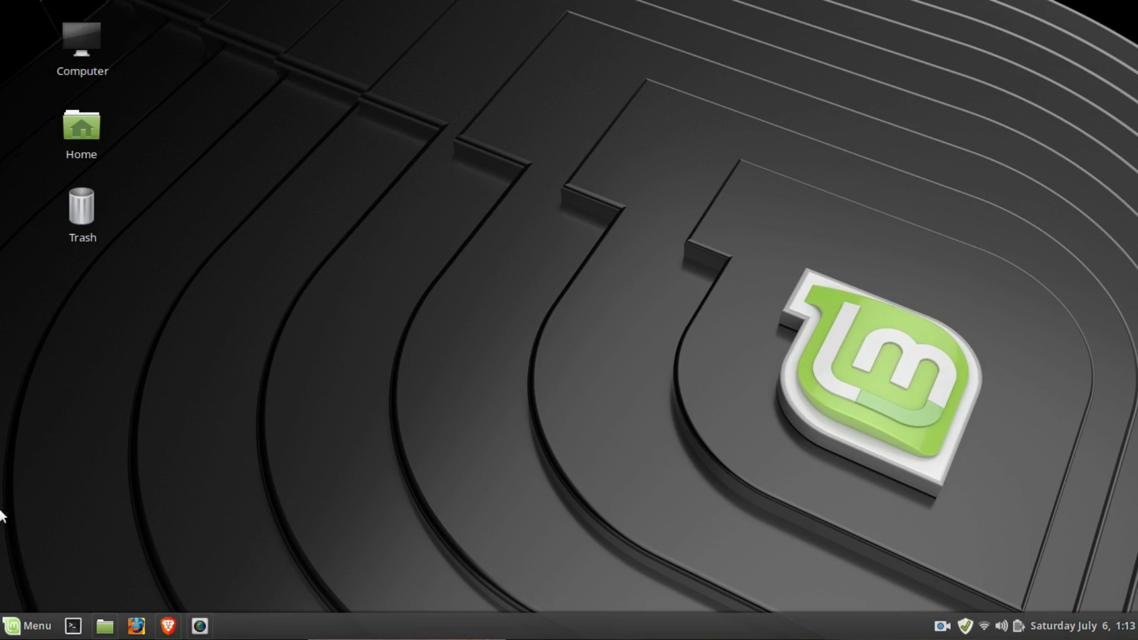
# - Open Software Manager and search it for virtualbox
pyautogui.click(26, 625)
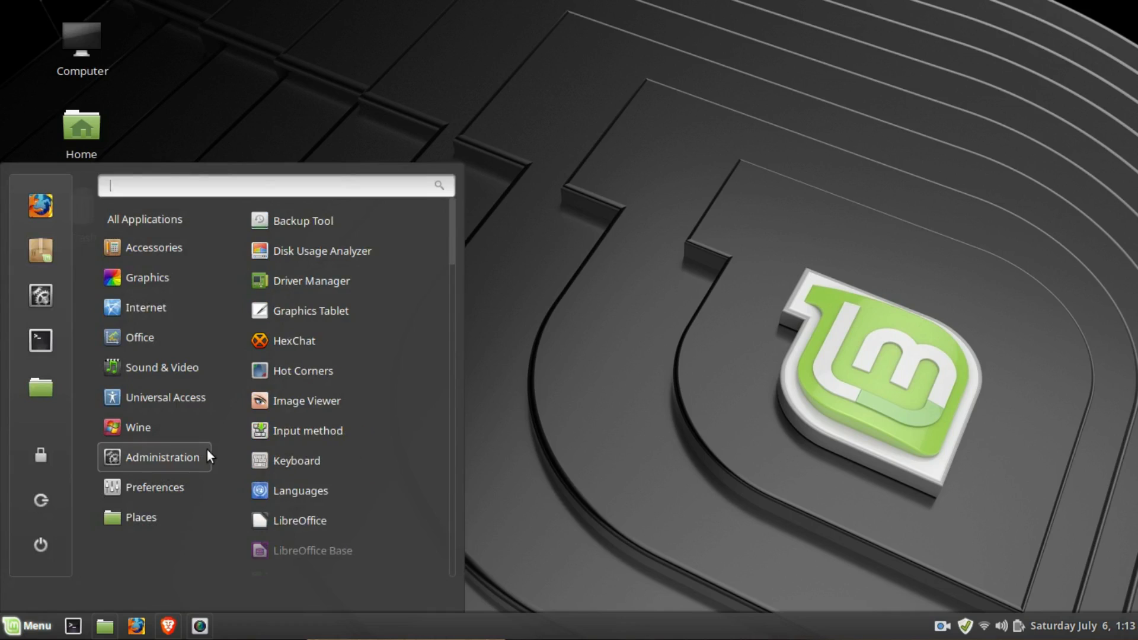
pyautogui.write('software')
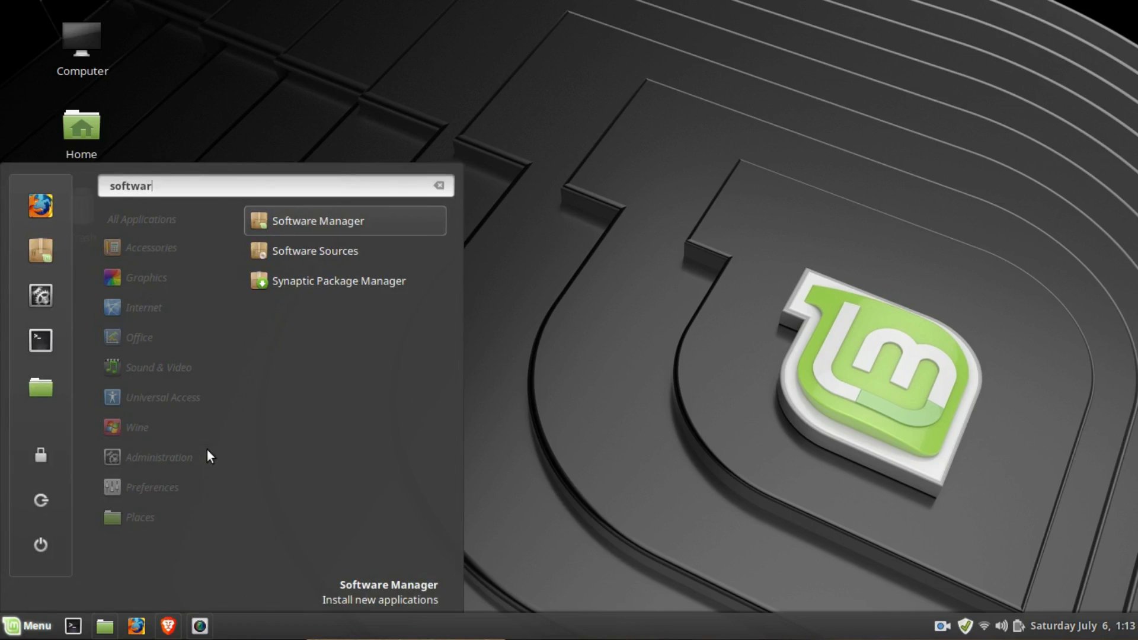
pyautogui.click(332, 229)
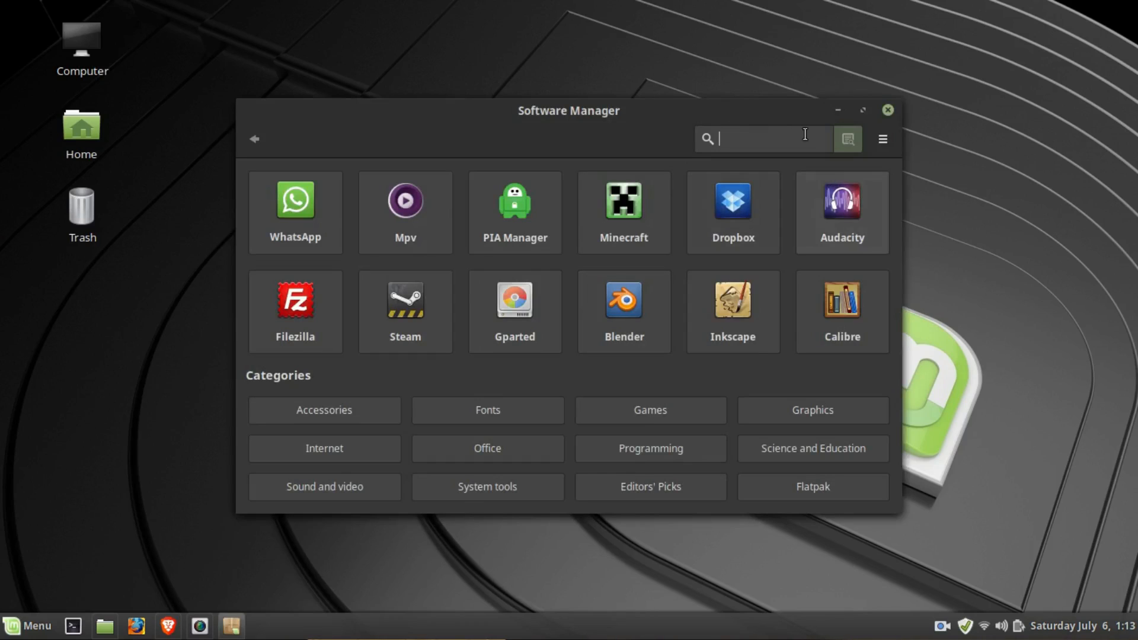
pyautogui.write('vir')
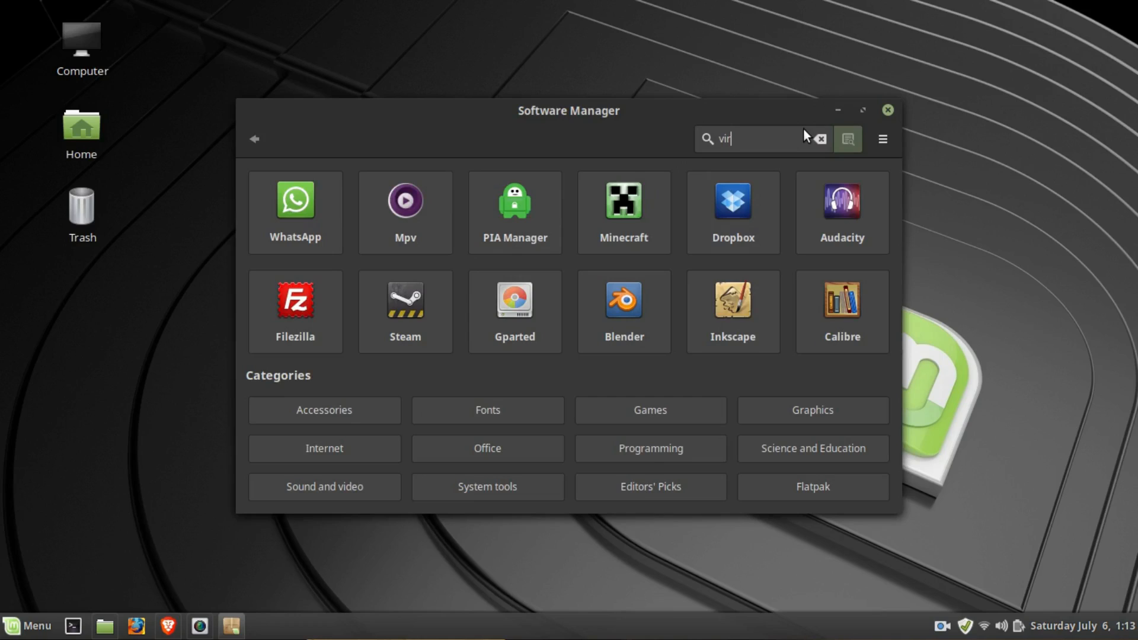
pyautogui.write('tualbox')
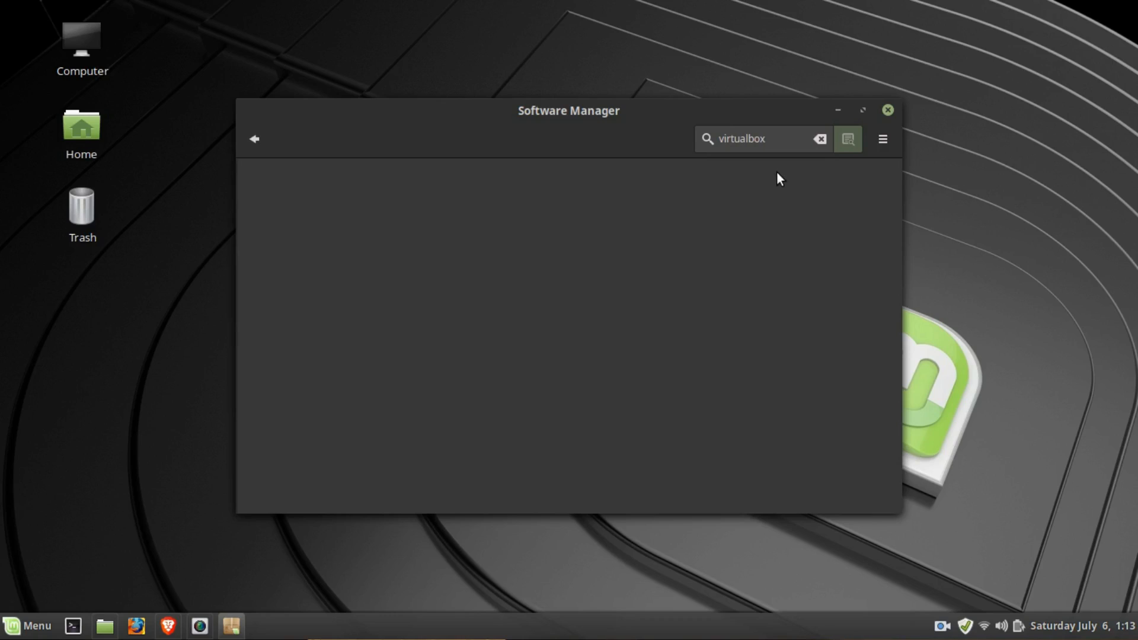
# - Install the Virtualbox package and authenticate the installation with the account password
pyautogui.click(414, 200)
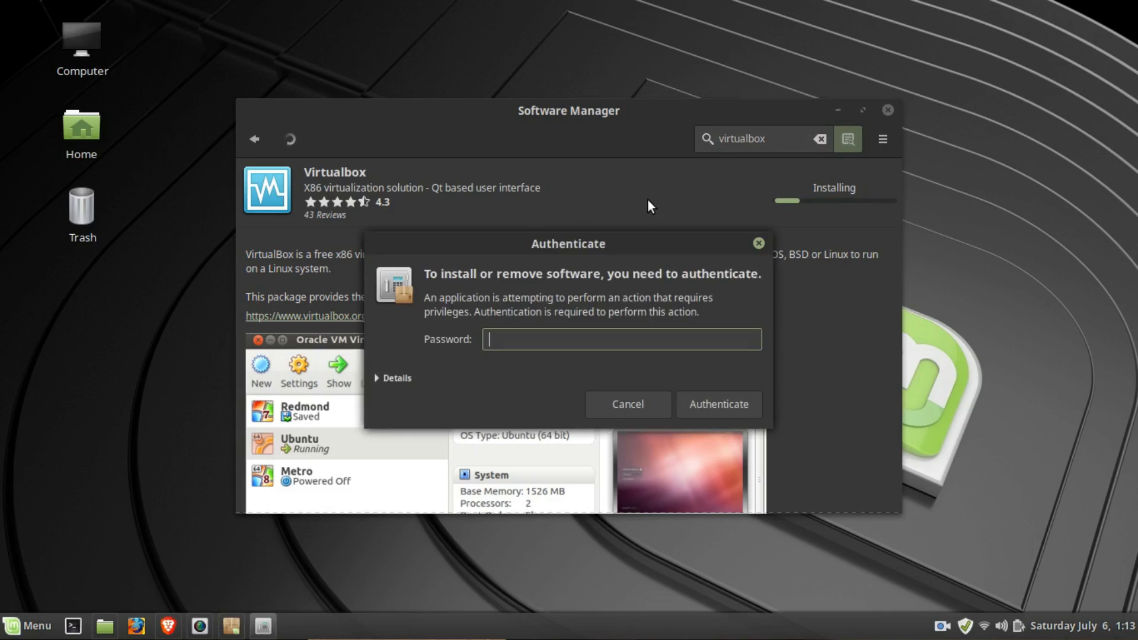
pyautogui.write('••••••••')
pyautogui.press('Return')
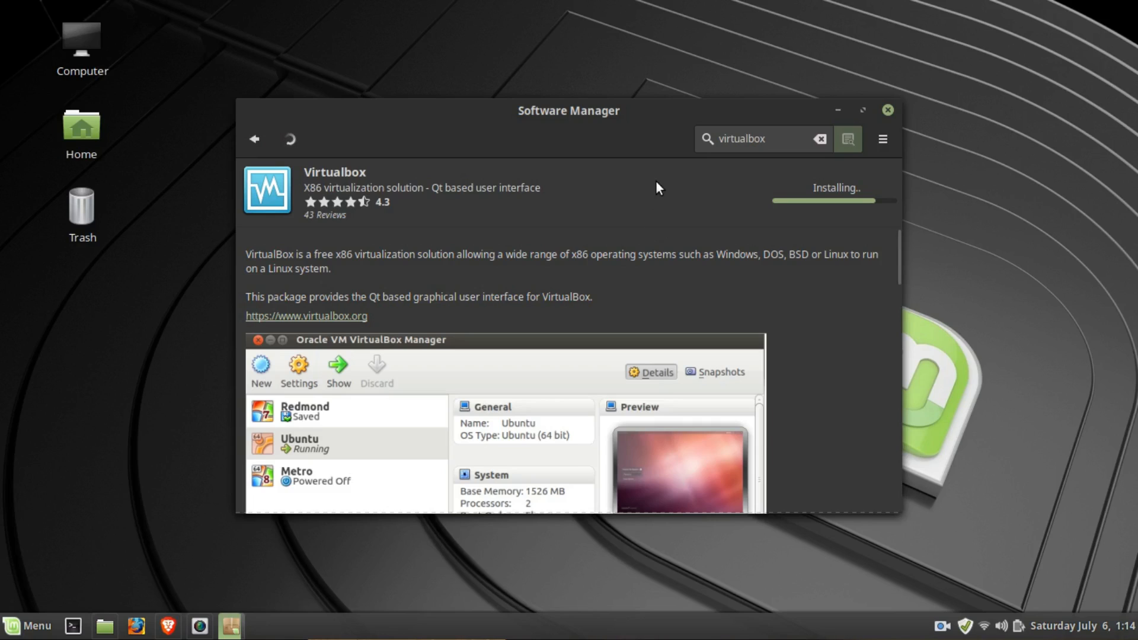
# - Switch to the Brave browser and confirm Windows 10 under the May 2019 Update as the ISO edition
pyautogui.click(169, 626)
pyautogui.scroll(1, 465, 361)
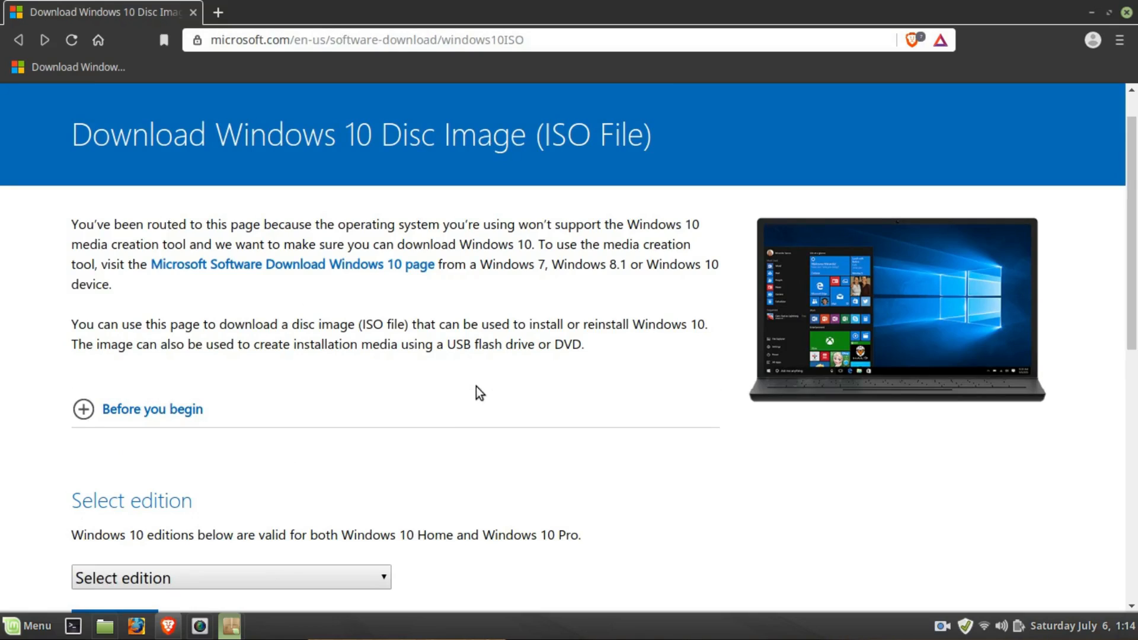
pyautogui.scroll(-1, 476, 387)
pyautogui.scroll(1, 475, 386)
pyautogui.scroll(-2, 376, 406)
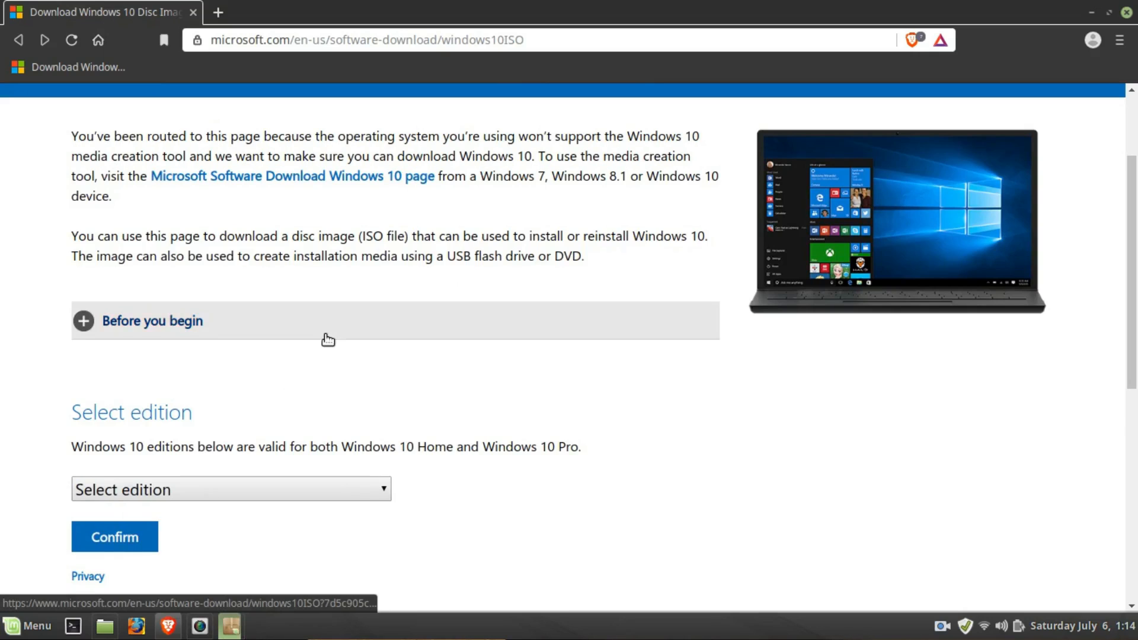
pyautogui.scroll(-1, 328, 340)
pyautogui.scroll(-2, 300, 264)
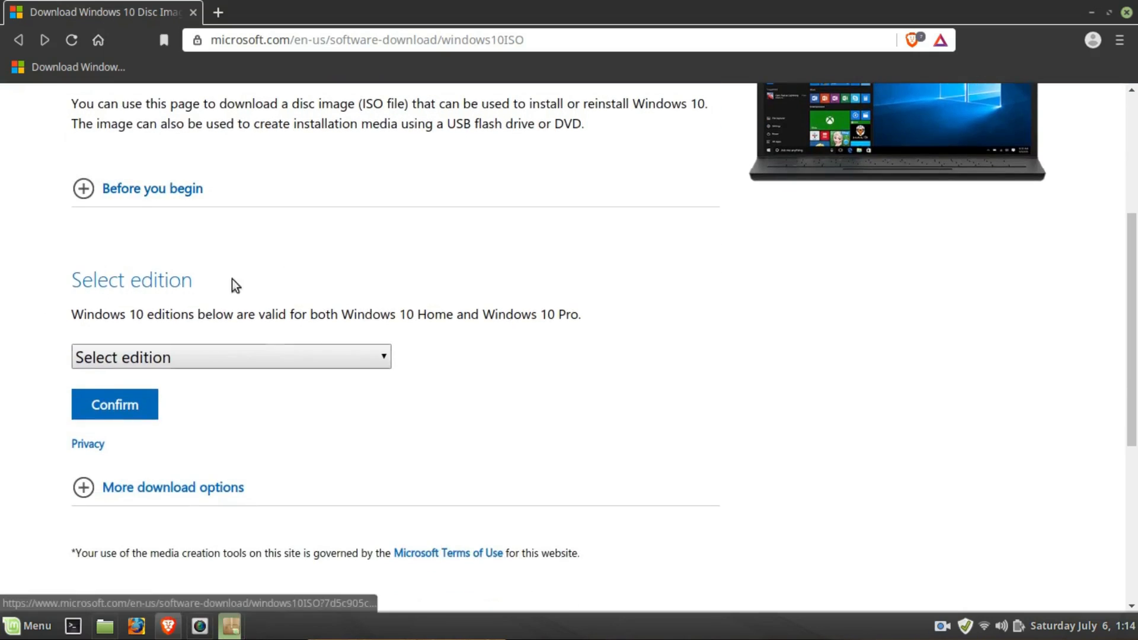
pyautogui.click(172, 356)
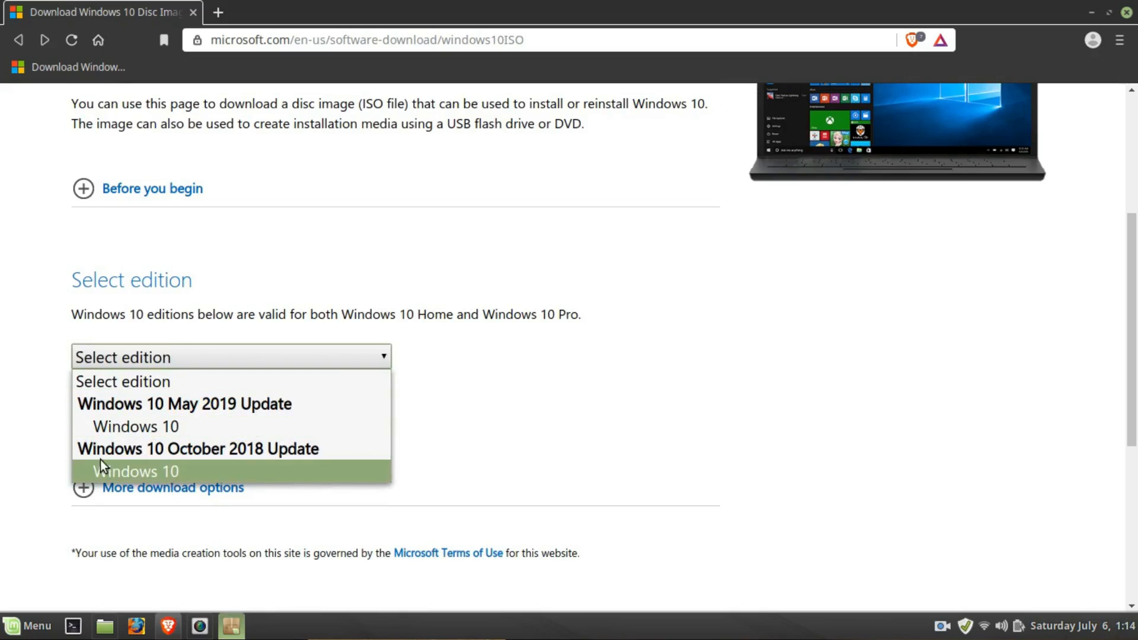
pyautogui.click(184, 426)
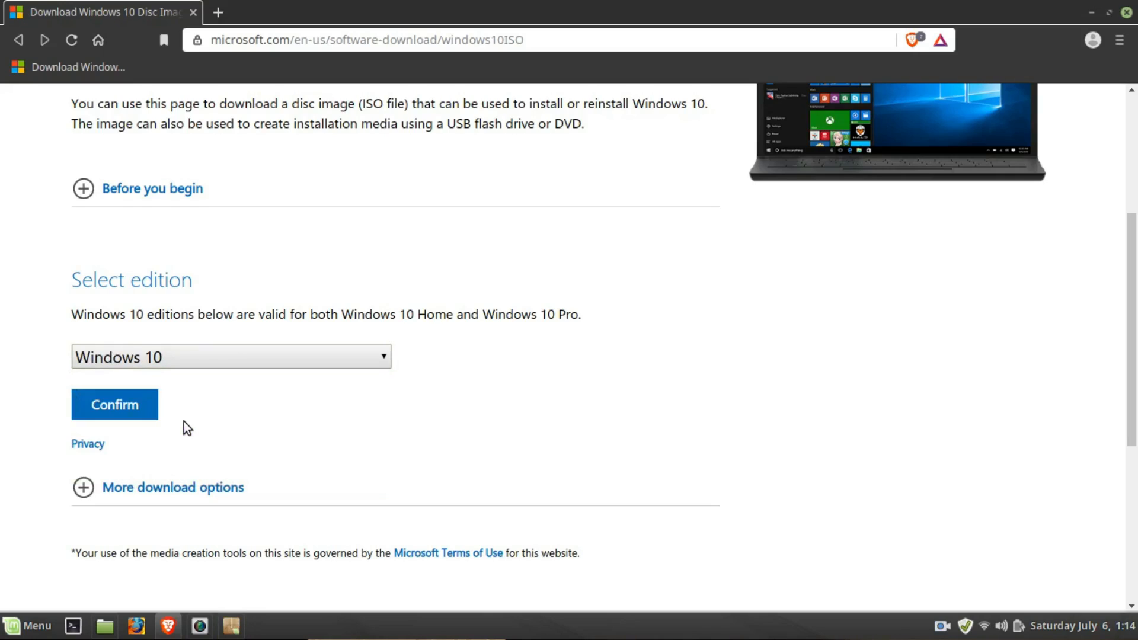
pyautogui.click(101, 407)
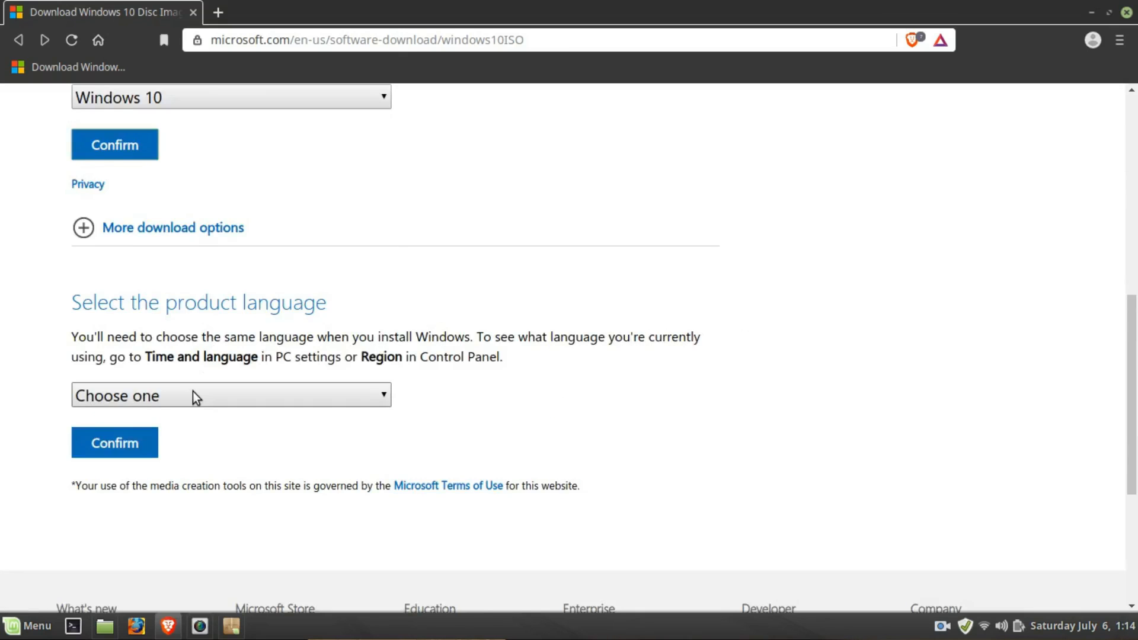
# - Confirm English as the product language and open the 64-bit ISO download, cancelling its save dialog
pyautogui.click(194, 392)
pyautogui.click(187, 238)
pyautogui.click(118, 452)
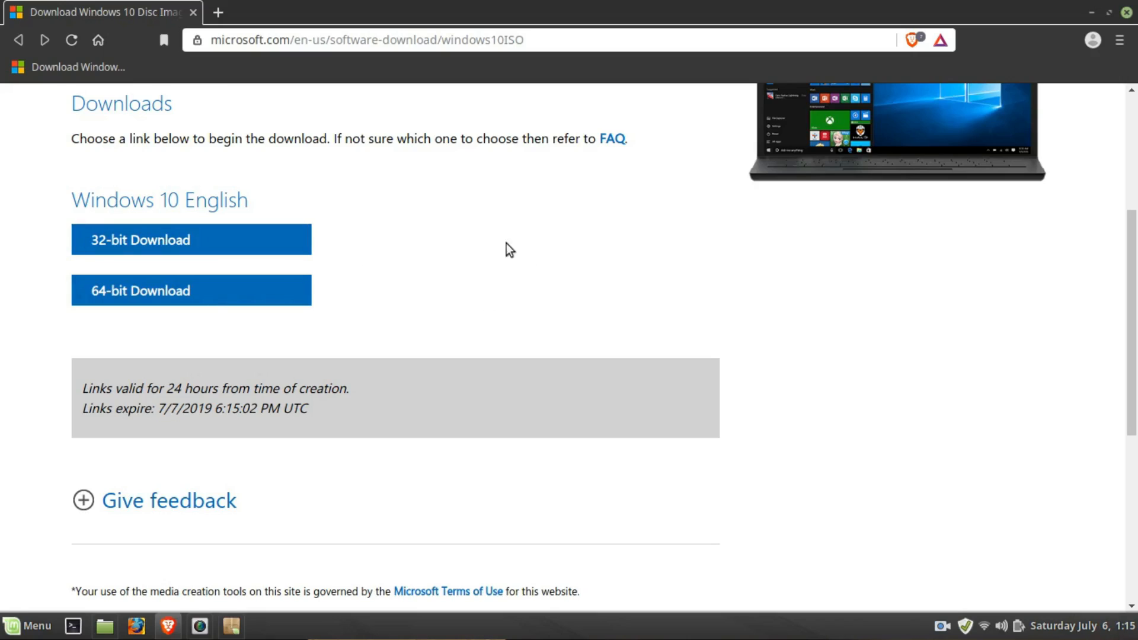
pyautogui.click(159, 296)
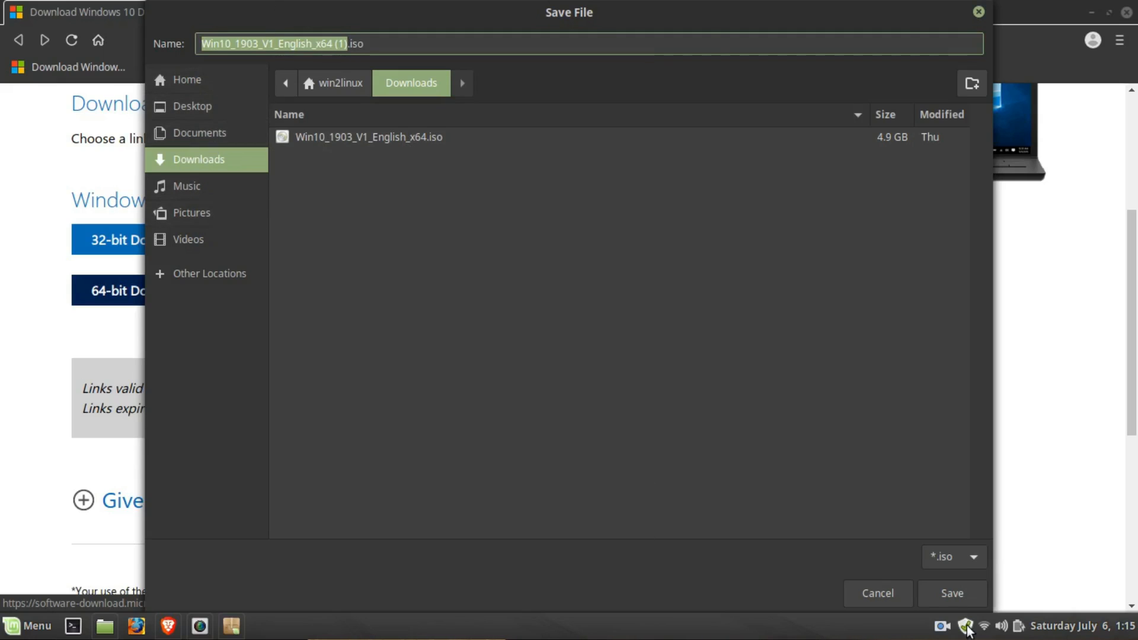
pyautogui.click(878, 594)
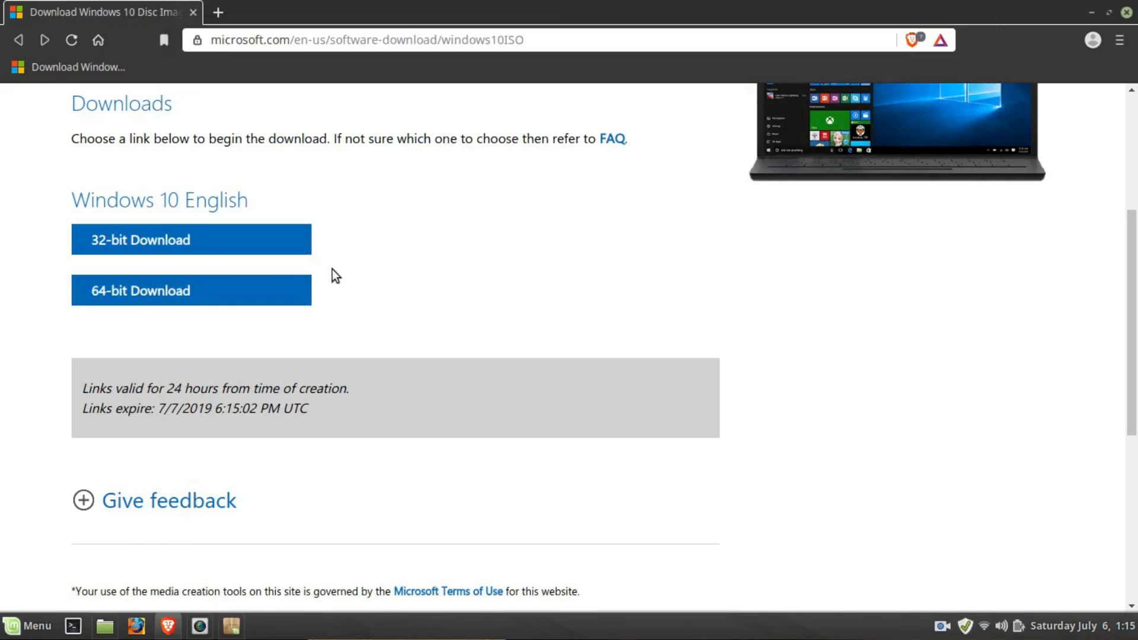
# - Close the browser and Software Manager windows
pyautogui.moveTo(1136, 2)
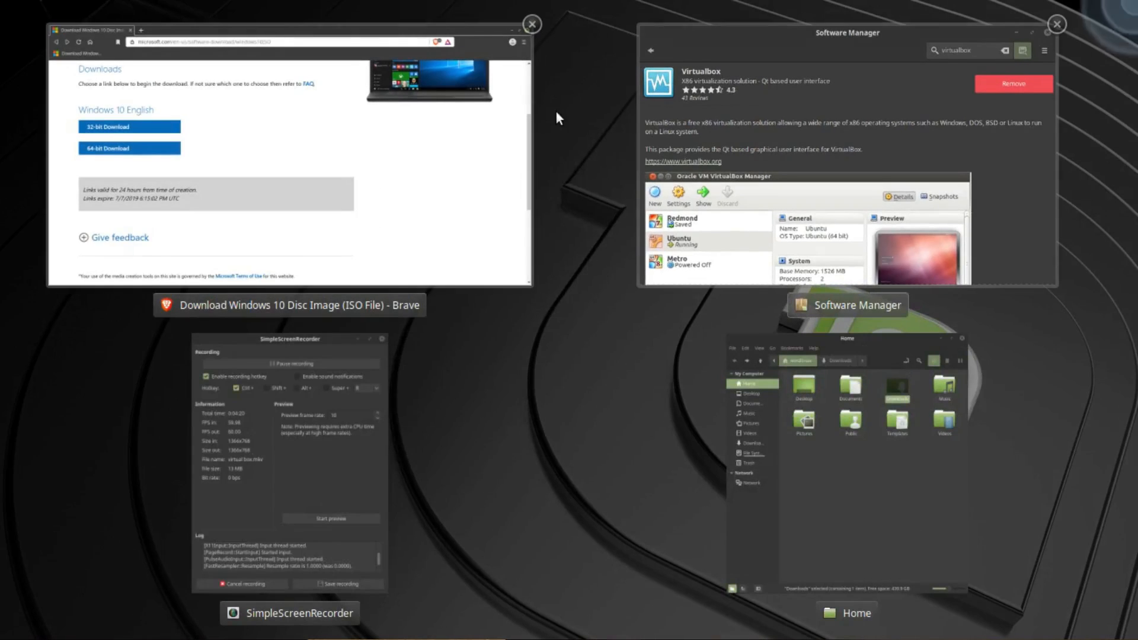
pyautogui.click(403, 149)
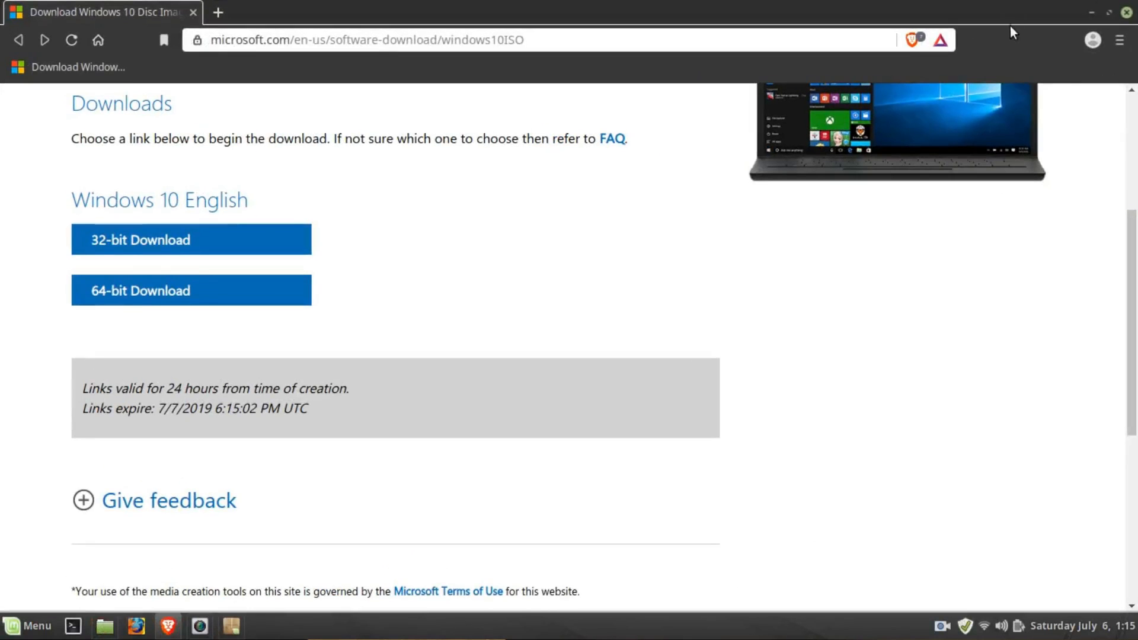
pyautogui.click(1127, 14)
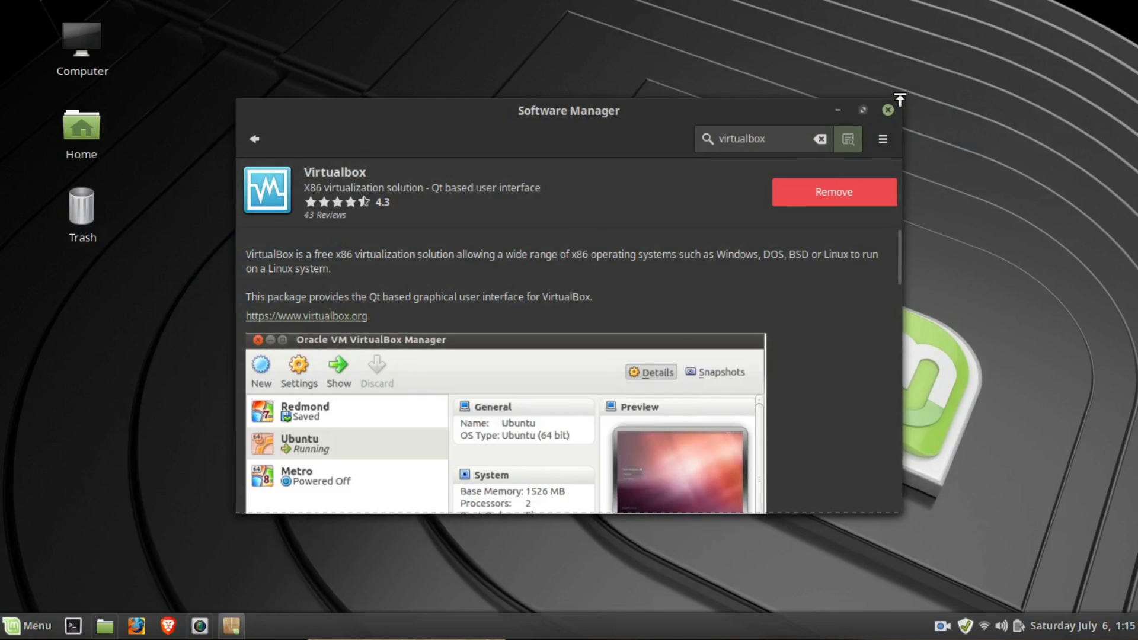
pyautogui.click(889, 110)
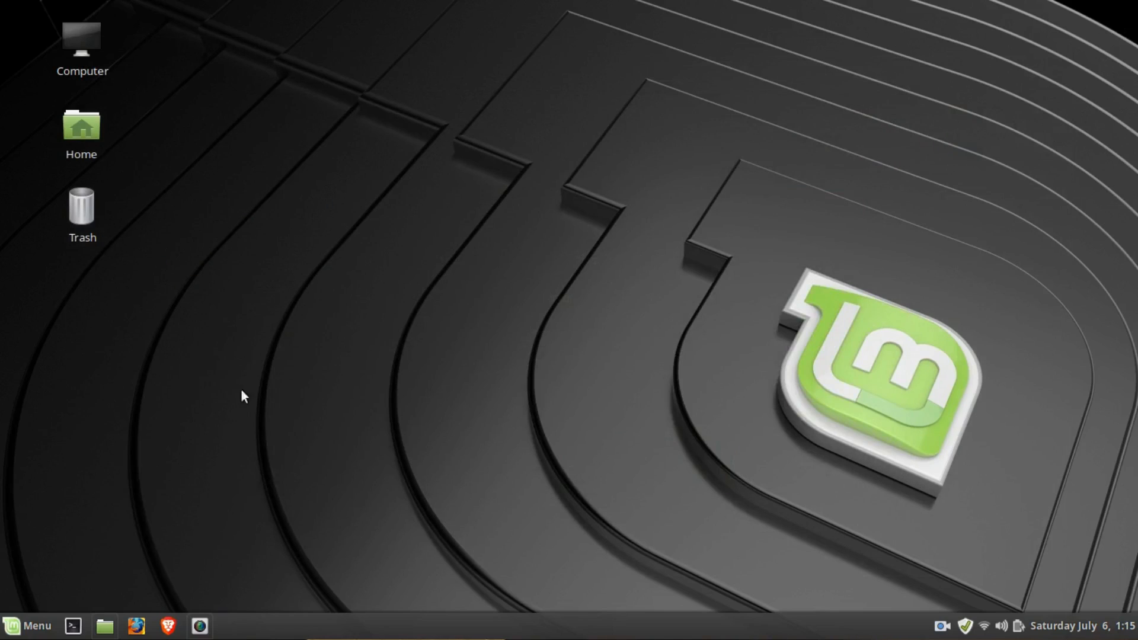
# - Find VirtualBox among the installed applications and launch it
pyautogui.click(21, 616)
pyautogui.write('virtual')
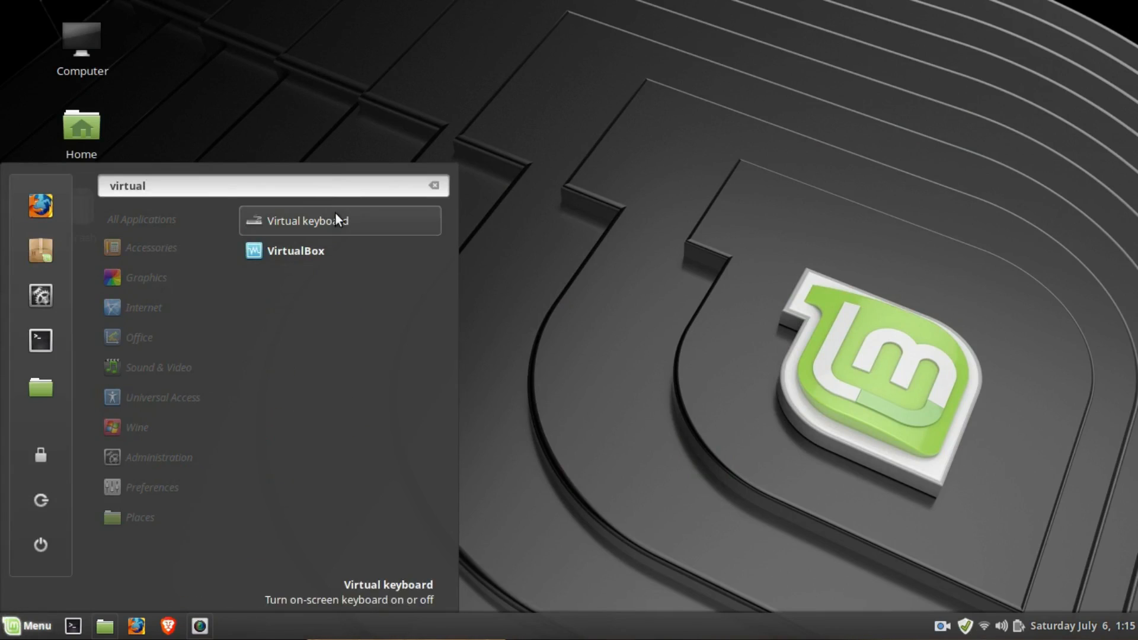
pyautogui.click(333, 248)
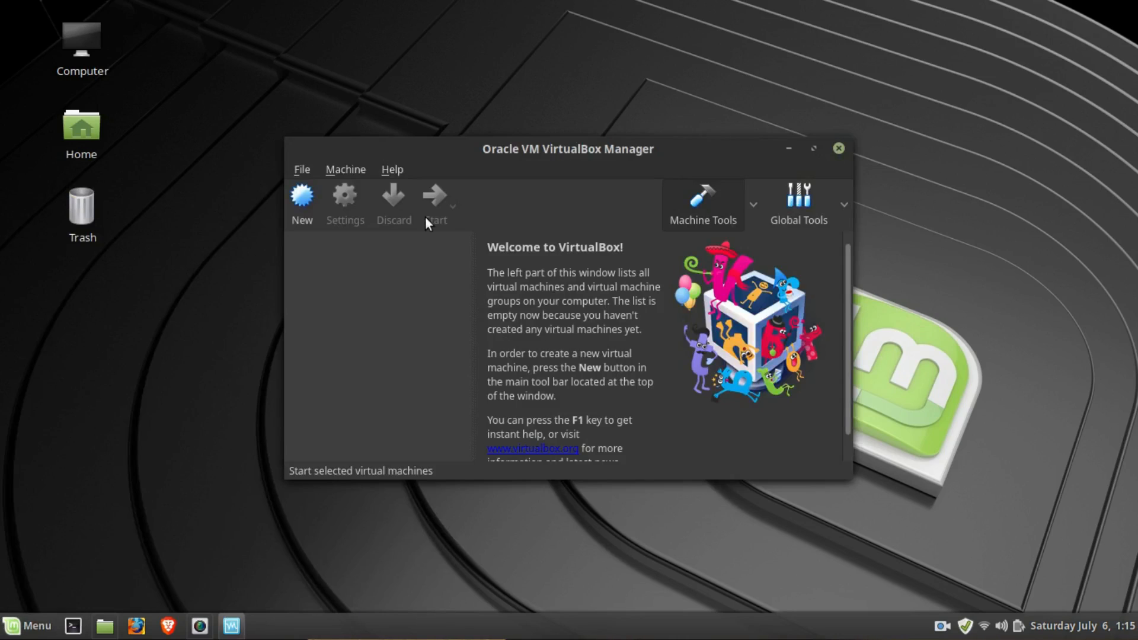
# - Start a new virtual machine named Windows 10, using Windows 10 (64-bit) and 1816 MB of memory
pyautogui.click(300, 207)
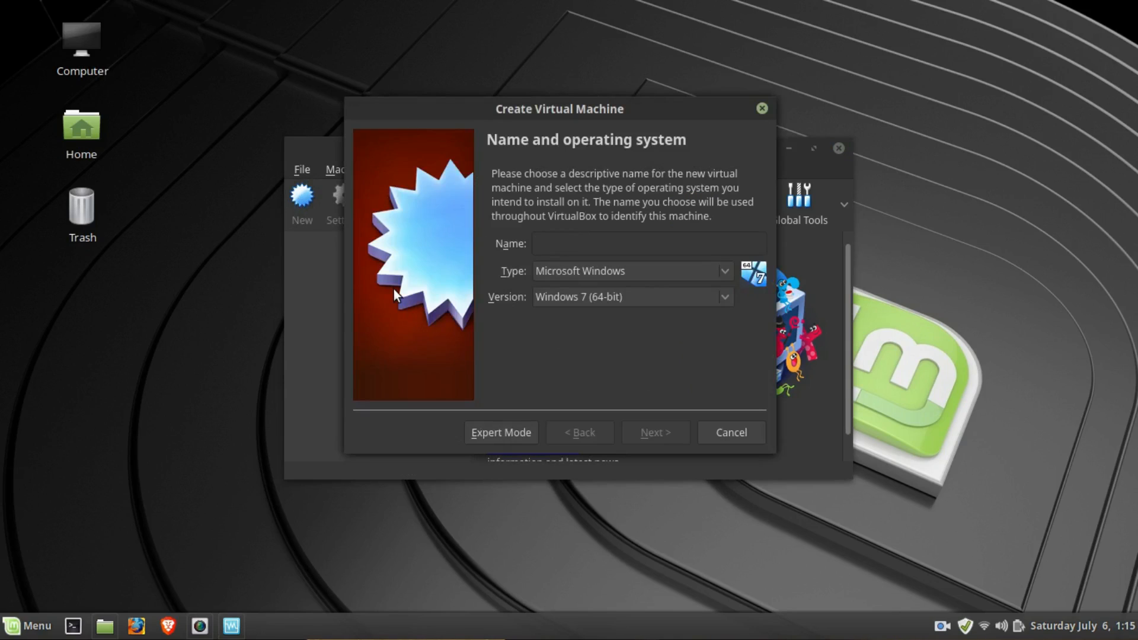
pyautogui.write('Windows 10')
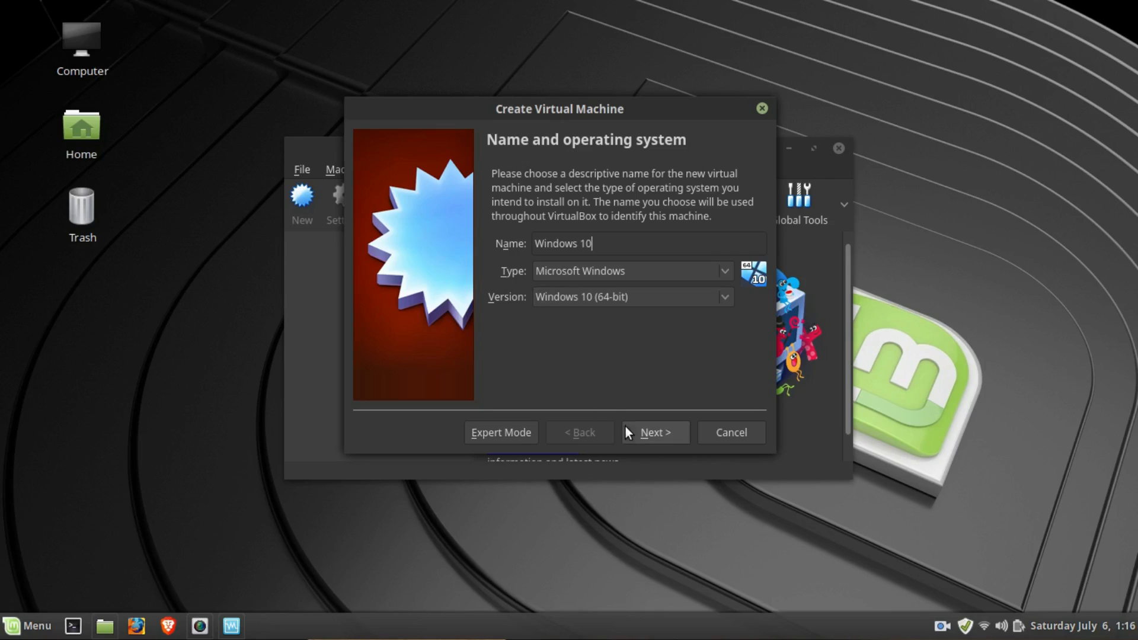
pyautogui.click(648, 438)
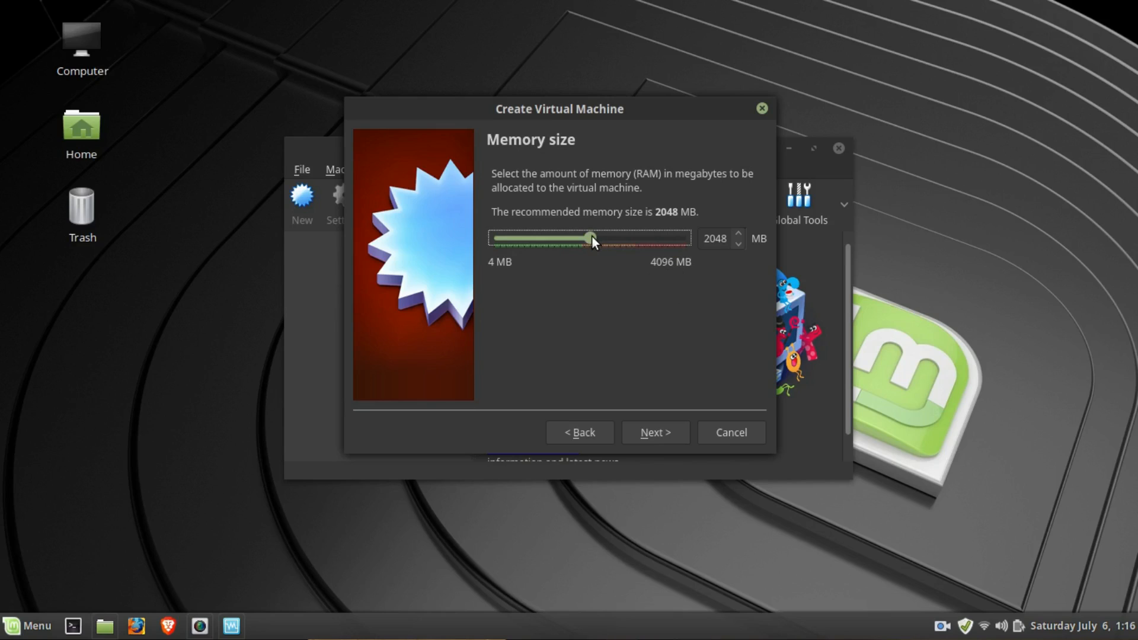
pyautogui.moveTo(592, 236); pyautogui.dragTo(582, 238)
pyautogui.click(650, 438)
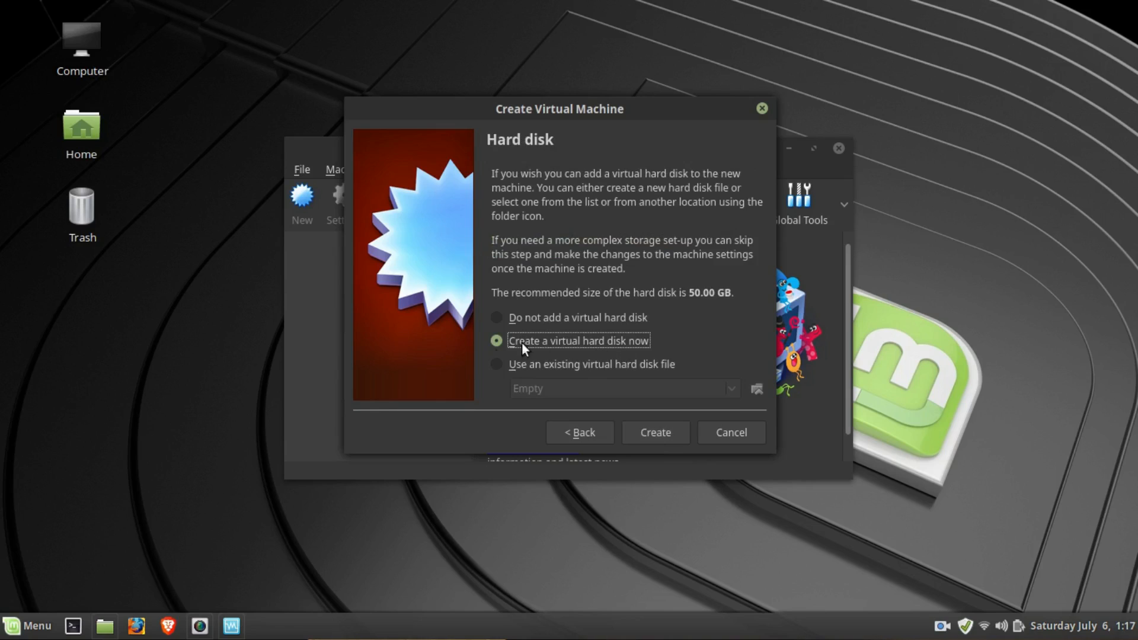
# - Create a virtual hard disk for the machine as a VDI file with dynamically allocated storage
pyautogui.click(644, 432)
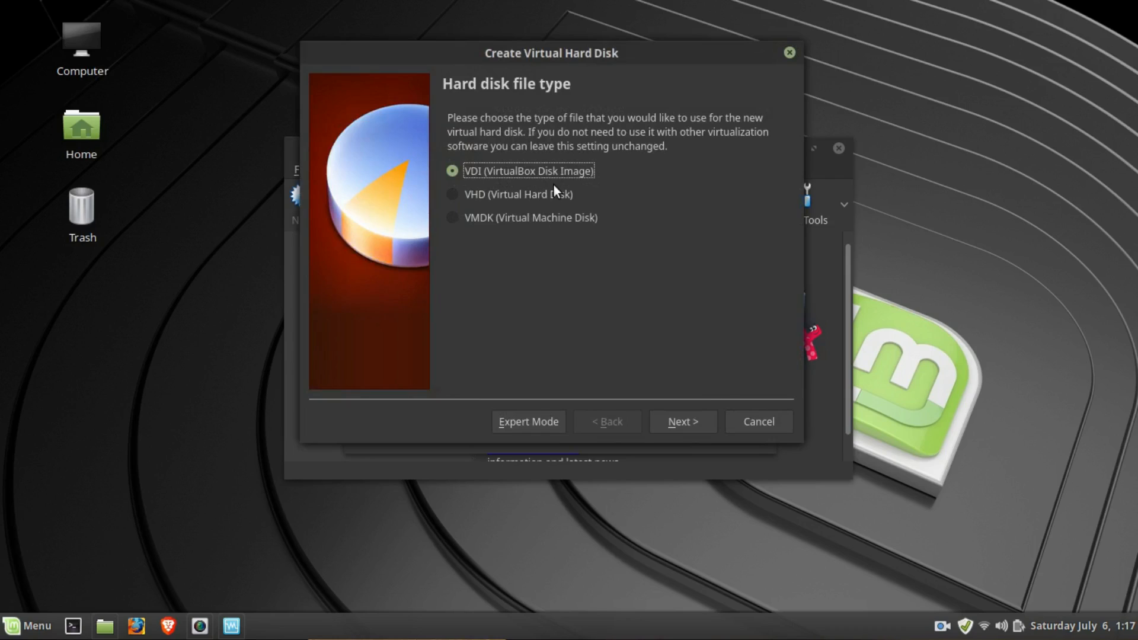
pyautogui.click(689, 415)
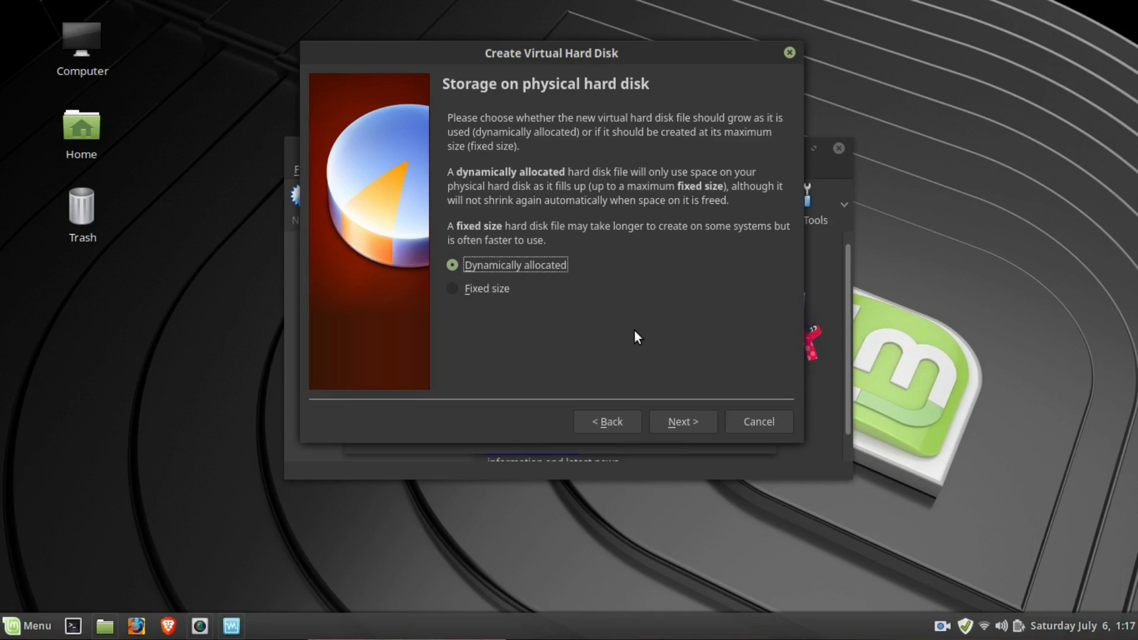
pyautogui.click(453, 289)
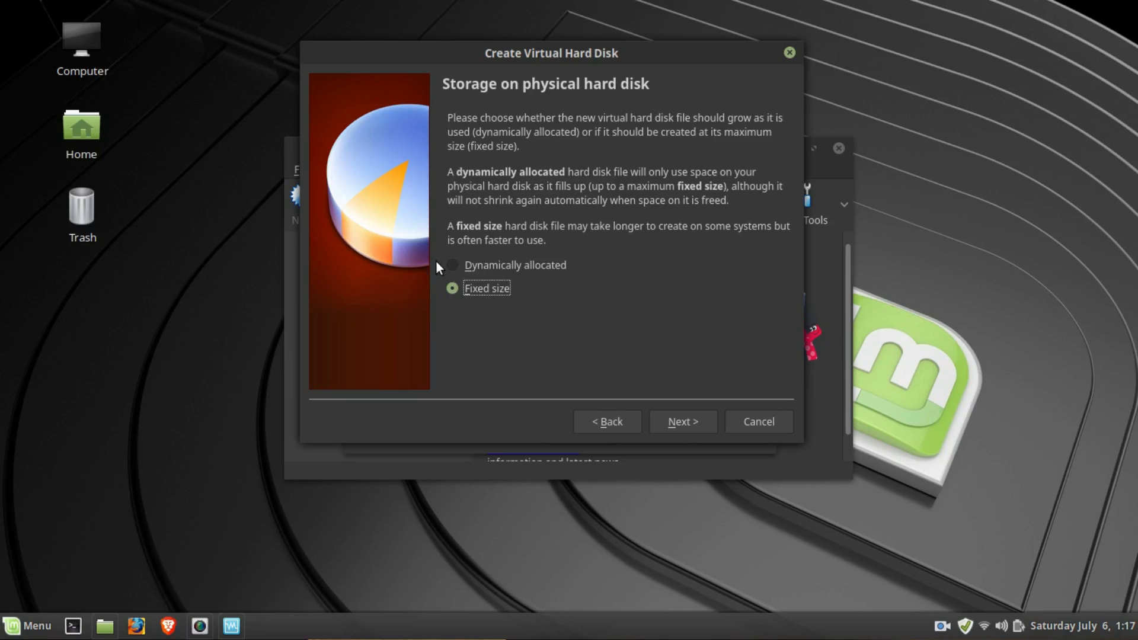
pyautogui.click(453, 265)
pyautogui.press('Tab')
pyautogui.click(677, 422)
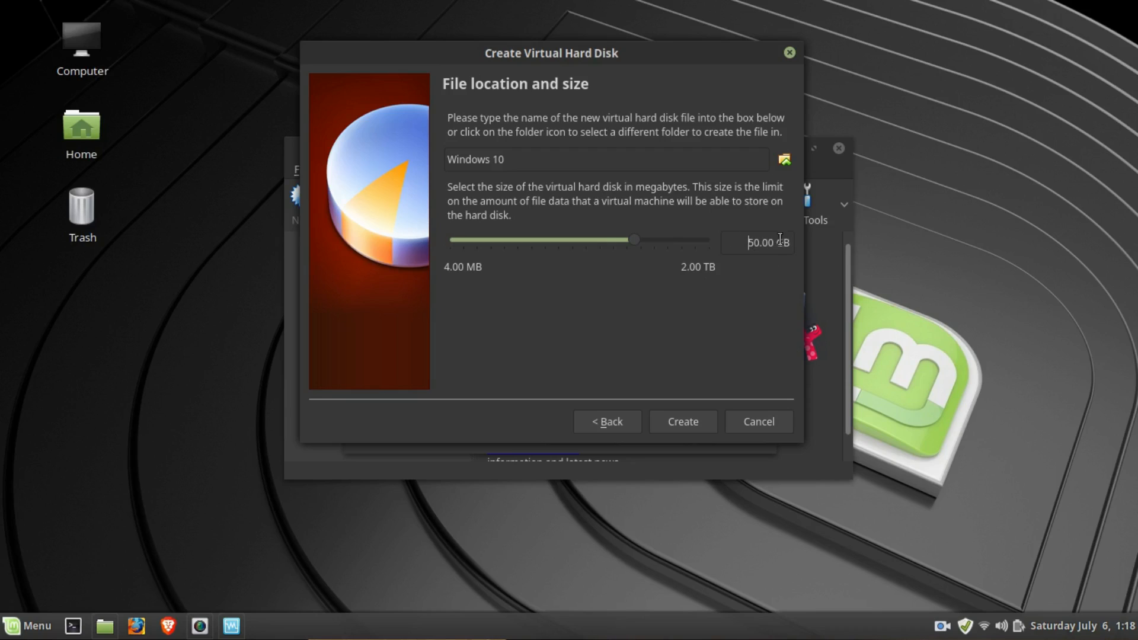
# - Set the virtual hard disk size to 30 GB and finish creating the machine
pyautogui.doubleClick(751, 243)
pyautogui.write('20')
pyautogui.press('BackSpace')
pyautogui.press('BackSpace')
pyautogui.write('30')
pyautogui.click(683, 422)
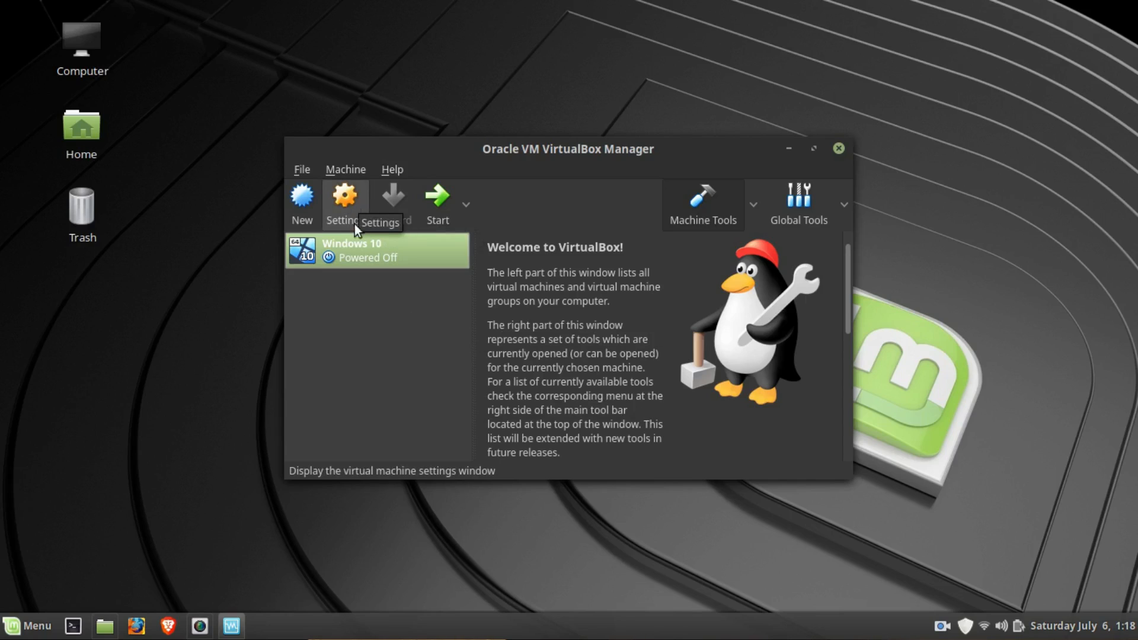
# - Open the Windows 10 machine's system settings and set its processor count to 2
pyautogui.click(343, 200)
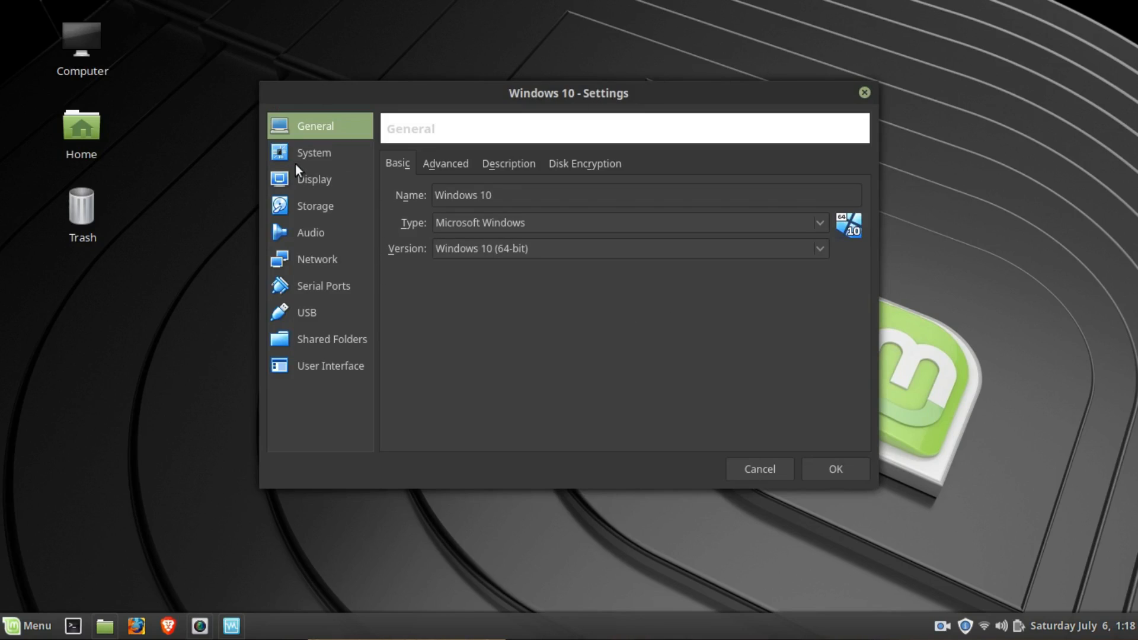
pyautogui.click(320, 159)
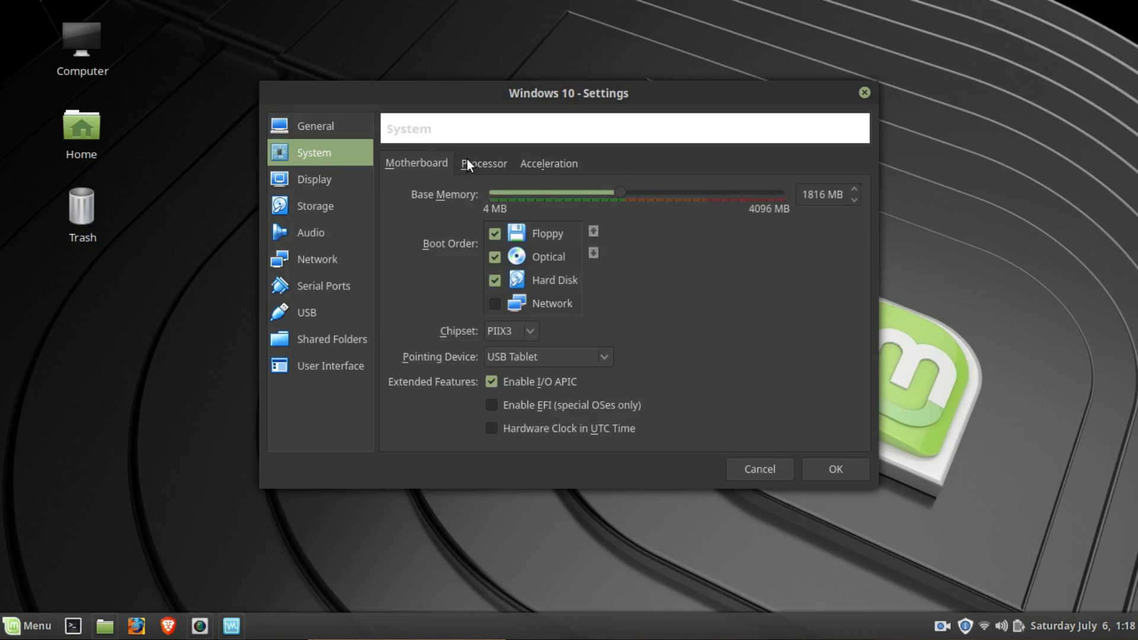
pyautogui.click(483, 166)
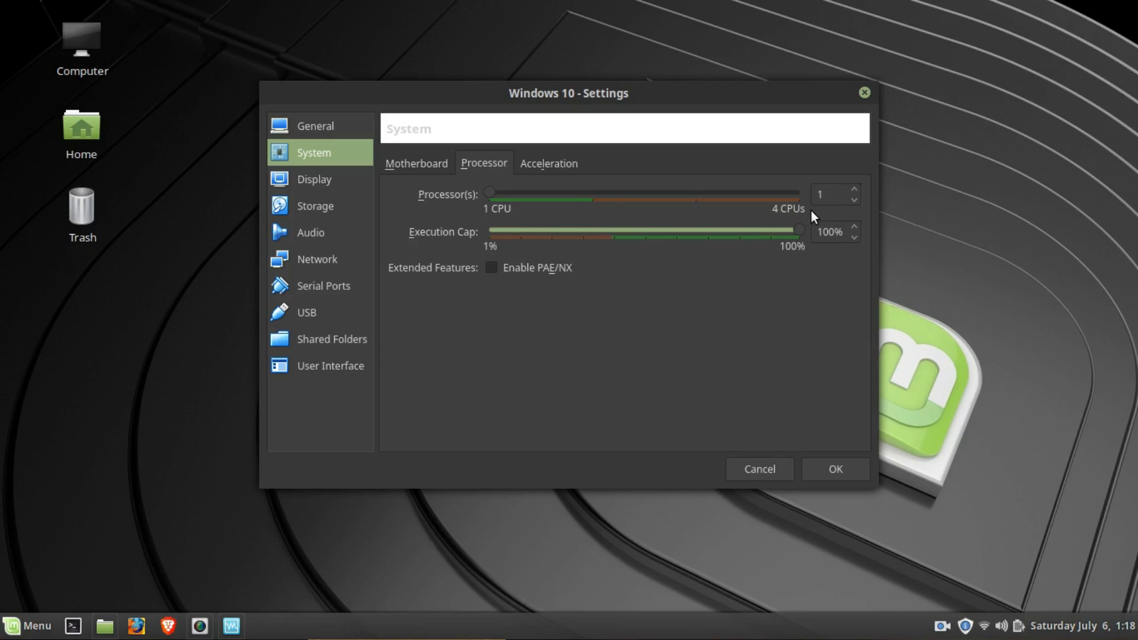
pyautogui.moveTo(489, 194); pyautogui.dragTo(557, 190)
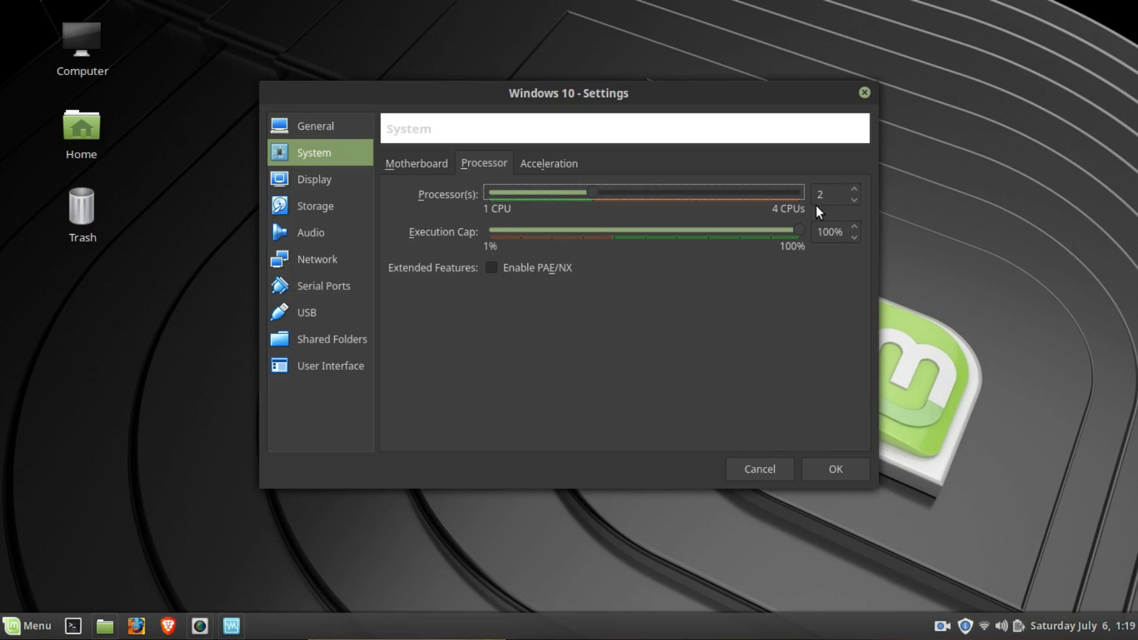
# - Set the machine's video memory to 128 MB and enable 3D acceleration and 2D video acceleration in the display settings
pyautogui.click(318, 181)
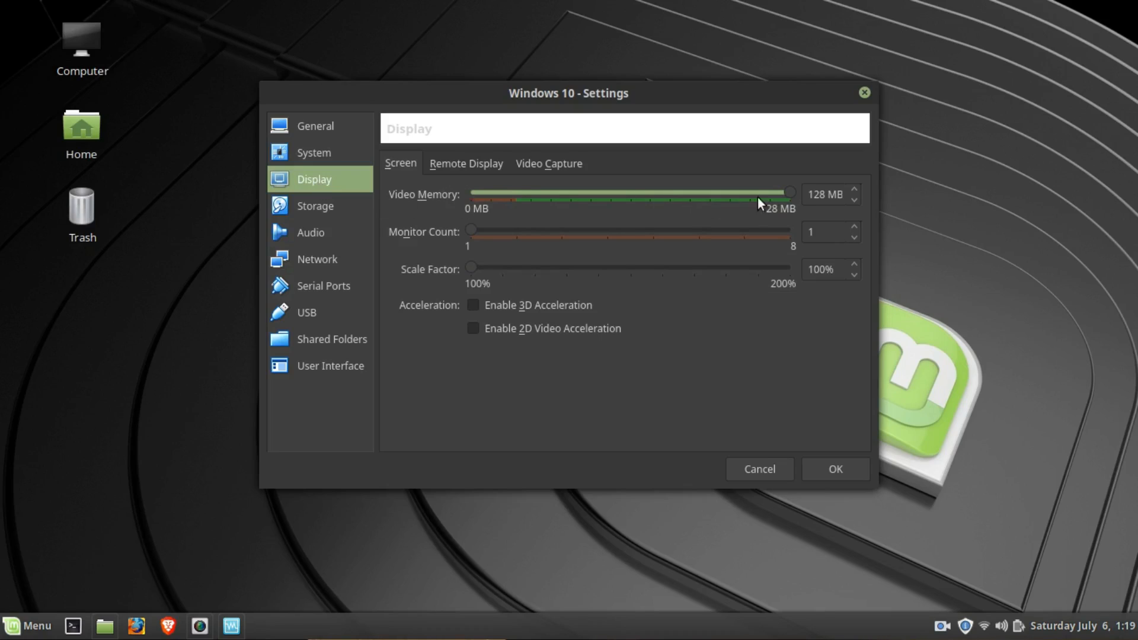
pyautogui.moveTo(789, 193); pyautogui.dragTo(870, 188)
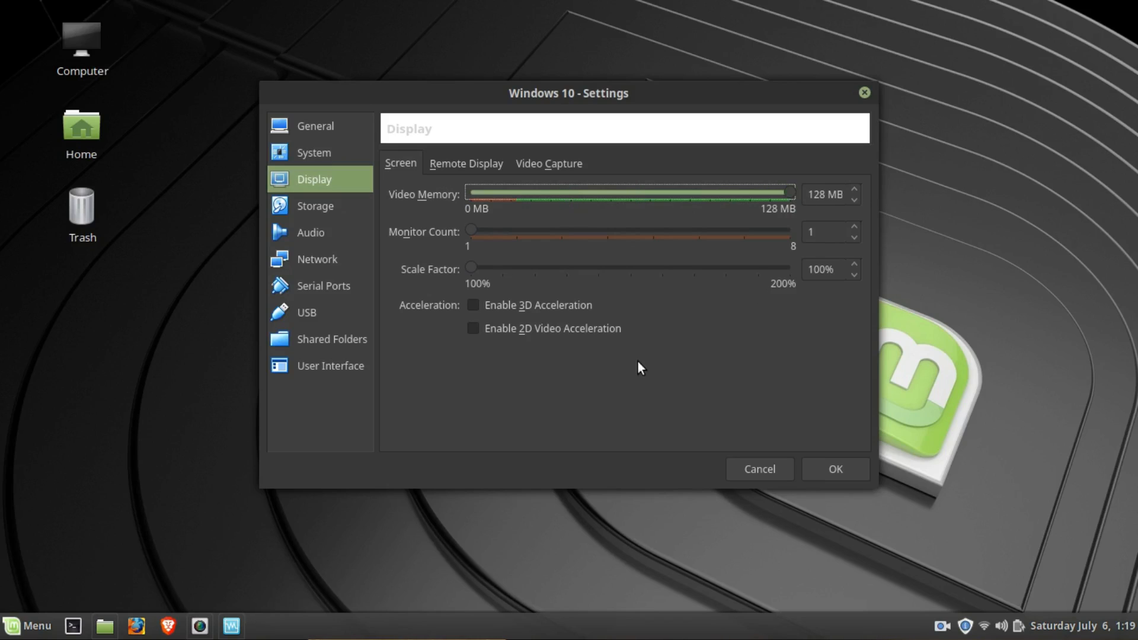
pyautogui.click(477, 307)
pyautogui.click(475, 327)
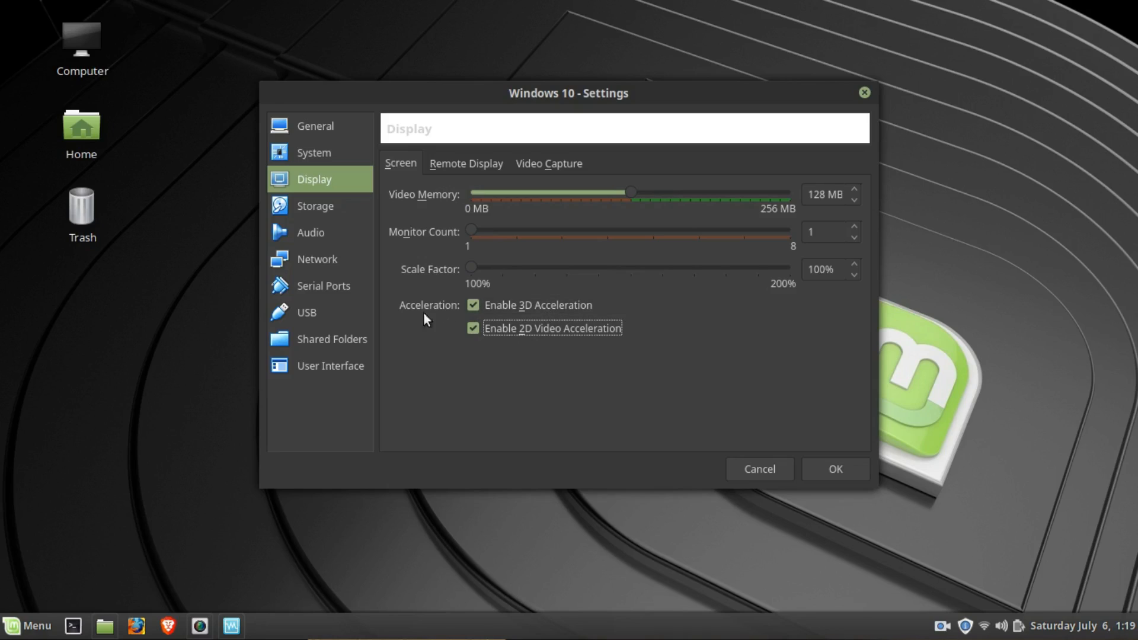
# - Assign the host drive hp DVD RW AD-7701H to the machine's empty optical drive with Passthrough enabled, and save the settings
pyautogui.click(330, 209)
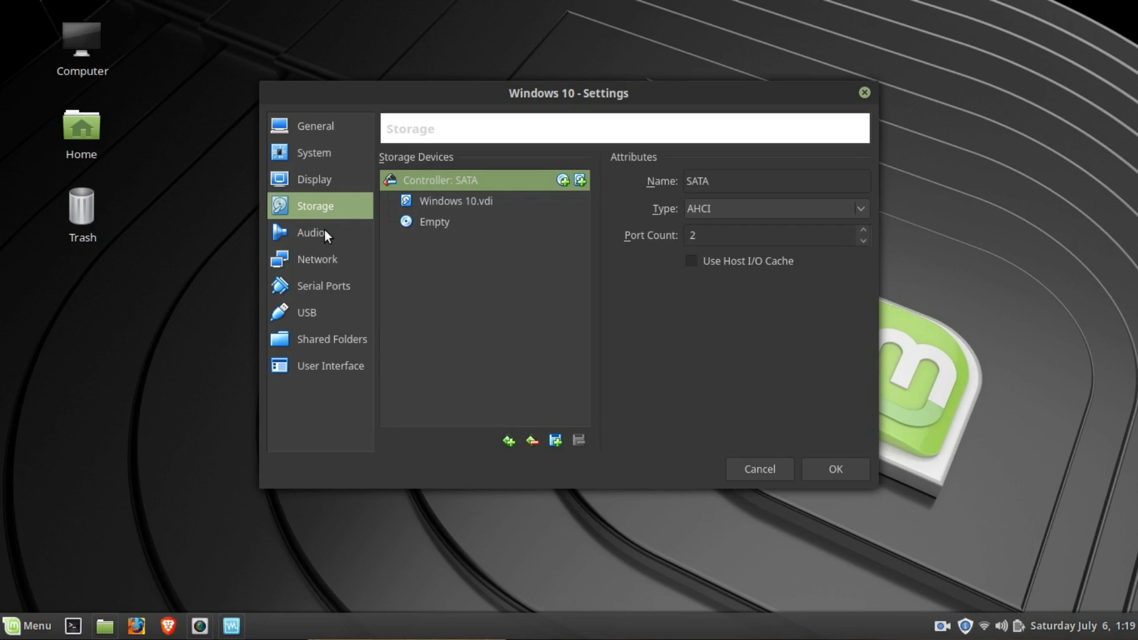
pyautogui.click(433, 223)
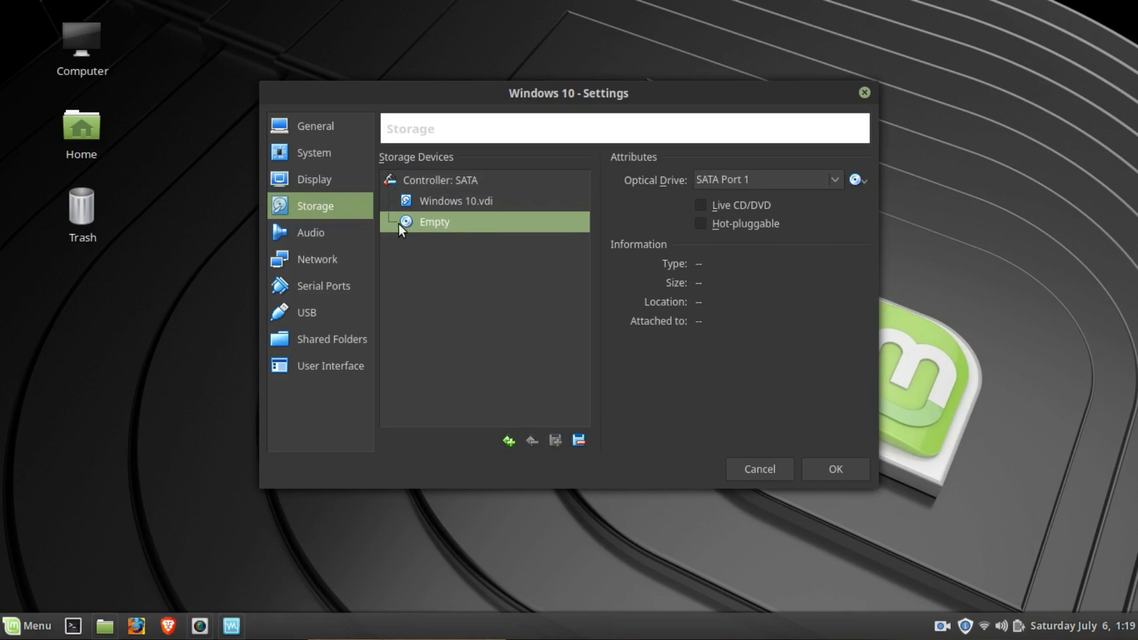
pyautogui.click(858, 179)
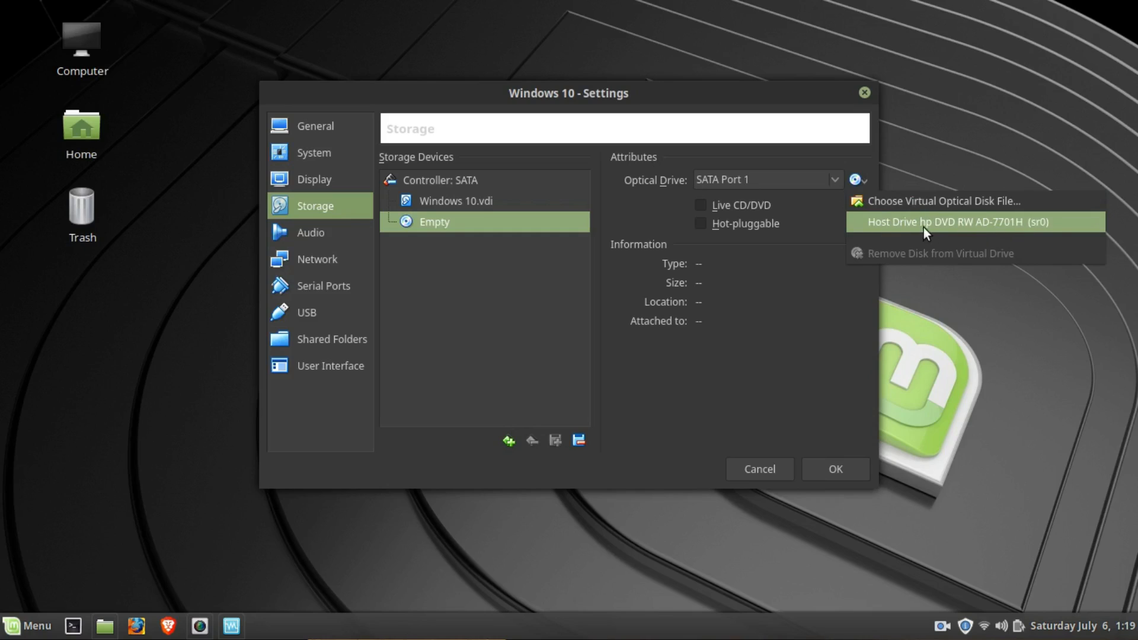
pyautogui.click(976, 222)
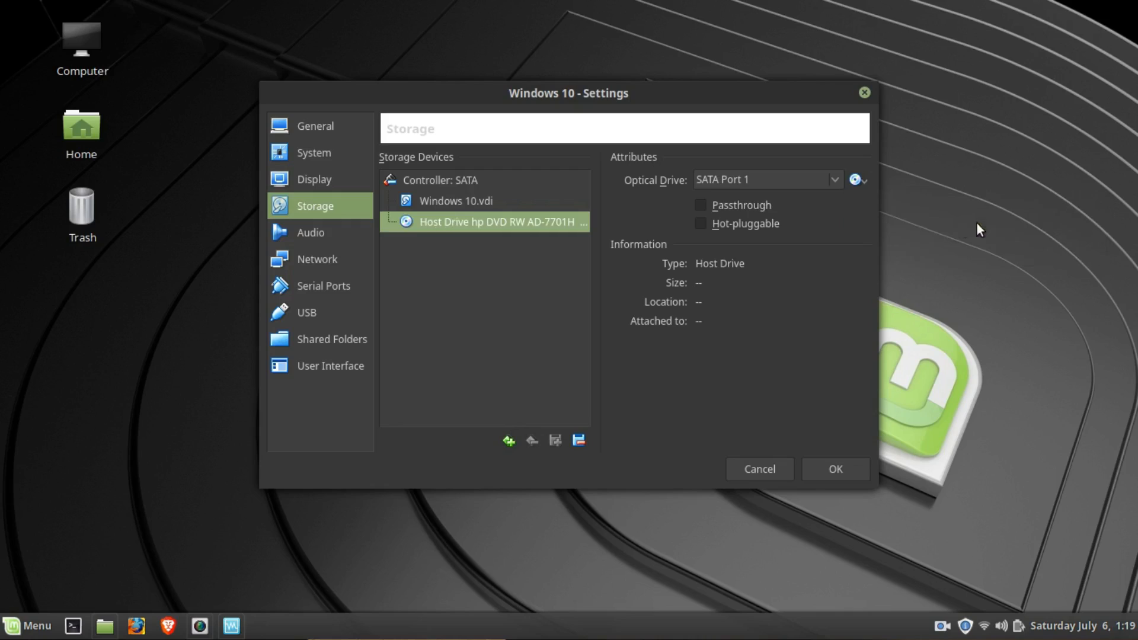
pyautogui.click(700, 206)
pyautogui.click(567, 285)
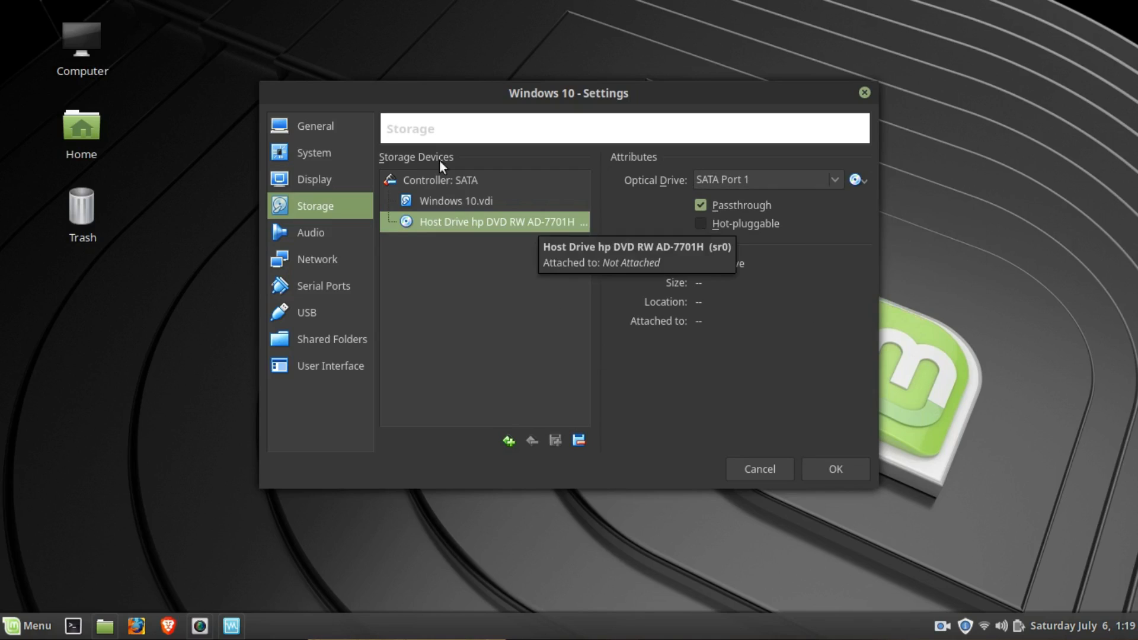
pyautogui.click(851, 471)
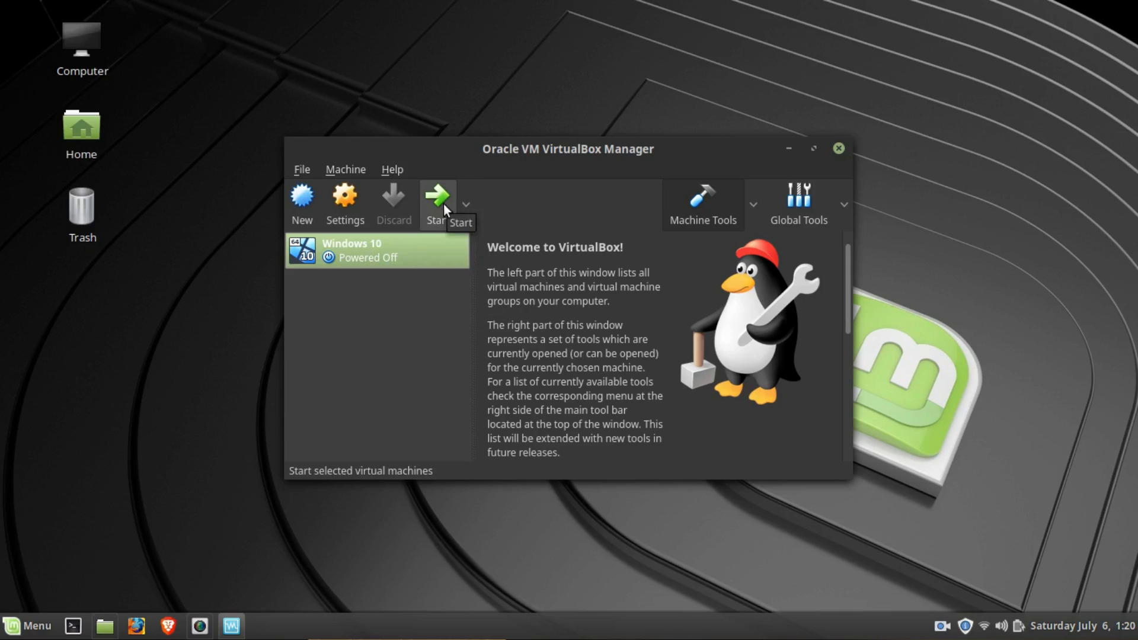
# - Try to boot the Windows 10 machine from the host DVD drive, dismissing the keyboard capture notice, and power the machine off
pyautogui.doubleClick(427, 254)
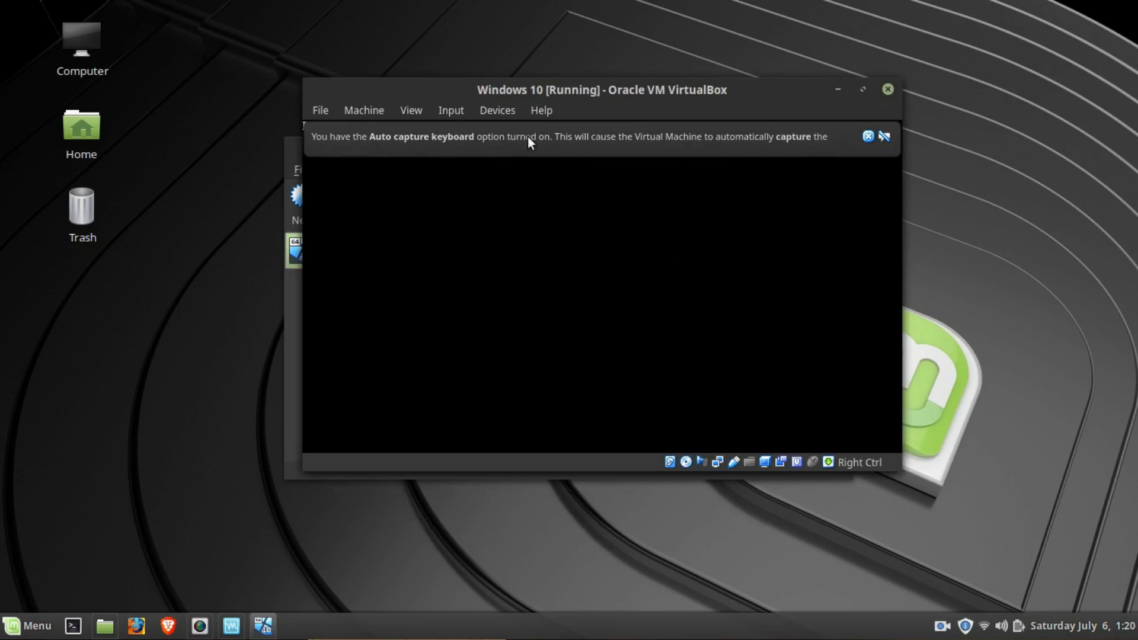
pyautogui.click(885, 136)
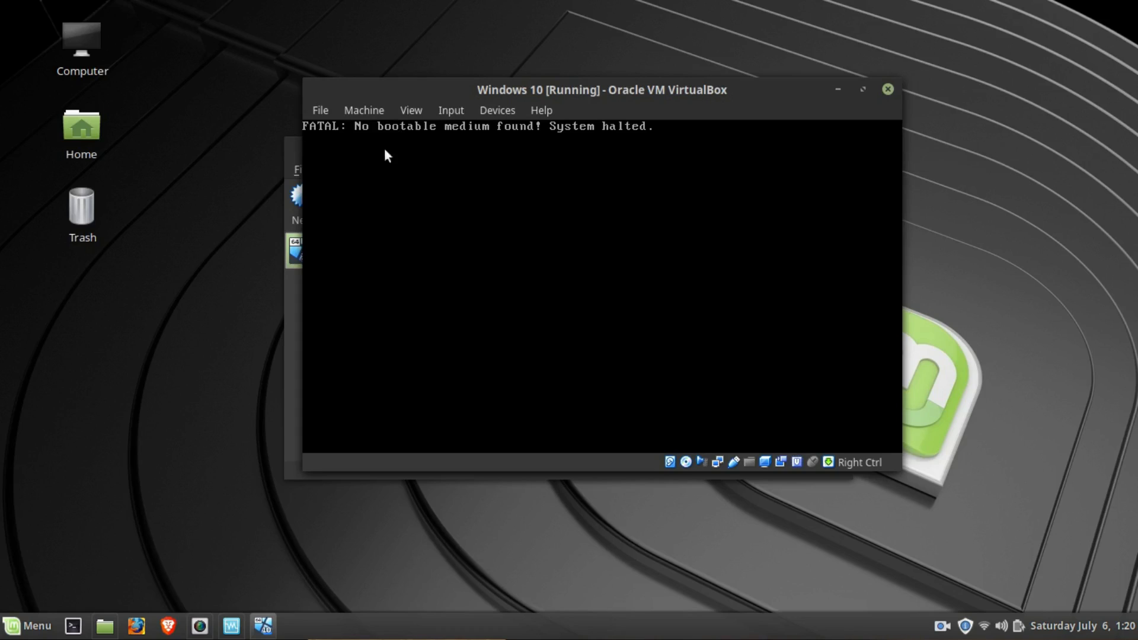
pyautogui.click(891, 88)
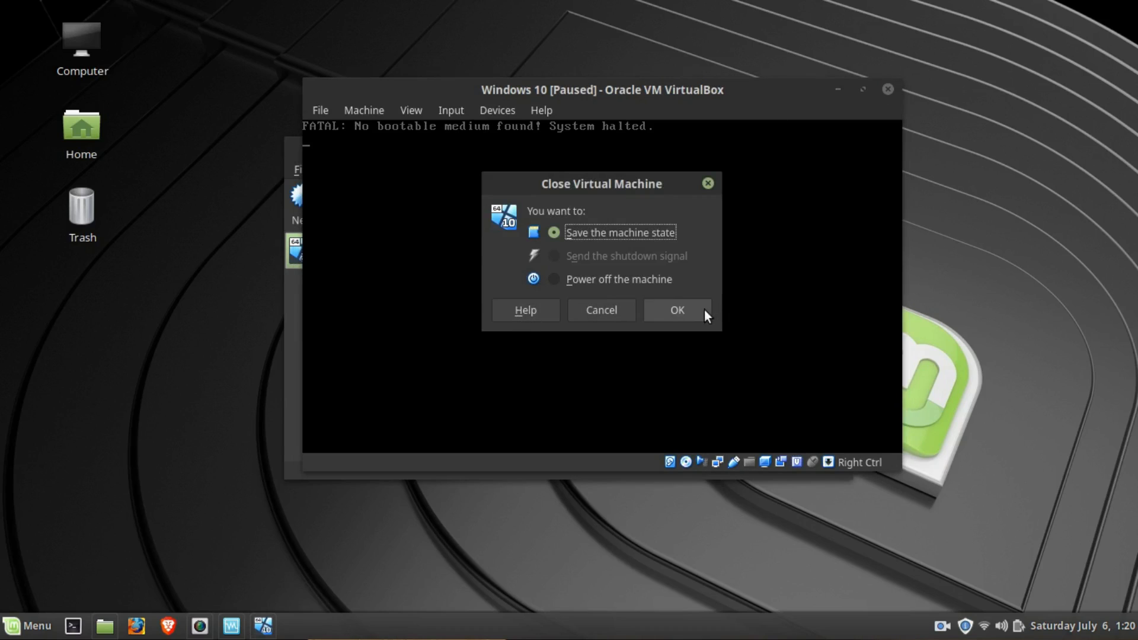
pyautogui.click(656, 278)
pyautogui.click(674, 311)
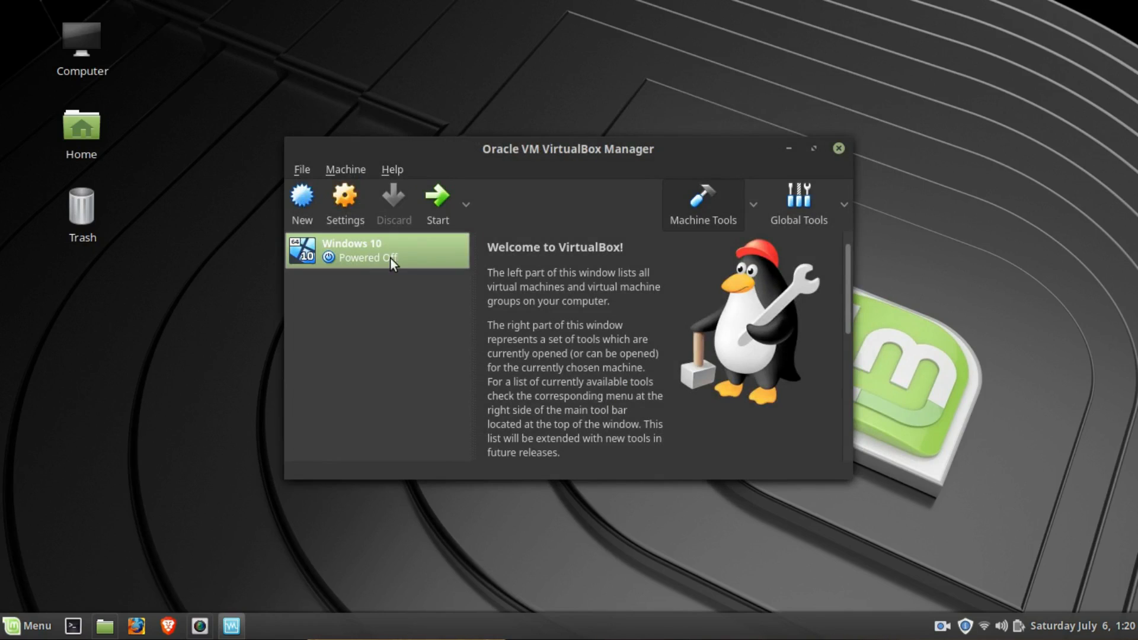
# - Attach Win10_1903_V1_English_x64.iso from the Downloads folder to the Windows 10 machine's optical drive and save the settings
pyautogui.click(339, 204)
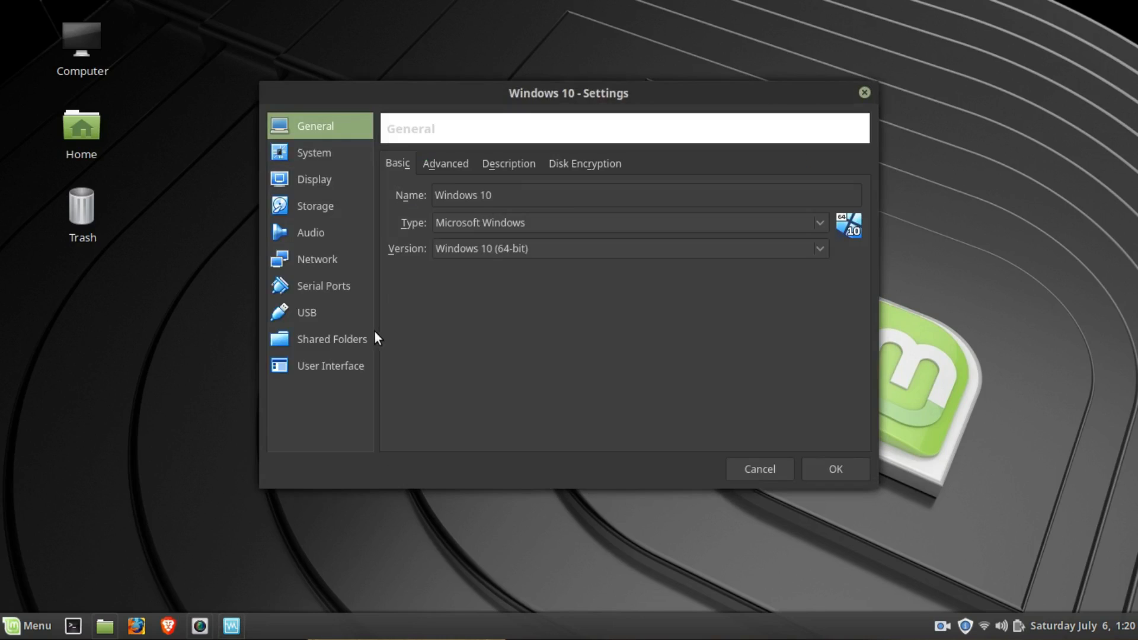
pyautogui.click(325, 214)
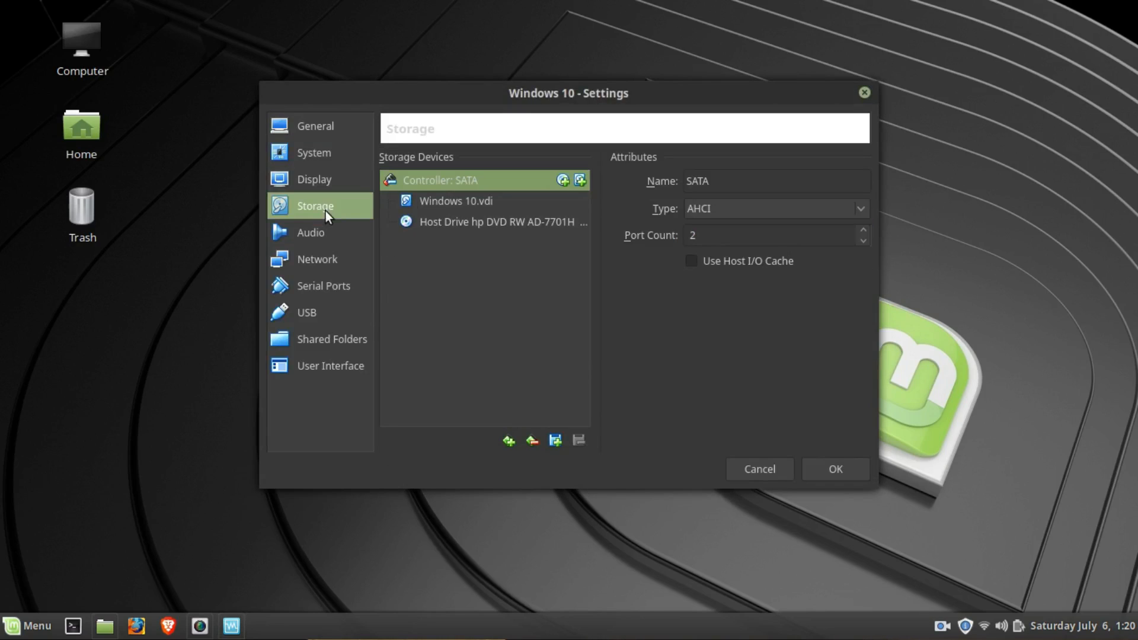
pyautogui.click(457, 222)
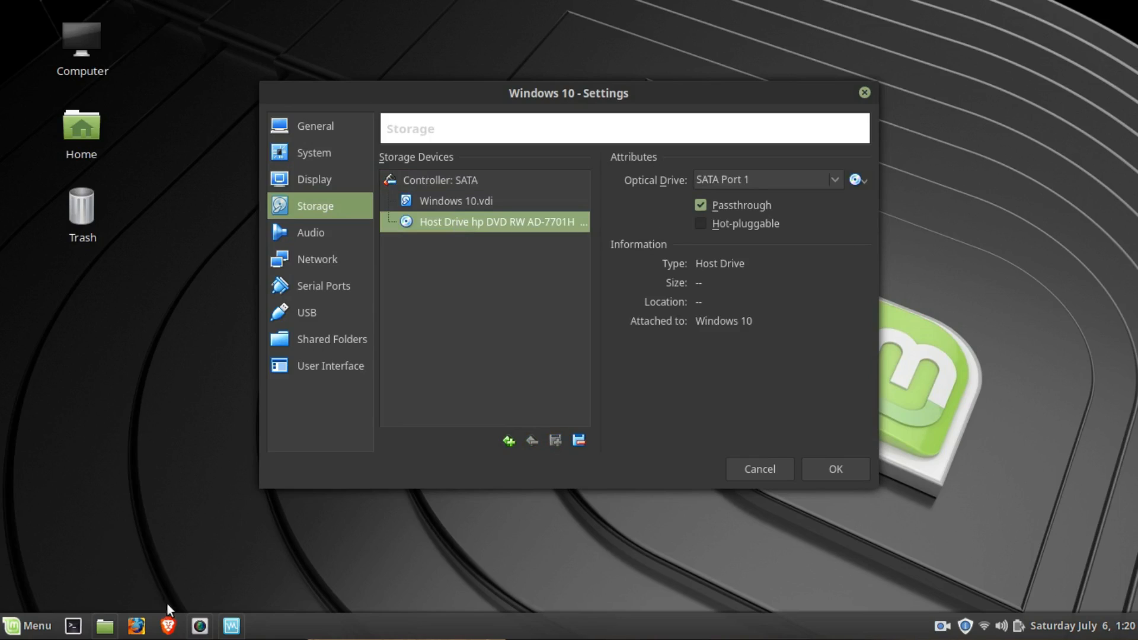
pyautogui.click(859, 180)
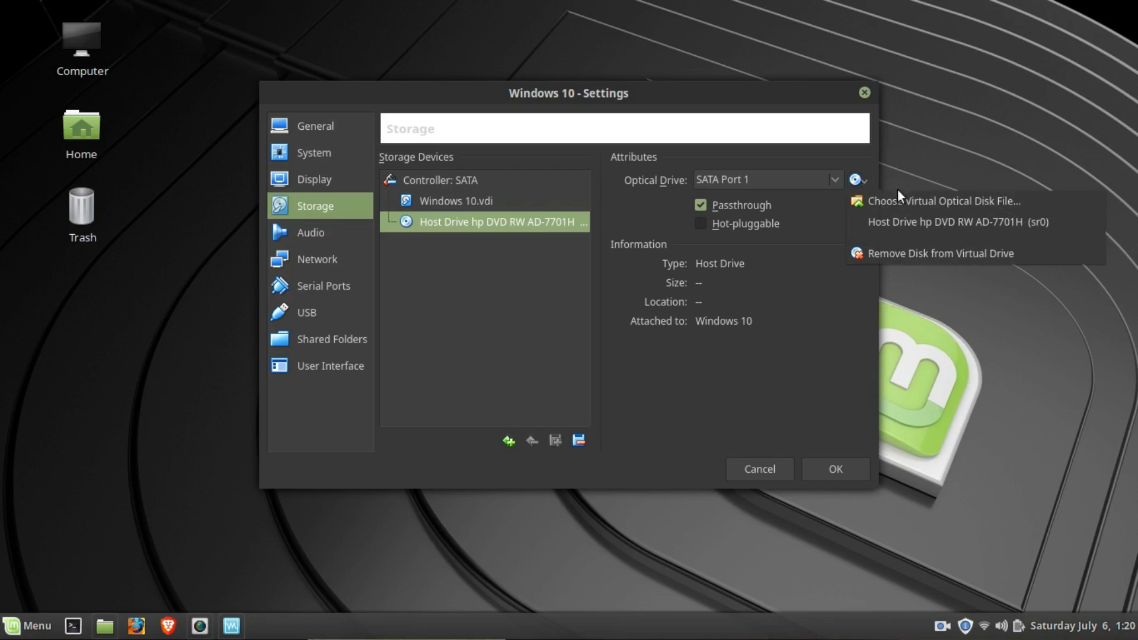
pyautogui.click(1000, 202)
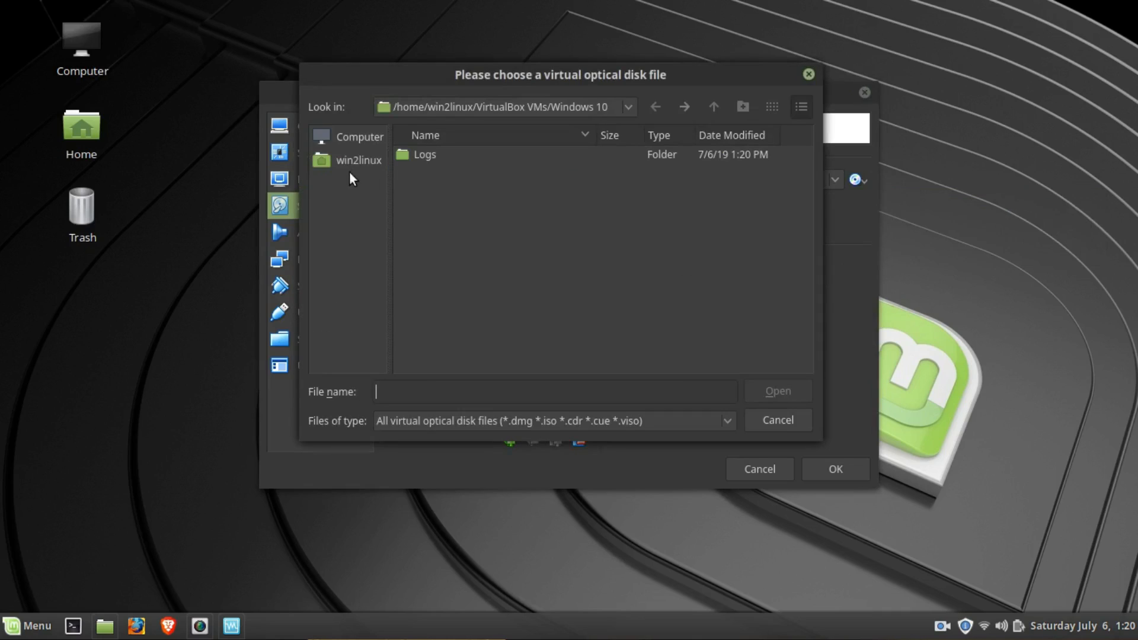
pyautogui.click(351, 165)
pyautogui.doubleClick(438, 190)
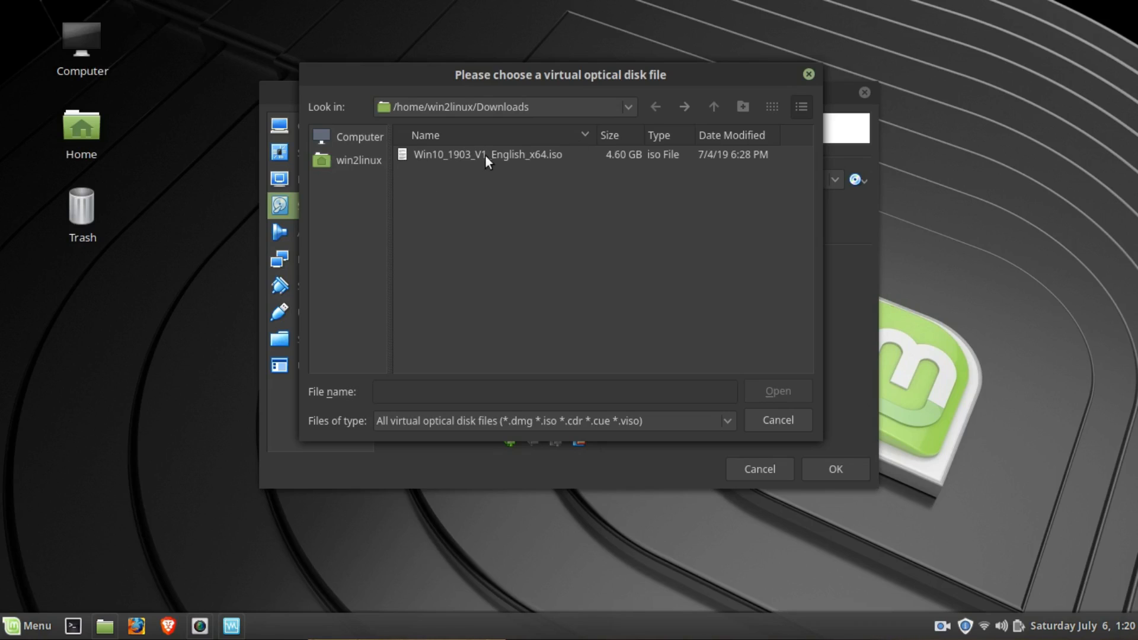
pyautogui.click(520, 152)
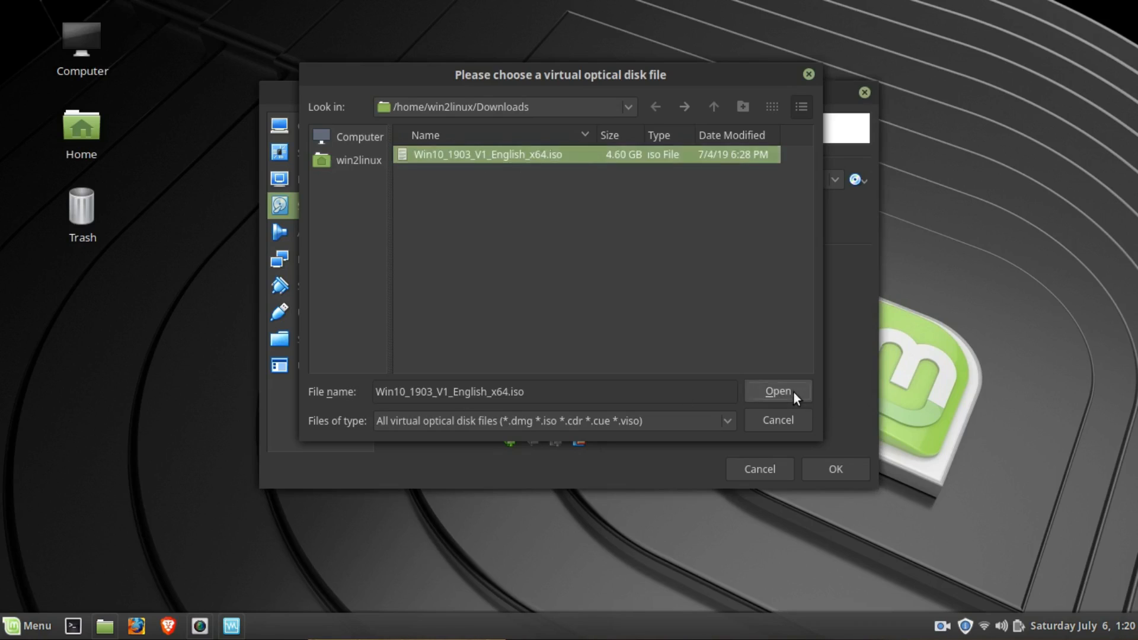
pyautogui.click(788, 391)
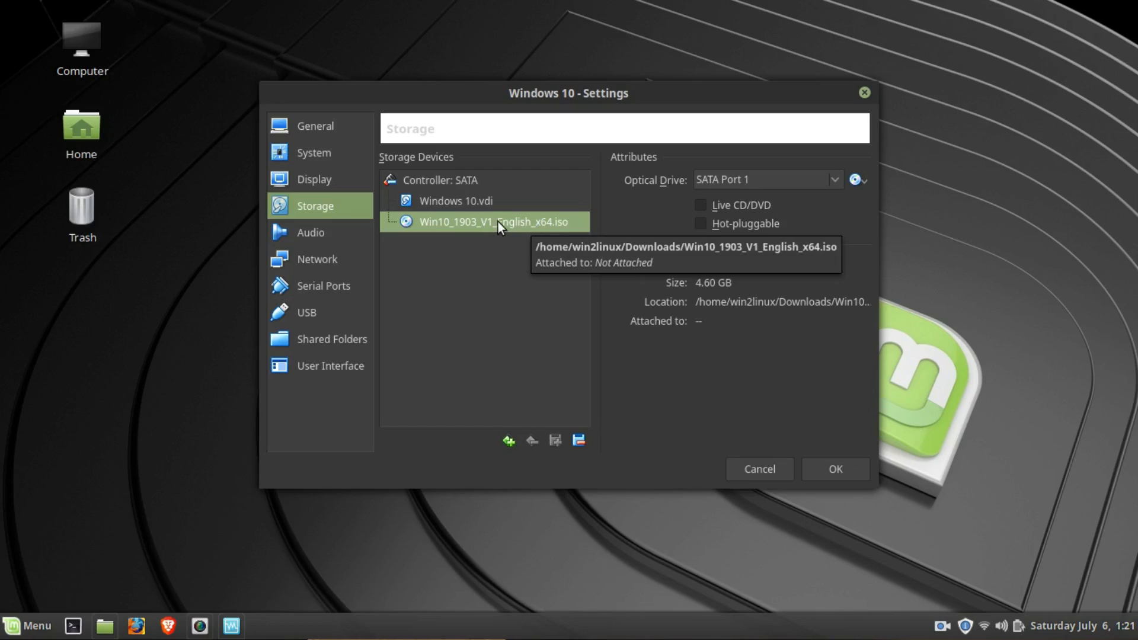
pyautogui.click(823, 471)
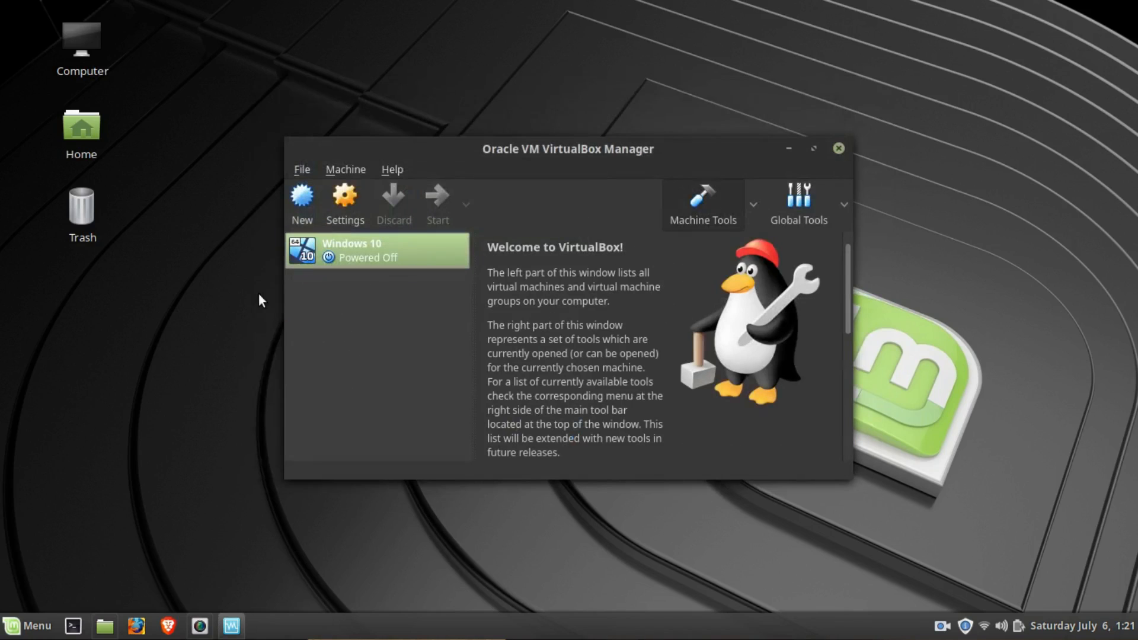
# - Start the Windows 10 virtual machine and dismiss its mouse pointer integration notice for good
pyautogui.doubleClick(406, 246)
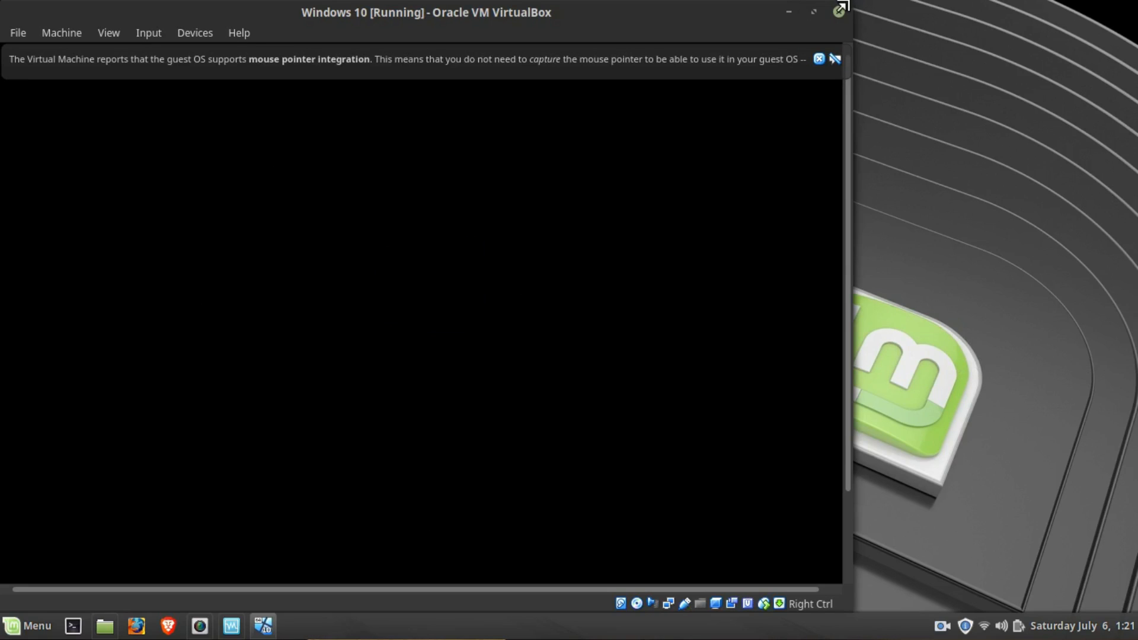
pyautogui.click(788, 11)
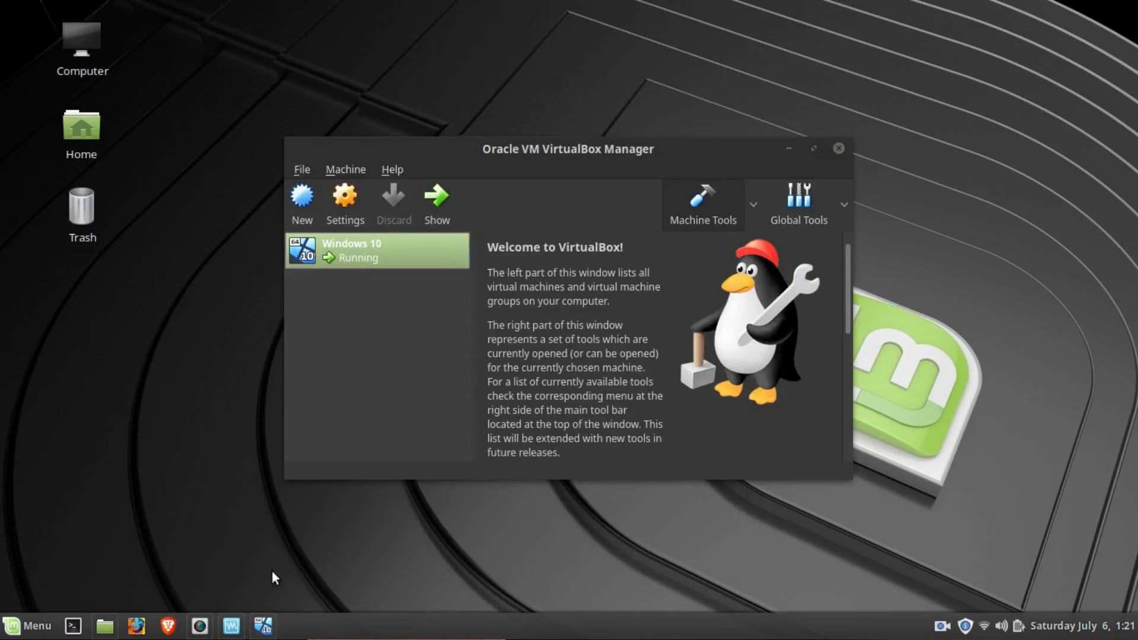
pyautogui.click(264, 626)
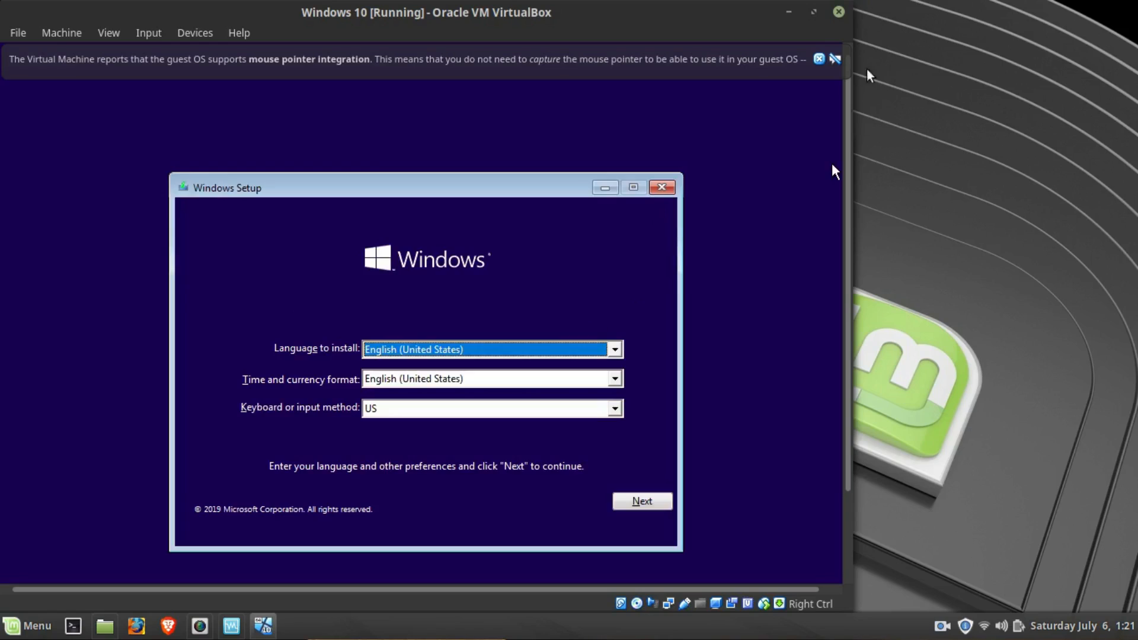
pyautogui.click(836, 59)
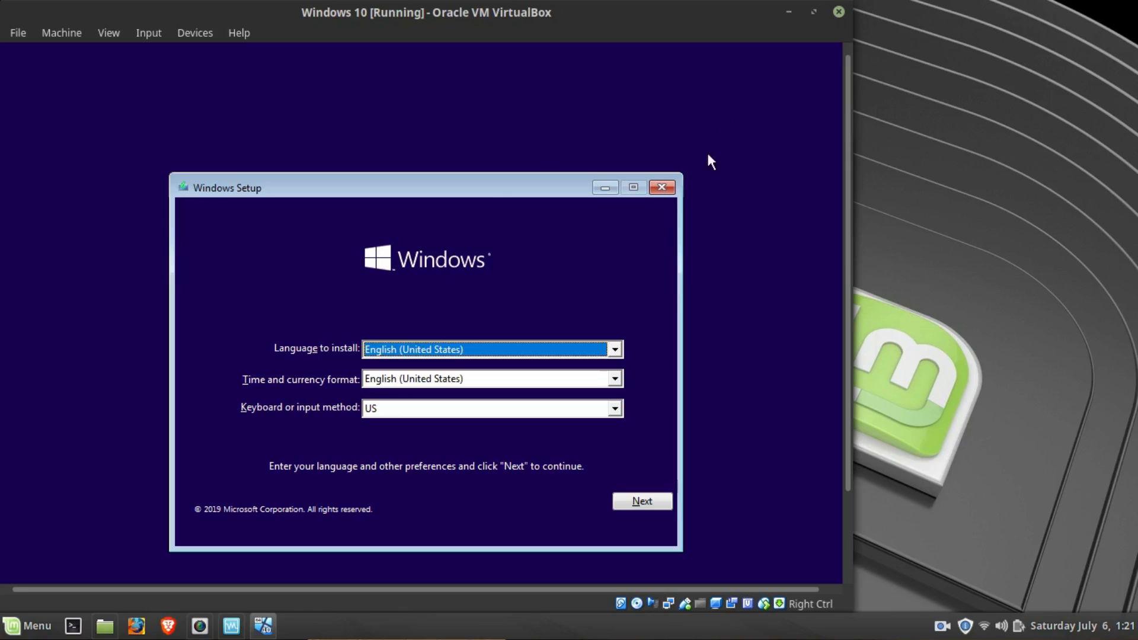
# - Start the Windows installation with English (United States) and the US keyboard, continuing without a product key
pyautogui.click(627, 505)
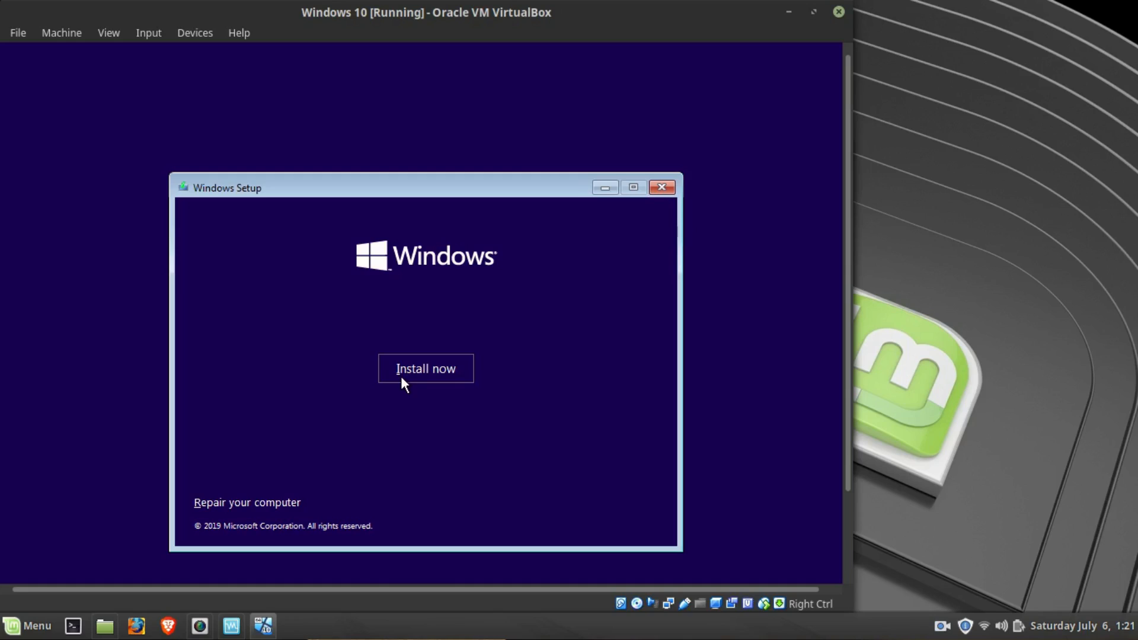
pyautogui.click(402, 382)
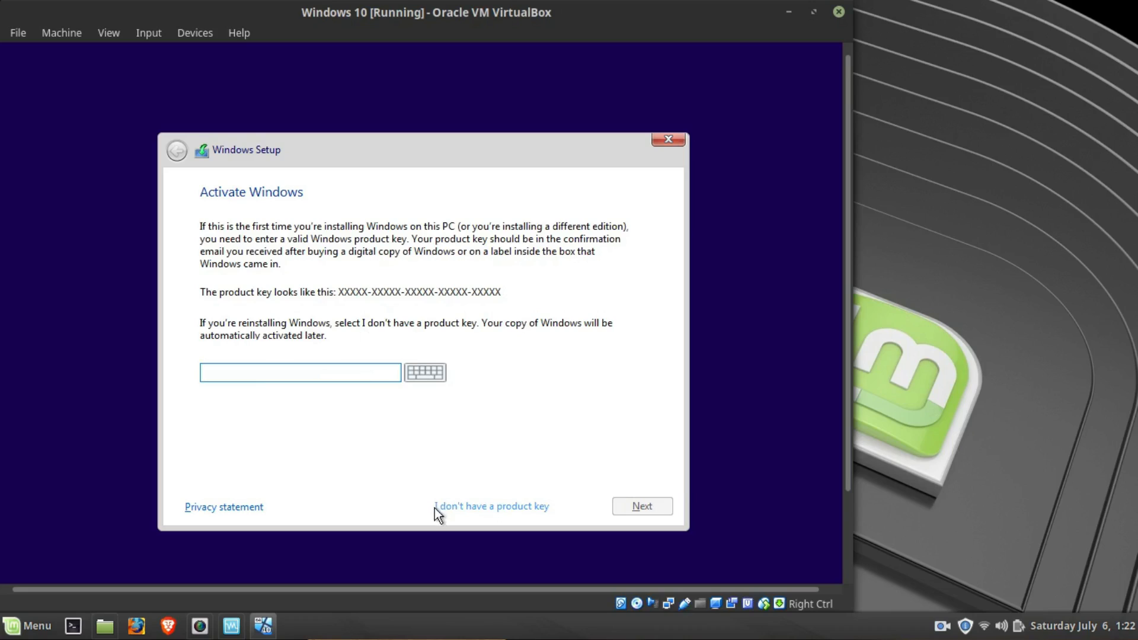
pyautogui.click(505, 505)
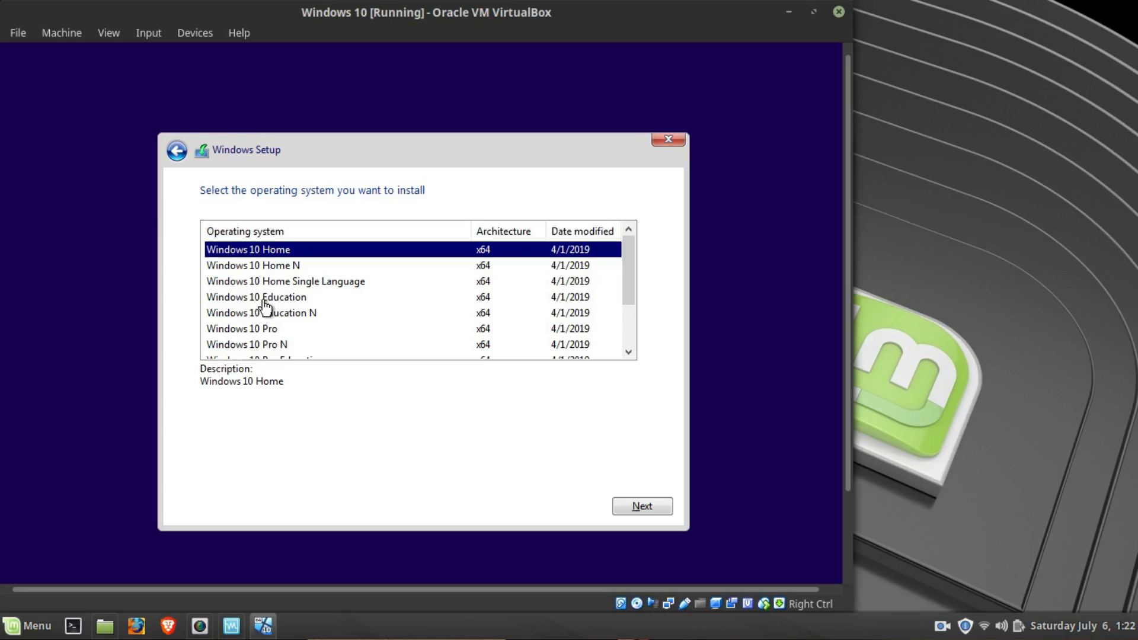
# - Look through the available editions, choose Windows 10 Home for installation, and accept the license terms
pyautogui.scroll(-2, 266, 304)
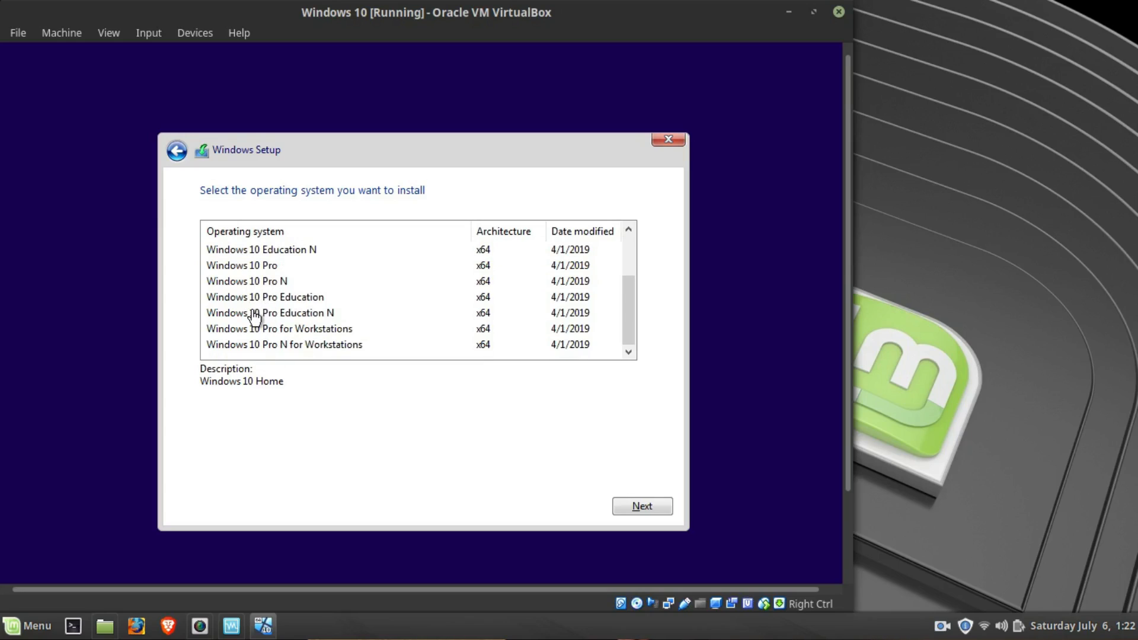
pyautogui.scroll(1, 255, 317)
pyautogui.scroll(1, 255, 317)
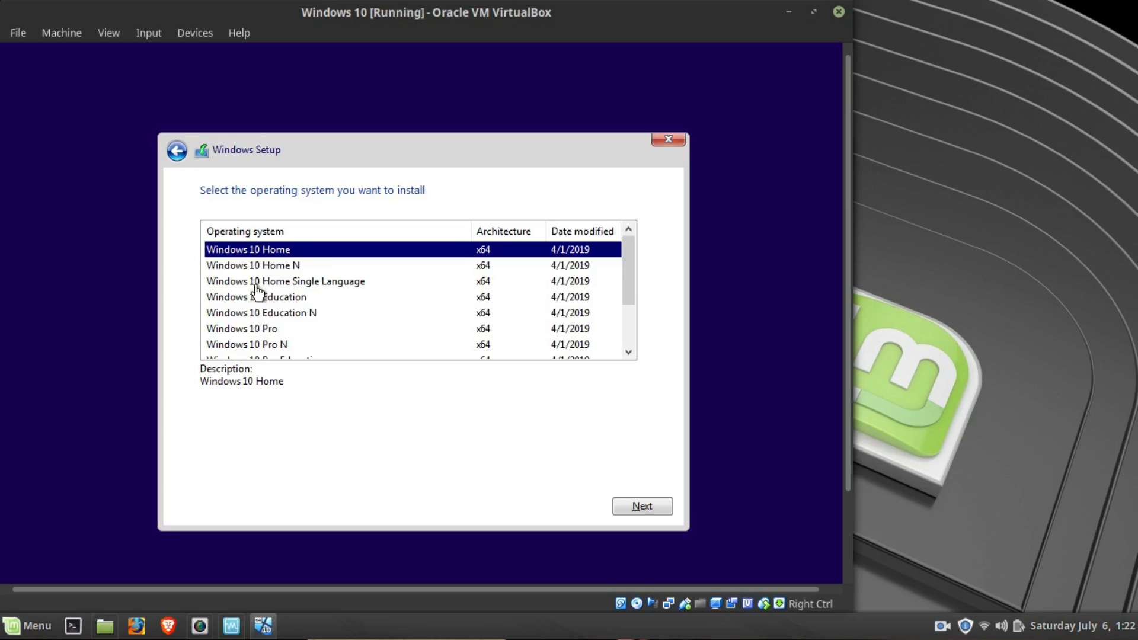
pyautogui.scroll(-2, 252, 338)
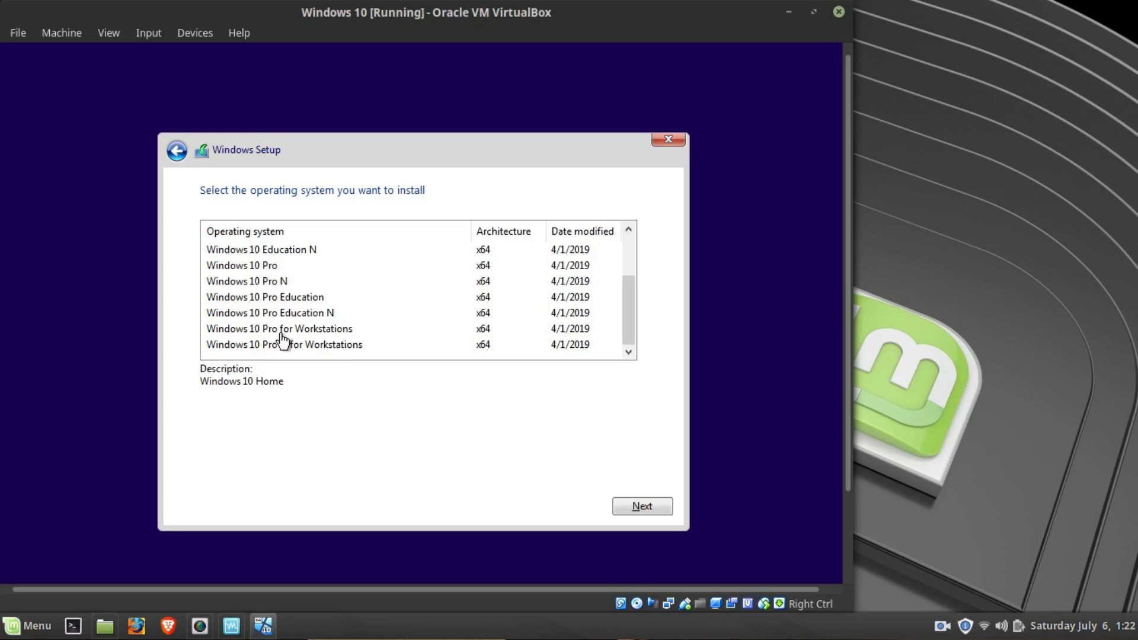
pyautogui.scroll(2, 300, 341)
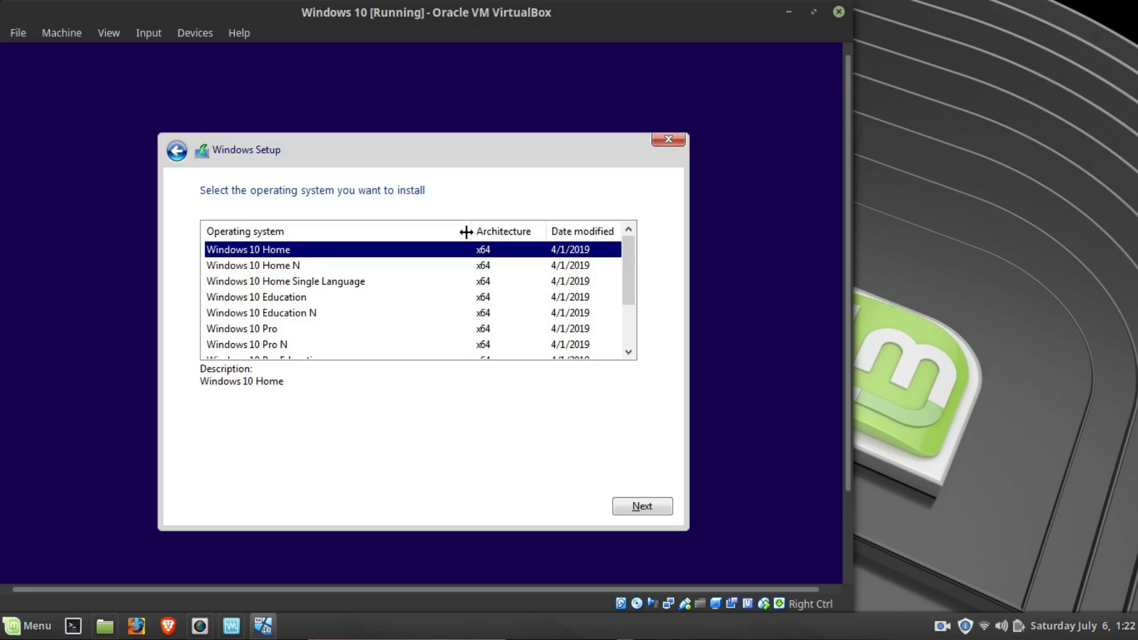
pyautogui.click(666, 505)
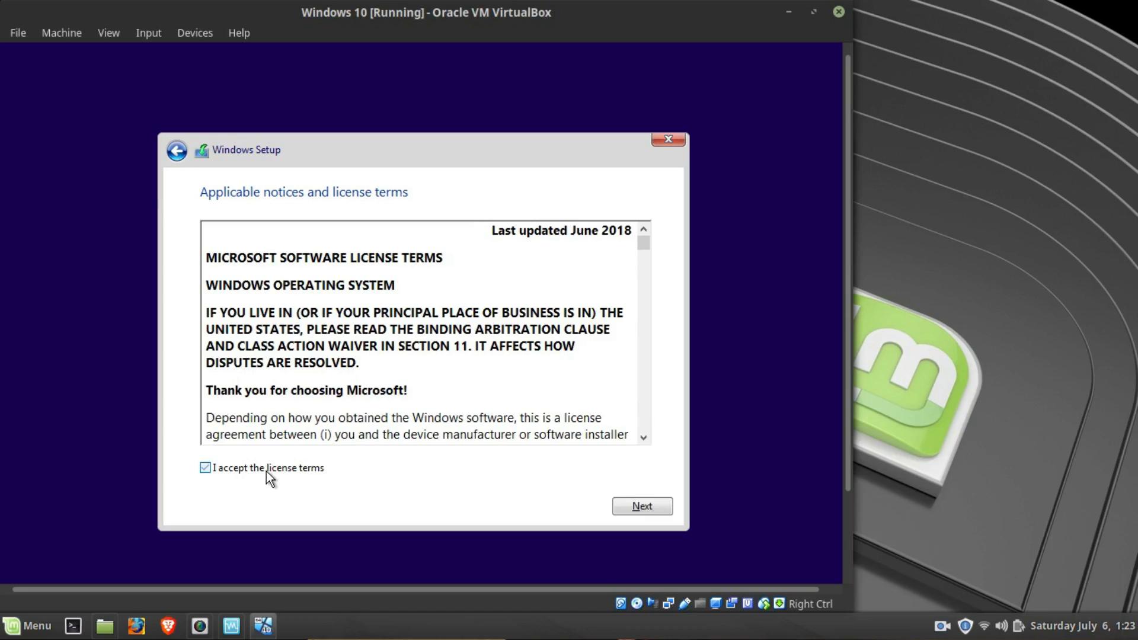
pyautogui.click(266, 467)
pyautogui.click(631, 507)
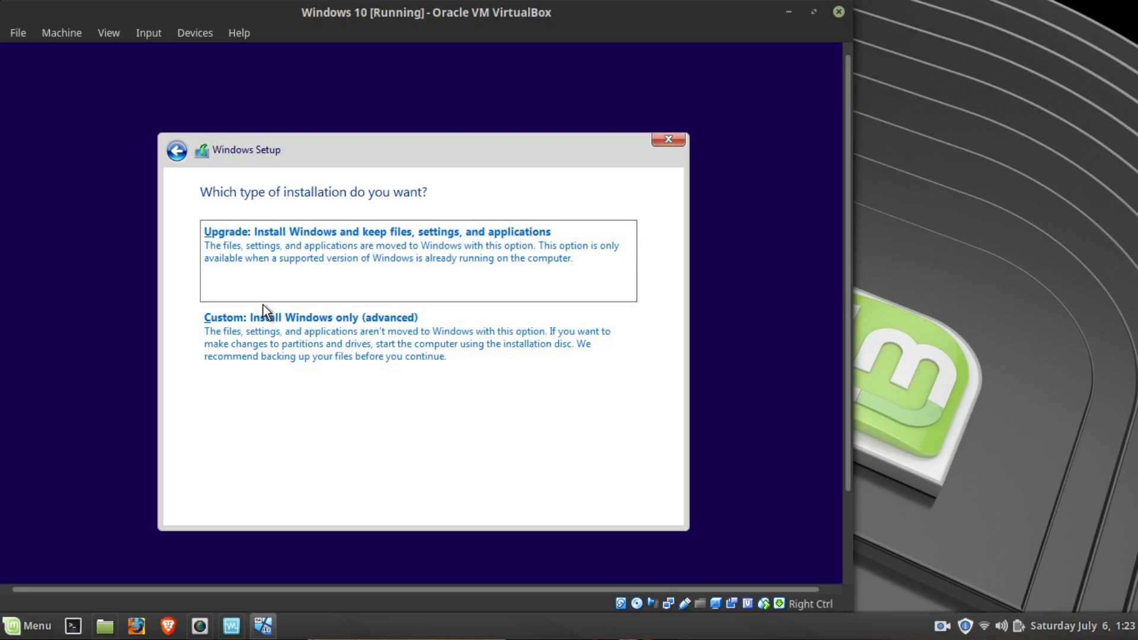
# - Choose the custom Windows-only installation and install Windows on the unallocated space of Drive 0
pyautogui.click(253, 324)
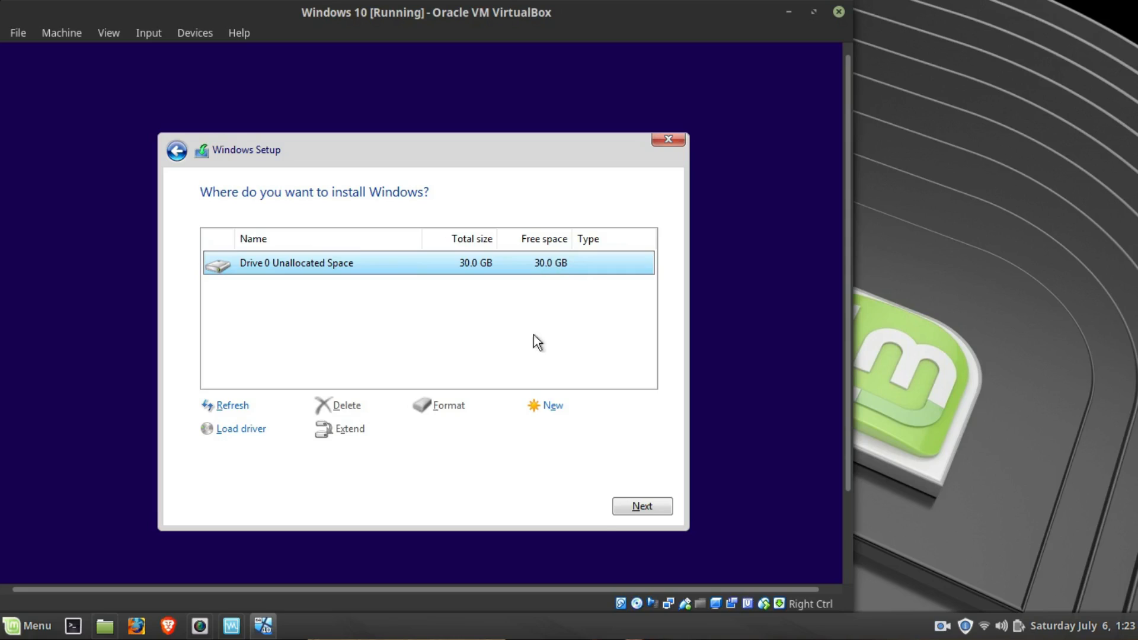
pyautogui.click(653, 506)
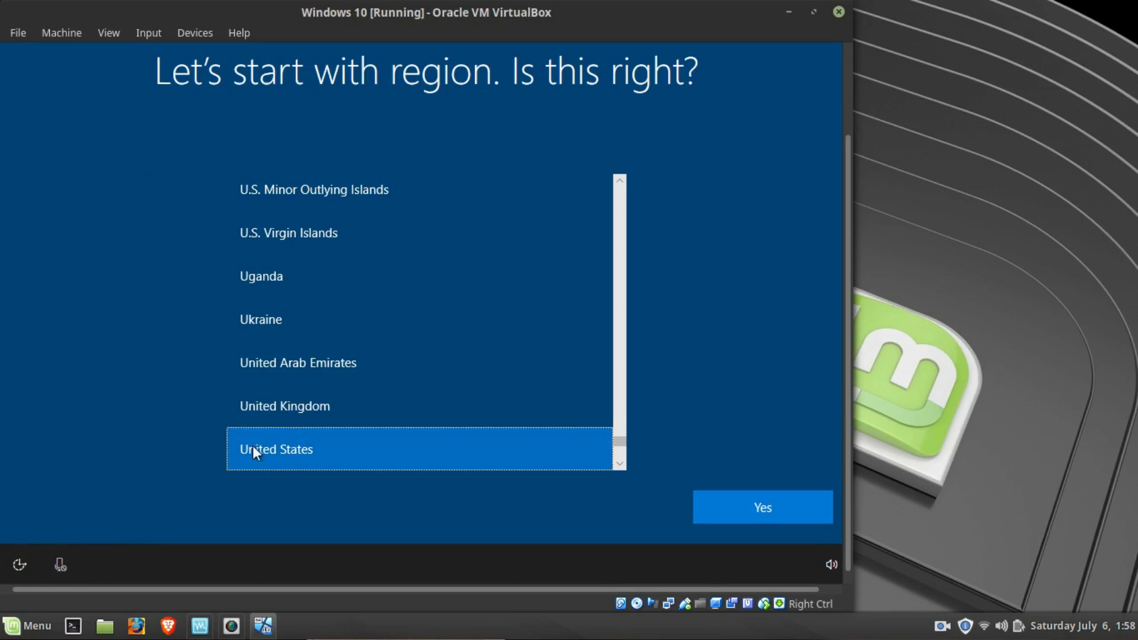
# - Confirm United States as the region and US as the keyboard layout, skipping a second layout
pyautogui.click(757, 522)
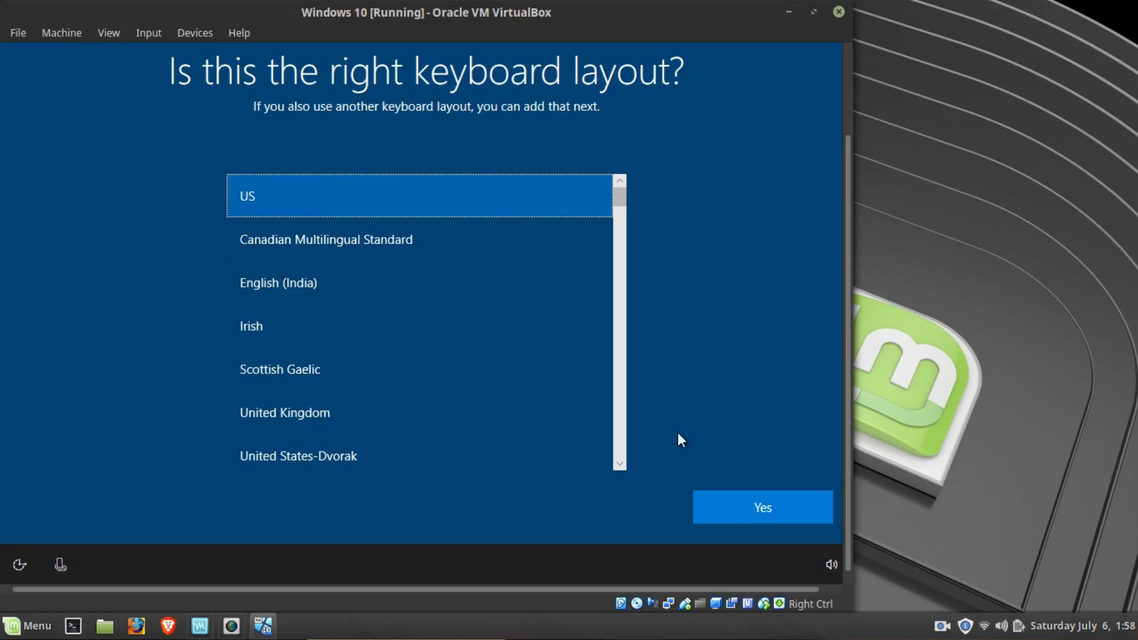
pyautogui.click(743, 507)
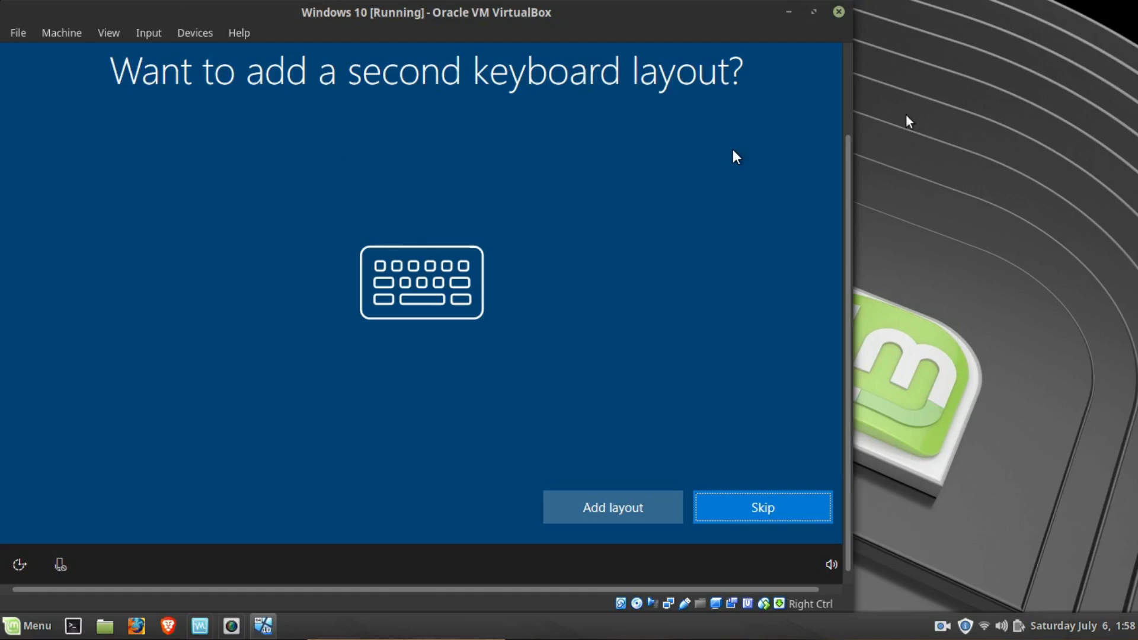
pyautogui.click(706, 504)
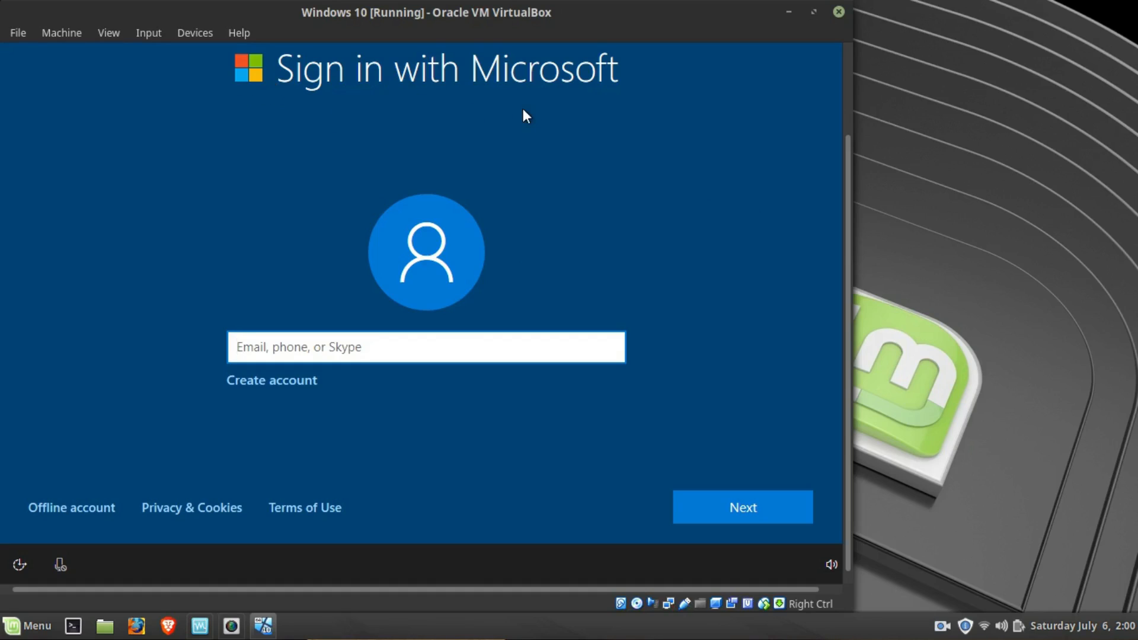
# - Create an offline account named winvslin with a blank password, declining the Microsoft sign-in
pyautogui.click(90, 506)
pyautogui.click(84, 513)
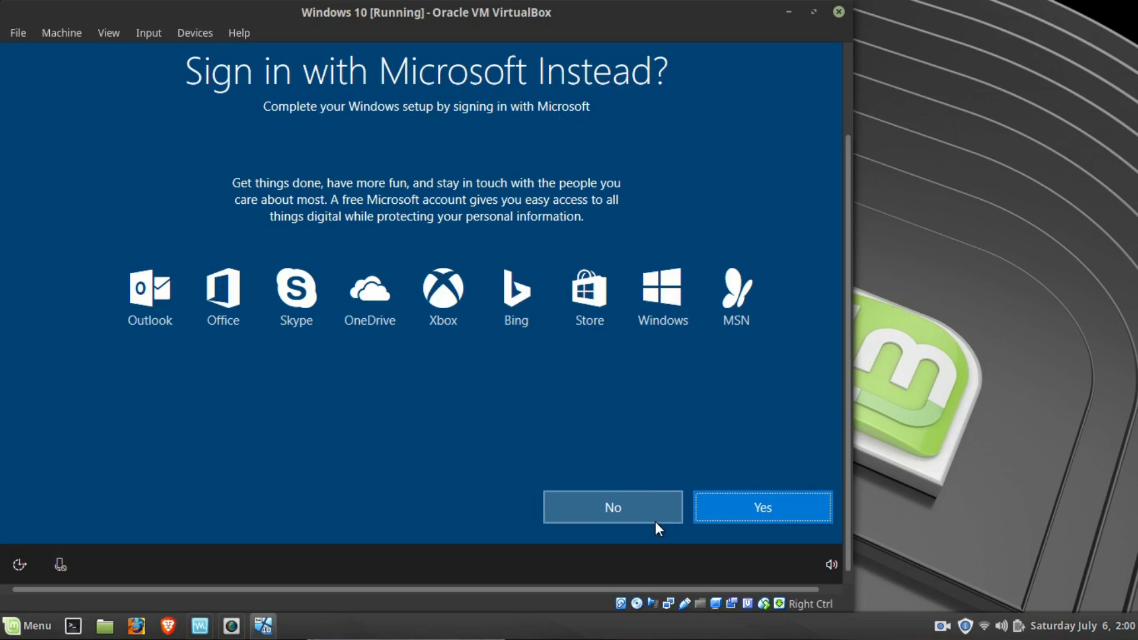
pyautogui.click(635, 509)
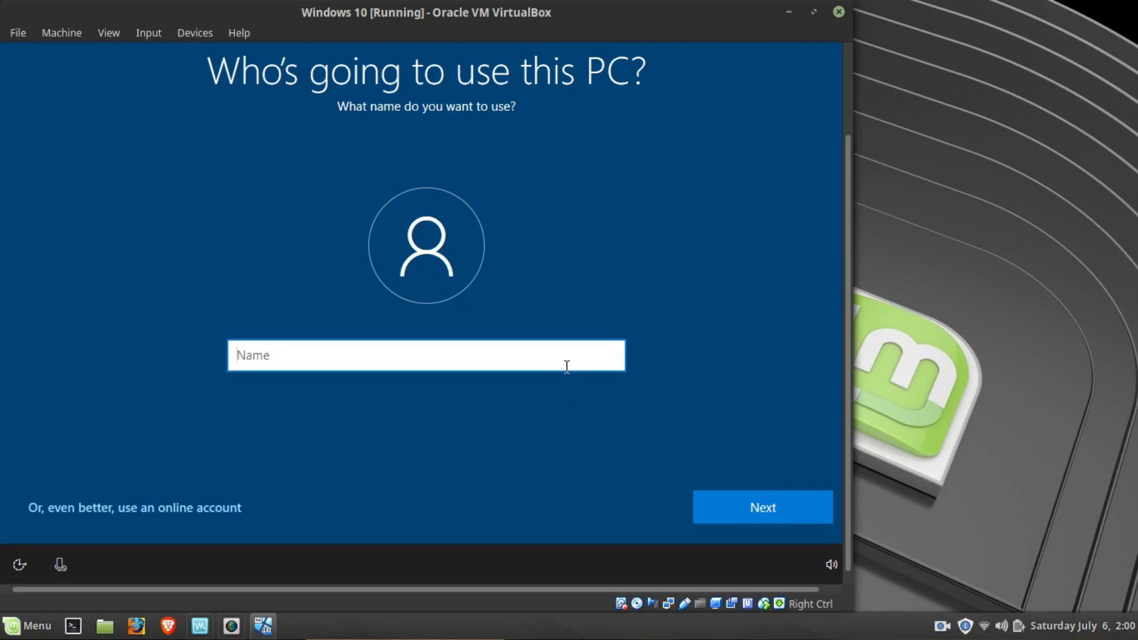
pyautogui.write('winvslin')
pyautogui.click(770, 506)
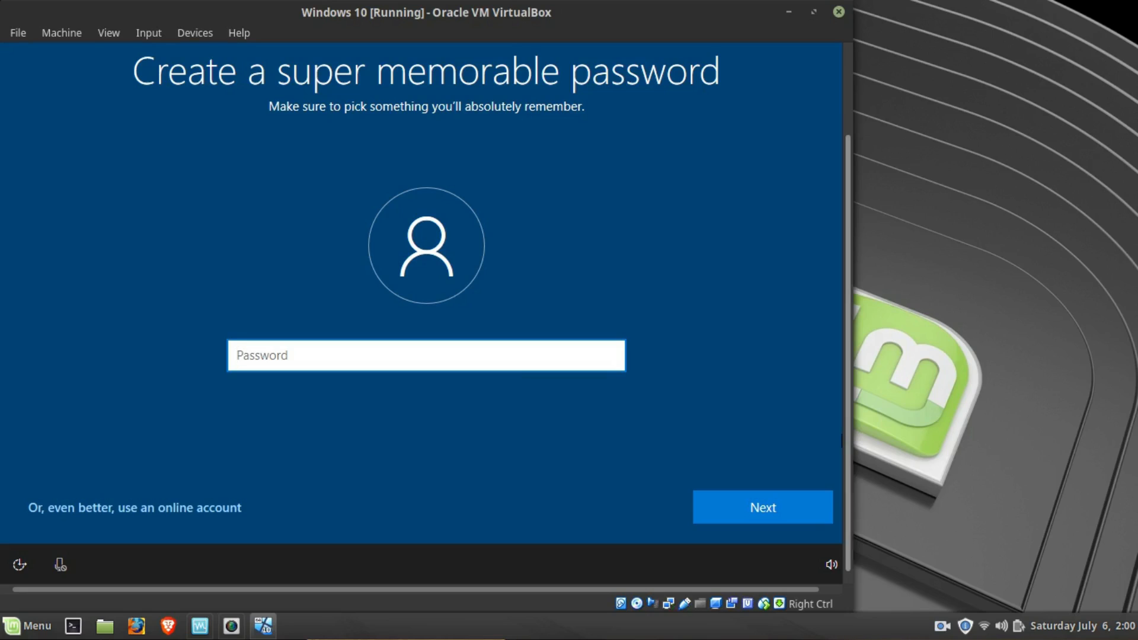
pyautogui.click(733, 507)
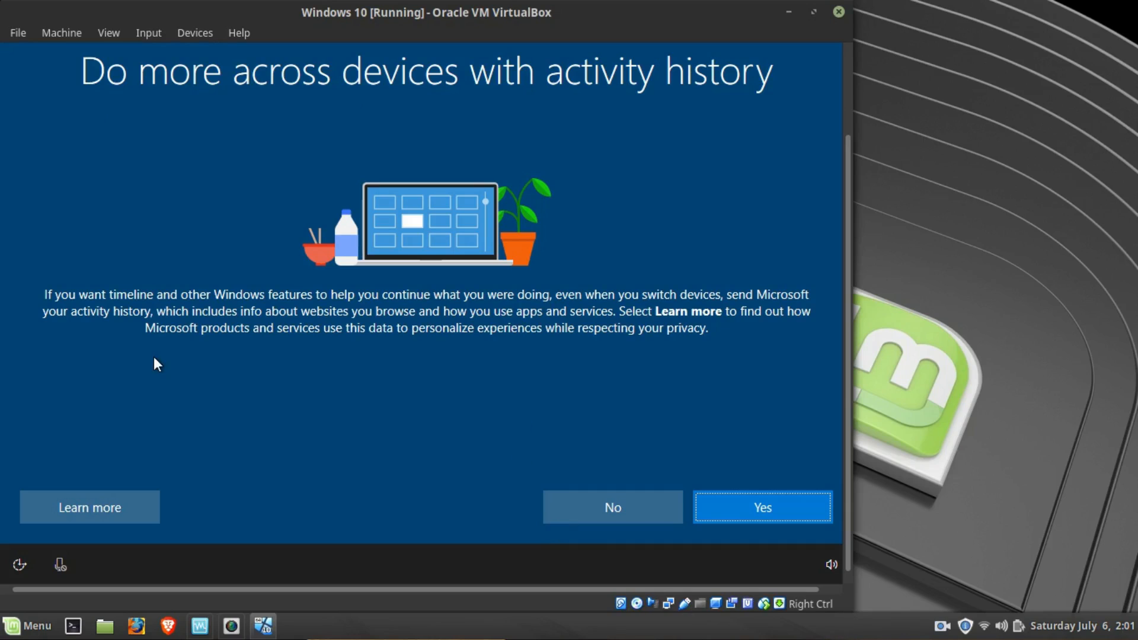
# - Refuse to send activity history to Microsoft and decline the Cortana digital assistant
pyautogui.click(617, 514)
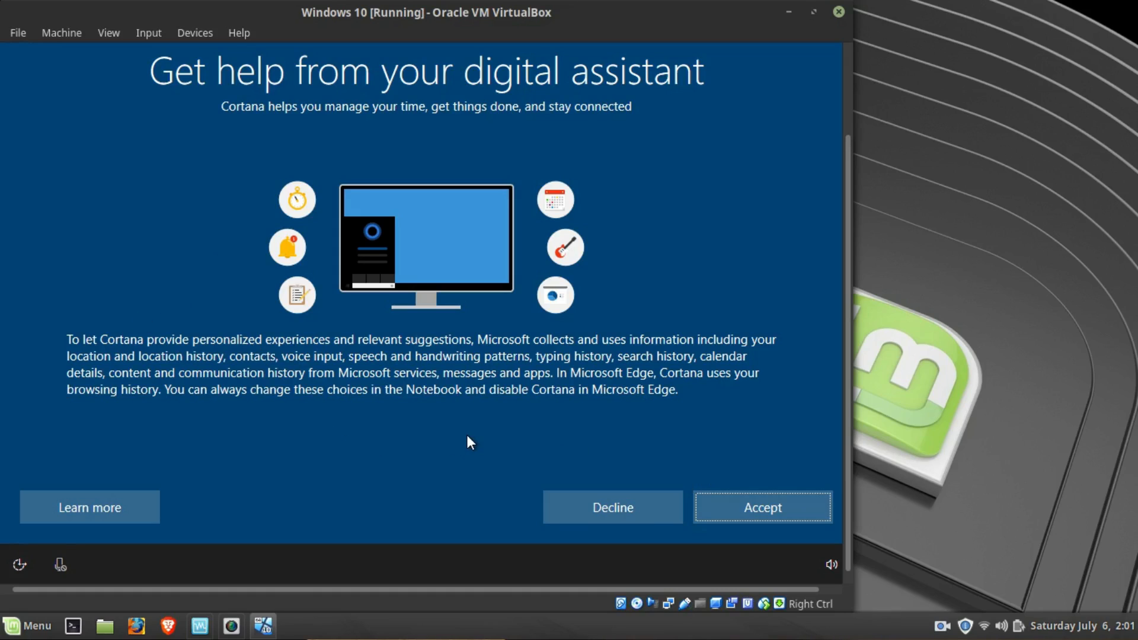
pyautogui.click(643, 517)
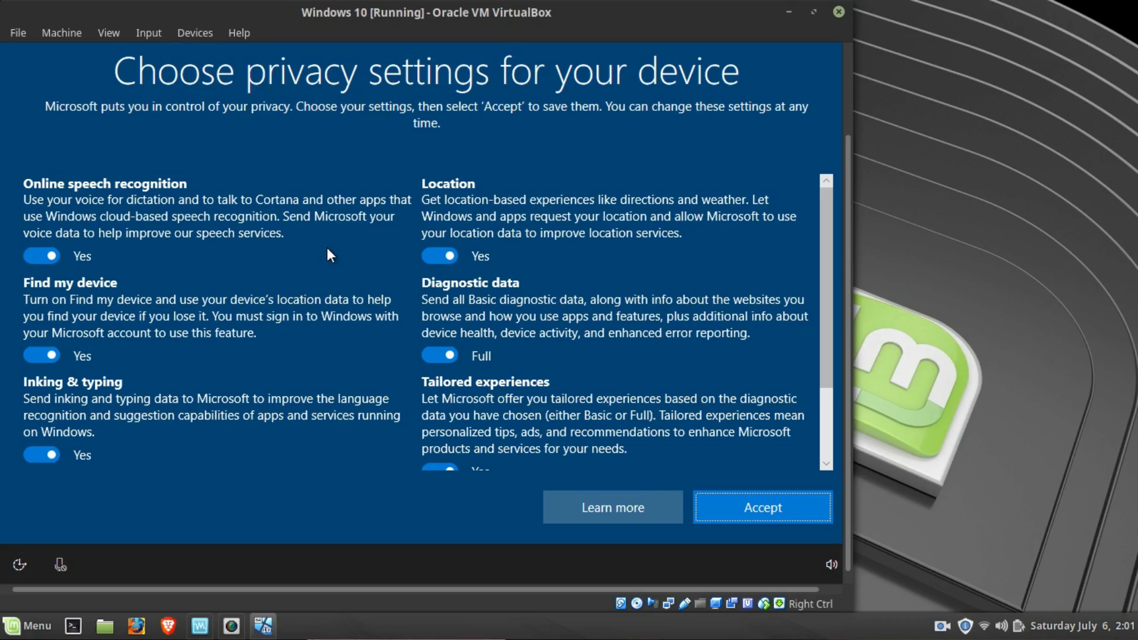
# - Turn off speech recognition, Find my device, inking and typing, advertising ID, tailored experiences and location, set diagnostic data to Basic, and accept the privacy settings
pyautogui.click(52, 257)
pyautogui.click(49, 358)
pyautogui.scroll(-2, 51, 393)
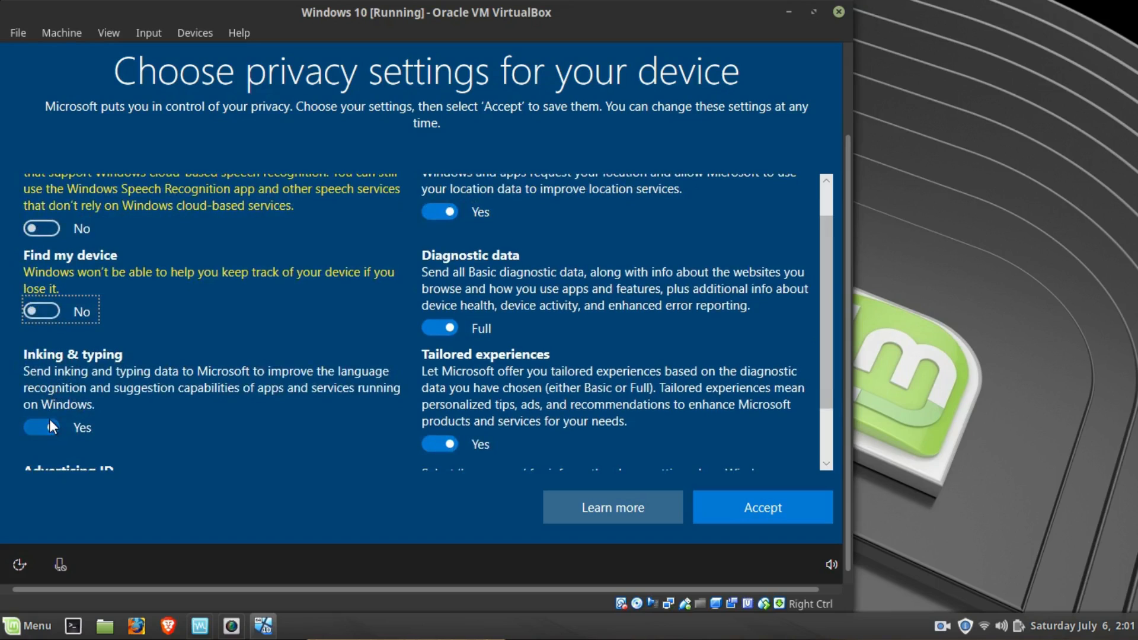
pyautogui.click(50, 422)
pyautogui.scroll(-1, 55, 416)
pyautogui.click(47, 451)
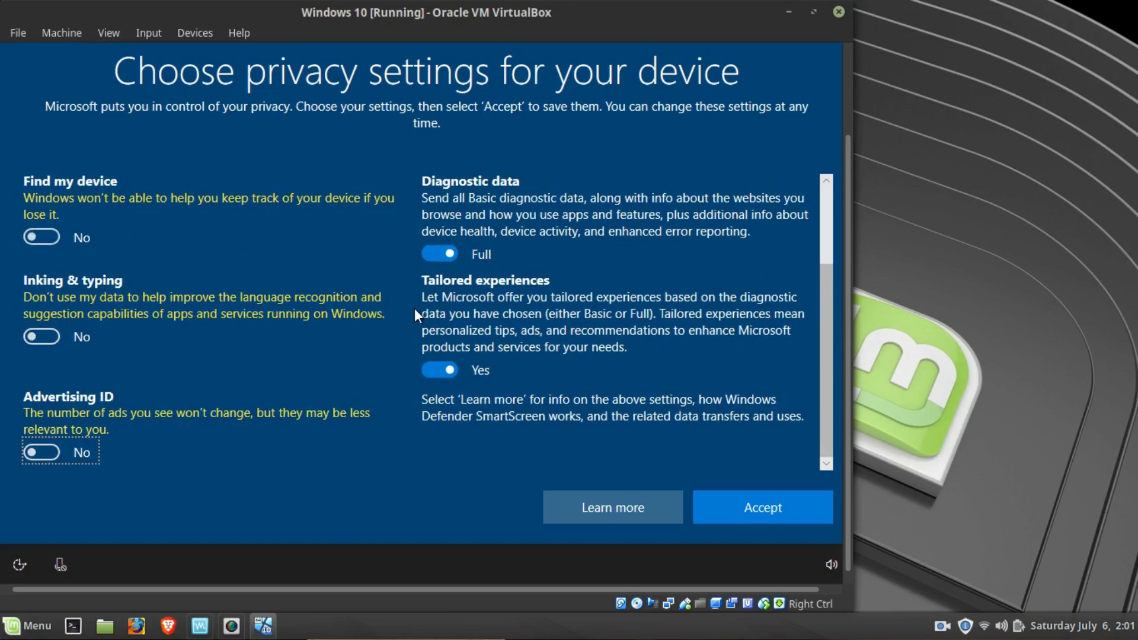
pyautogui.click(439, 371)
pyautogui.click(441, 289)
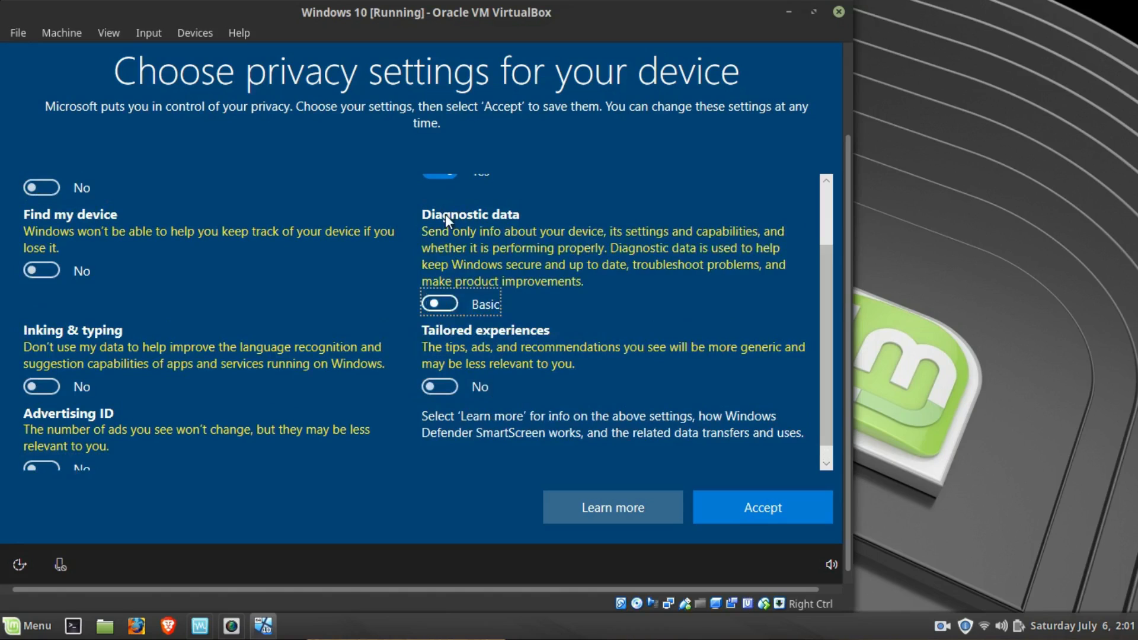
pyautogui.scroll(2, 448, 190)
pyautogui.click(439, 241)
pyautogui.scroll(-2, 548, 247)
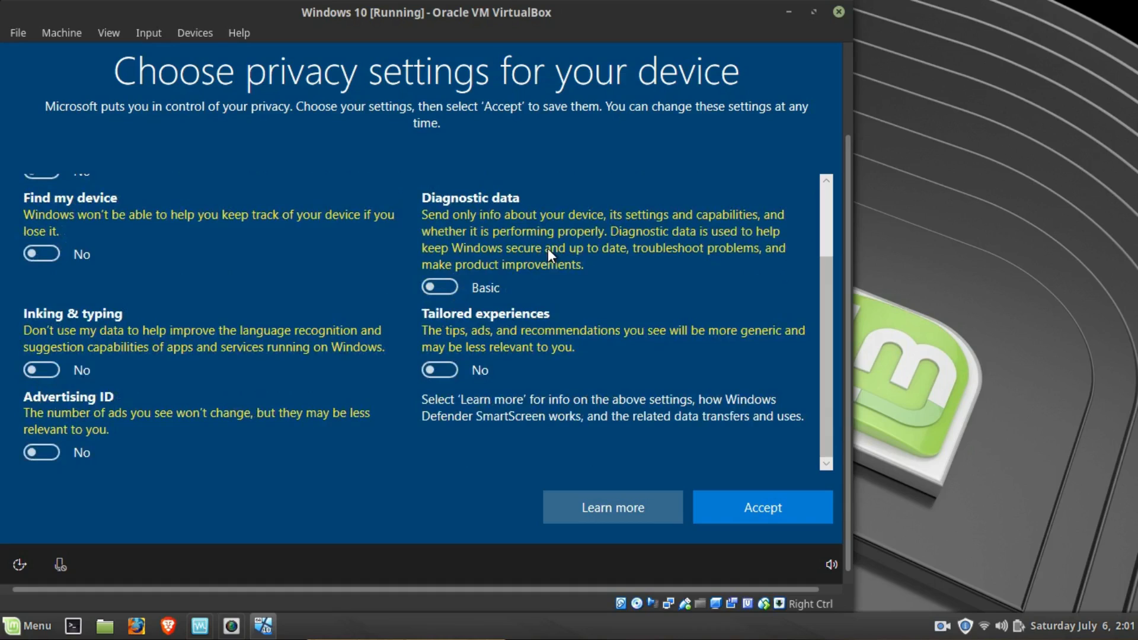
pyautogui.click(724, 518)
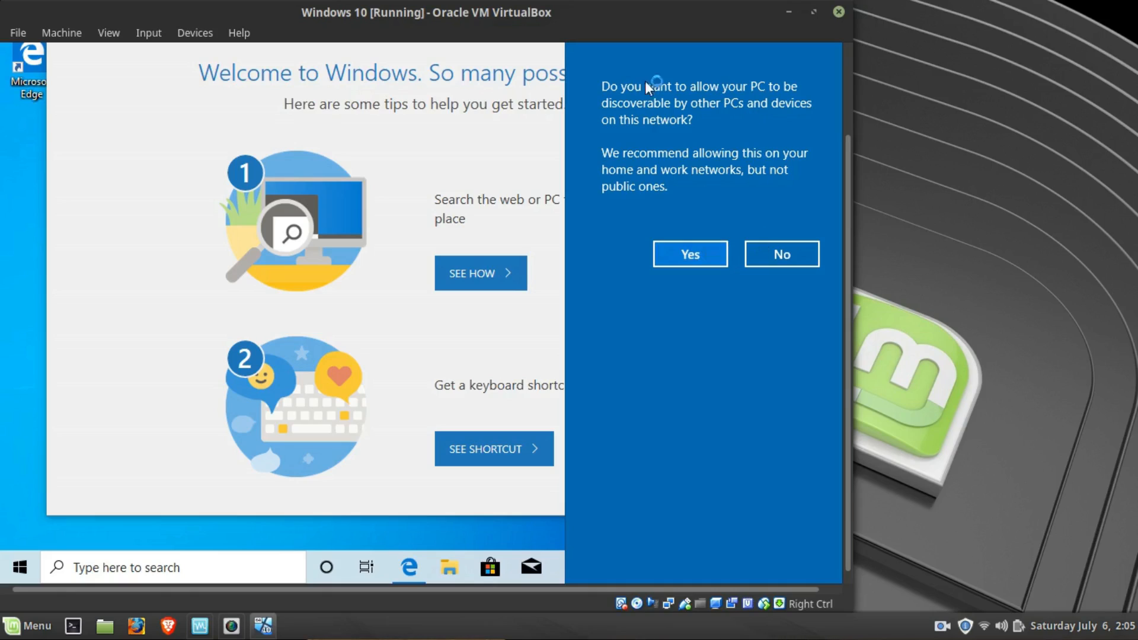
# - Decline making the PC discoverable on the network and close the Microsoft Edge welcome window
pyautogui.click(780, 261)
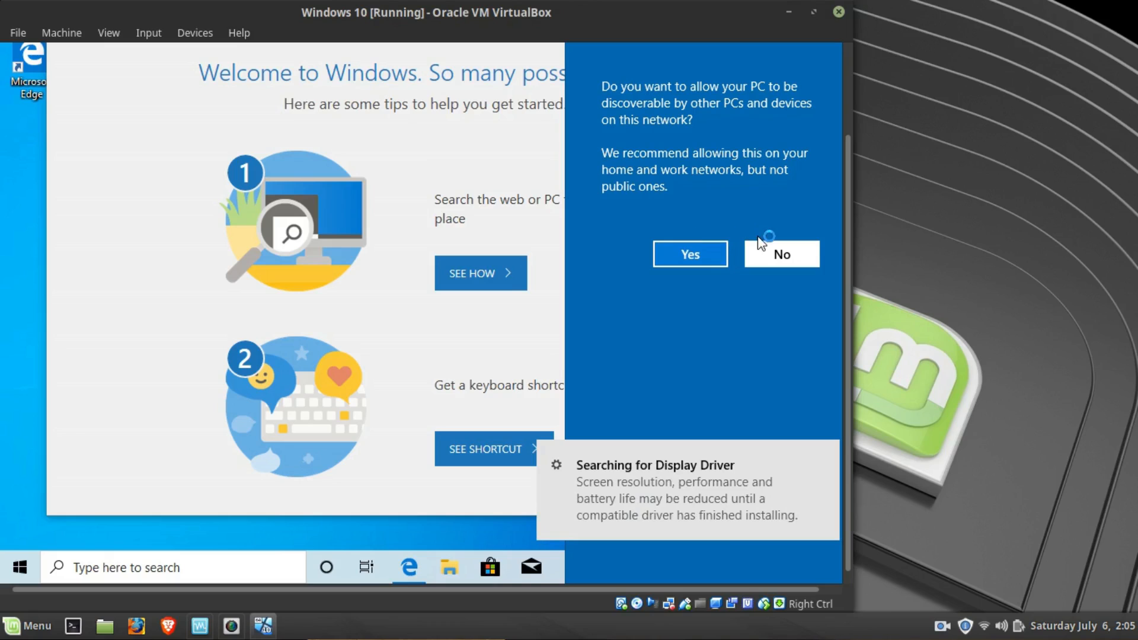
pyautogui.click(761, 254)
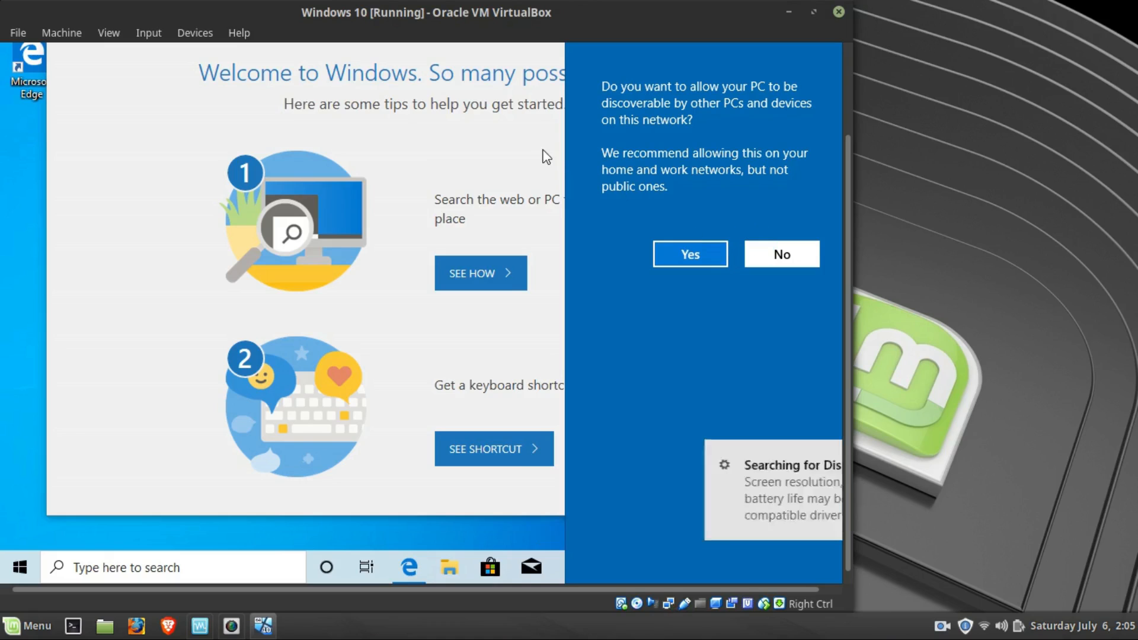
pyautogui.click(693, 91)
pyautogui.rightClick(409, 567)
pyautogui.click(415, 534)
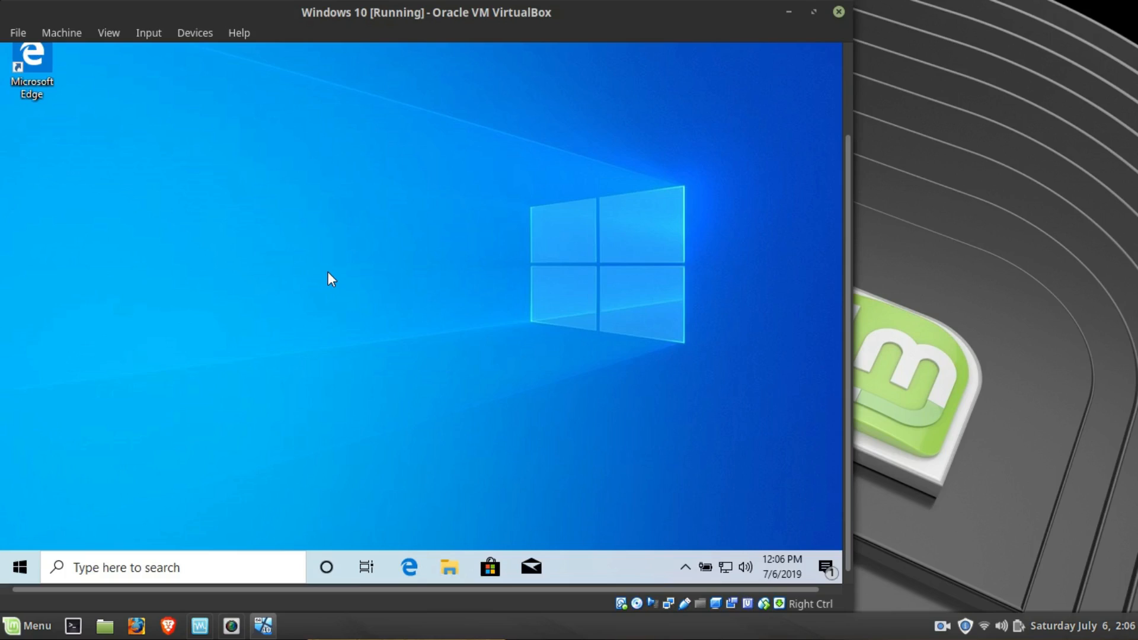
# - Look over the installed Windows 10's Start menu and its power options, leaving the system running
pyautogui.click(21, 564)
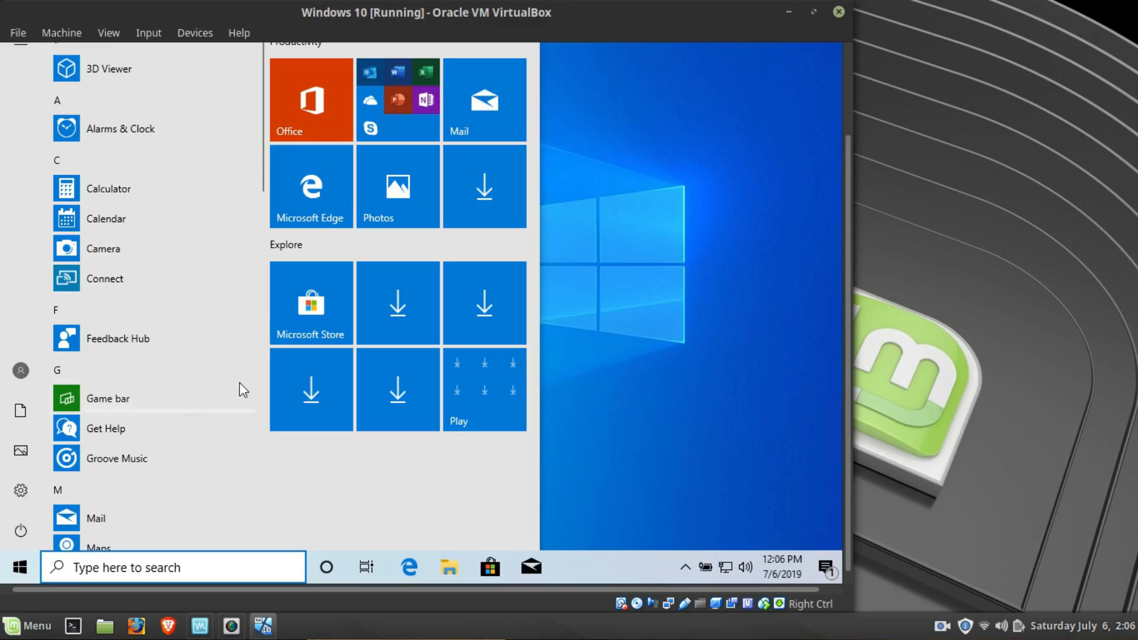
pyautogui.click(695, 249)
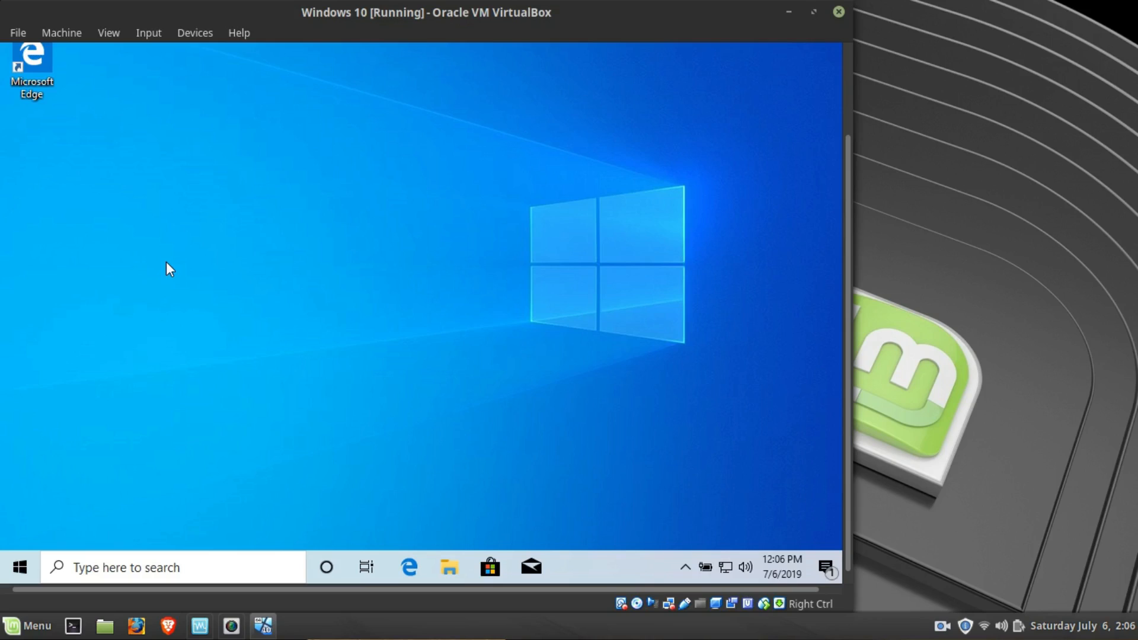
pyautogui.click(19, 568)
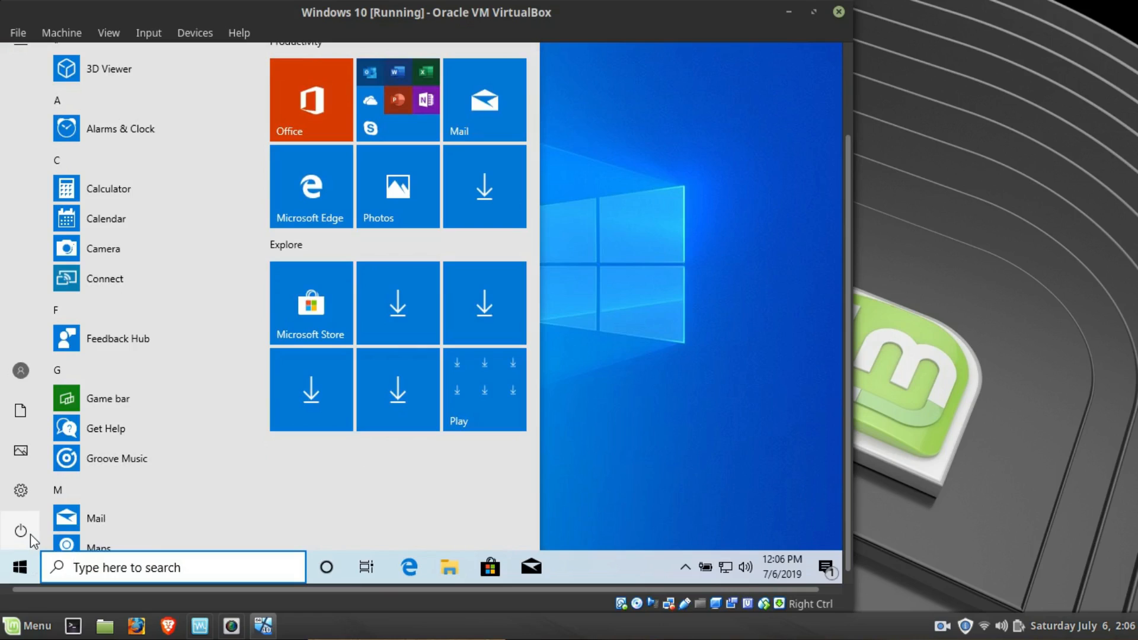
pyautogui.click(21, 532)
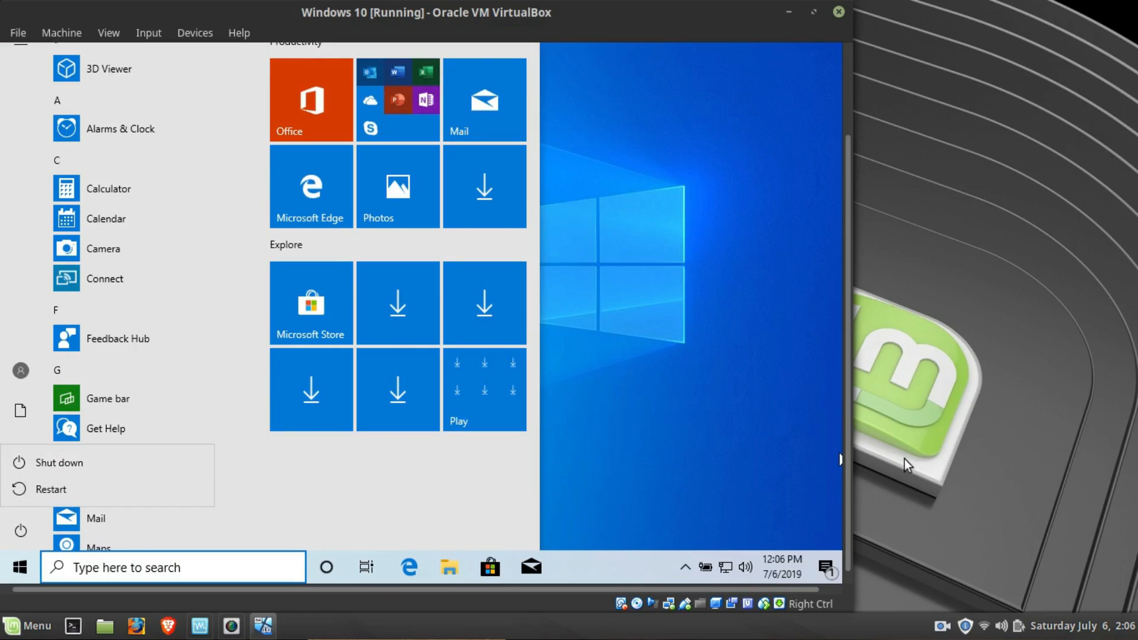
pyautogui.press('Escape')
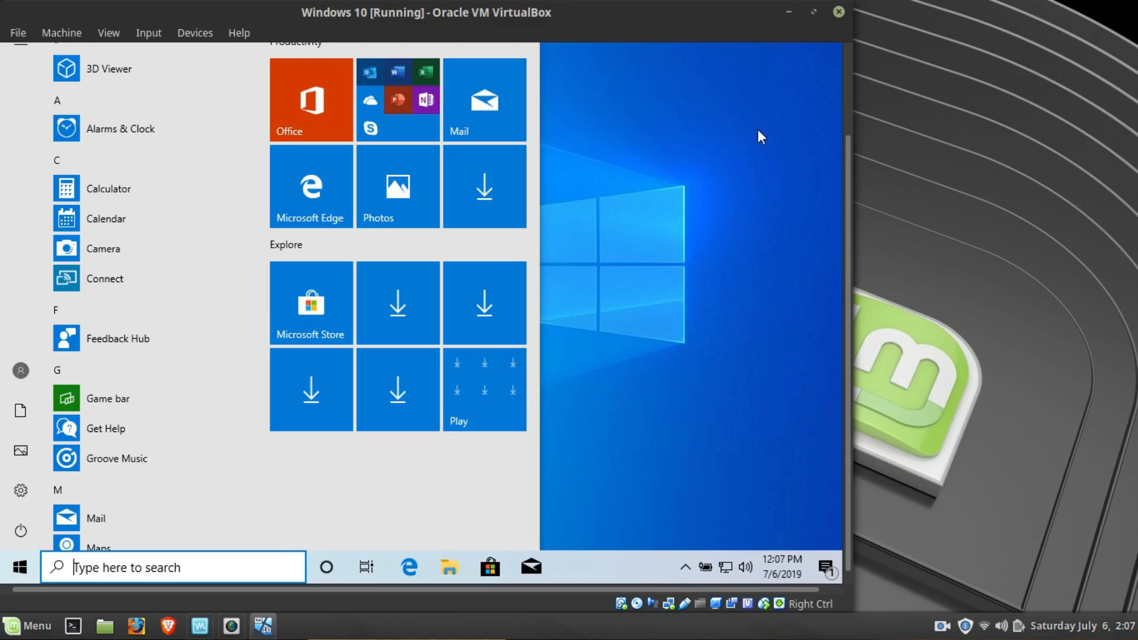
pyautogui.press('Escape')
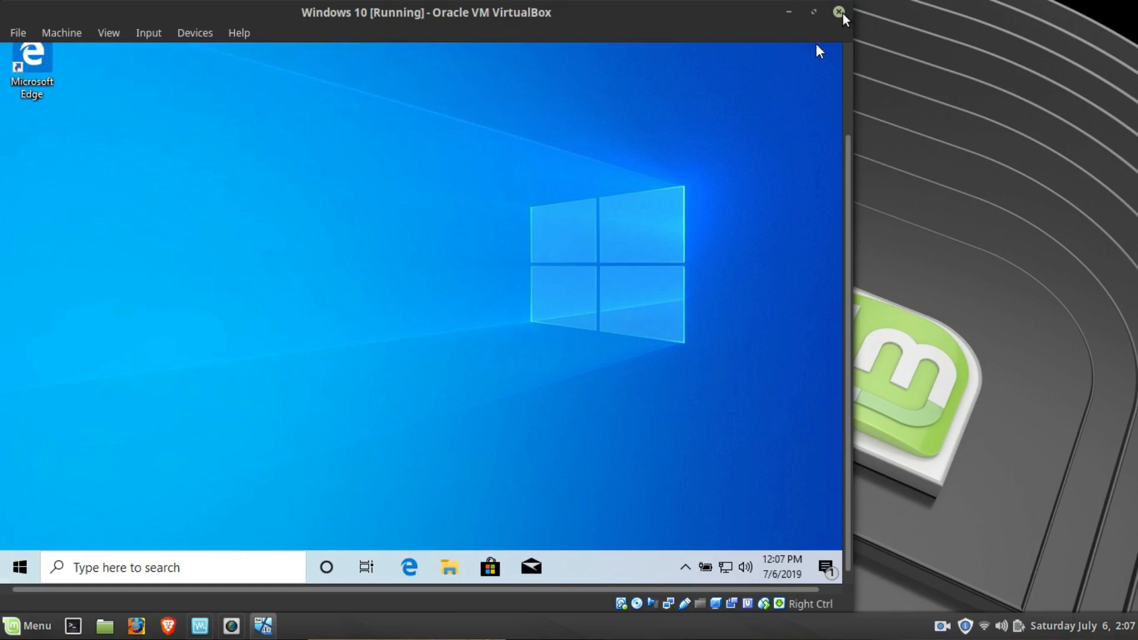
# - Look through the options for closing the virtual machine and cancel without closing it
pyautogui.click(840, 13)
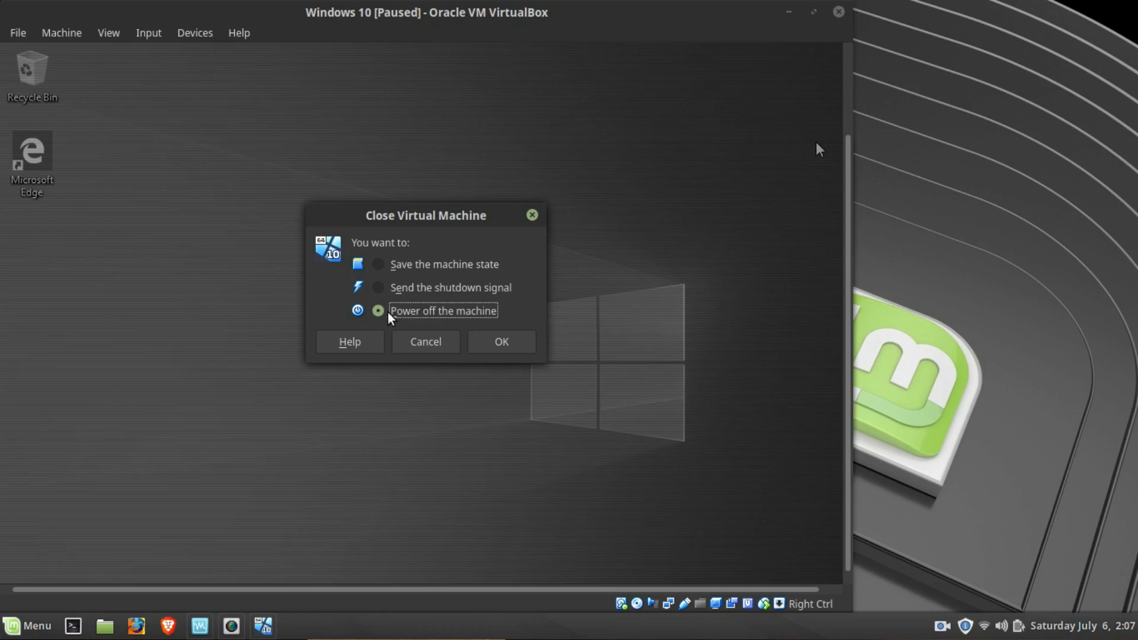
pyautogui.click(403, 291)
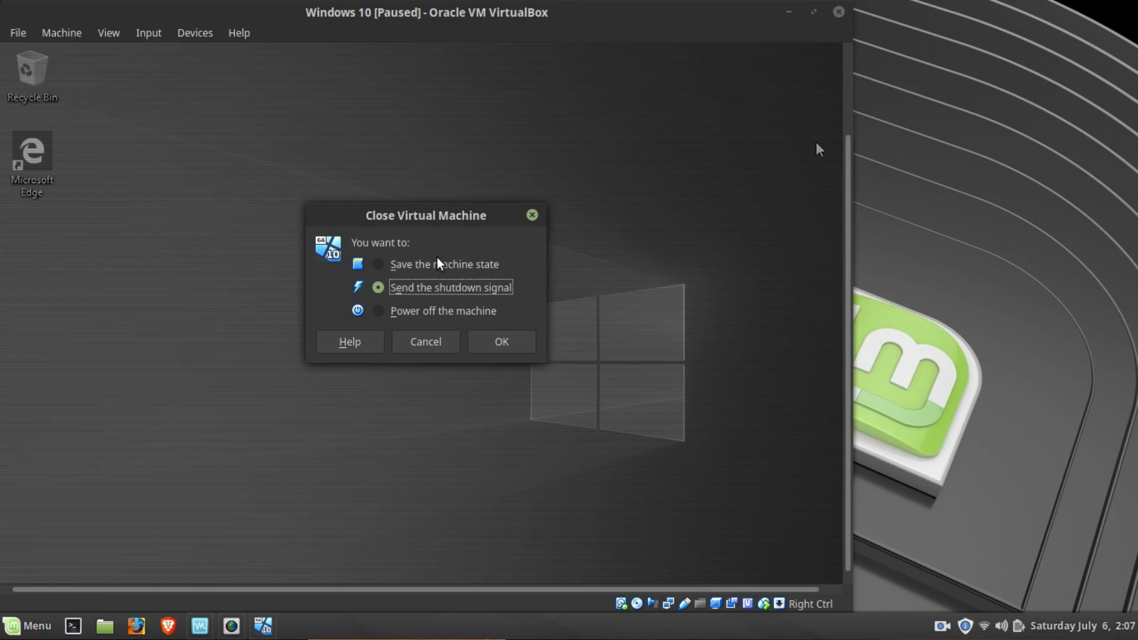
pyautogui.click(422, 271)
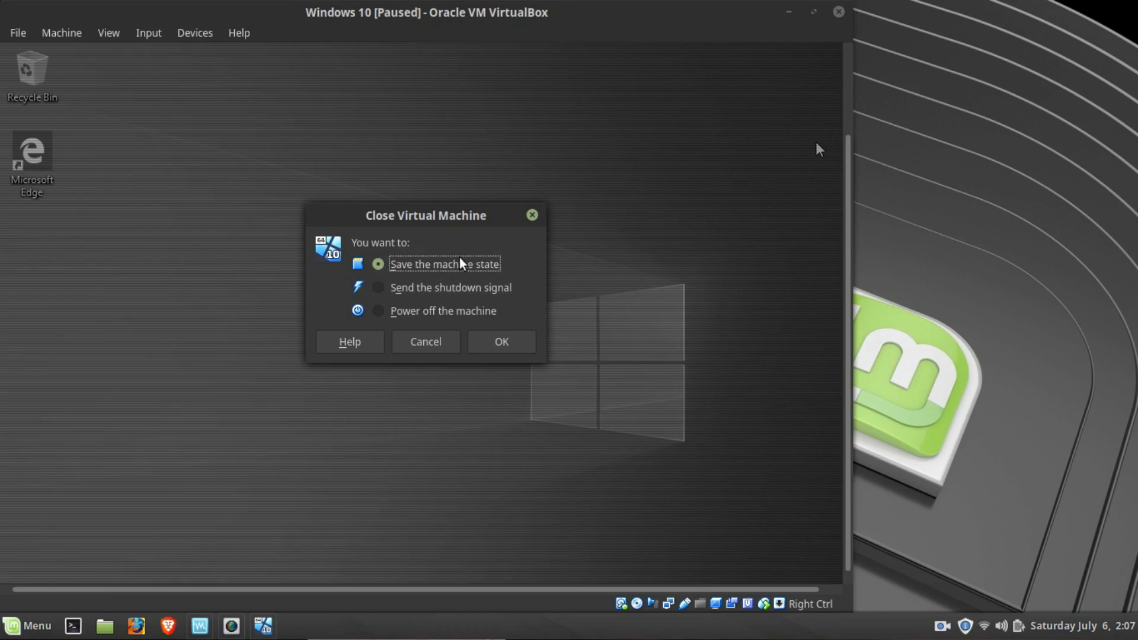
pyautogui.click(440, 346)
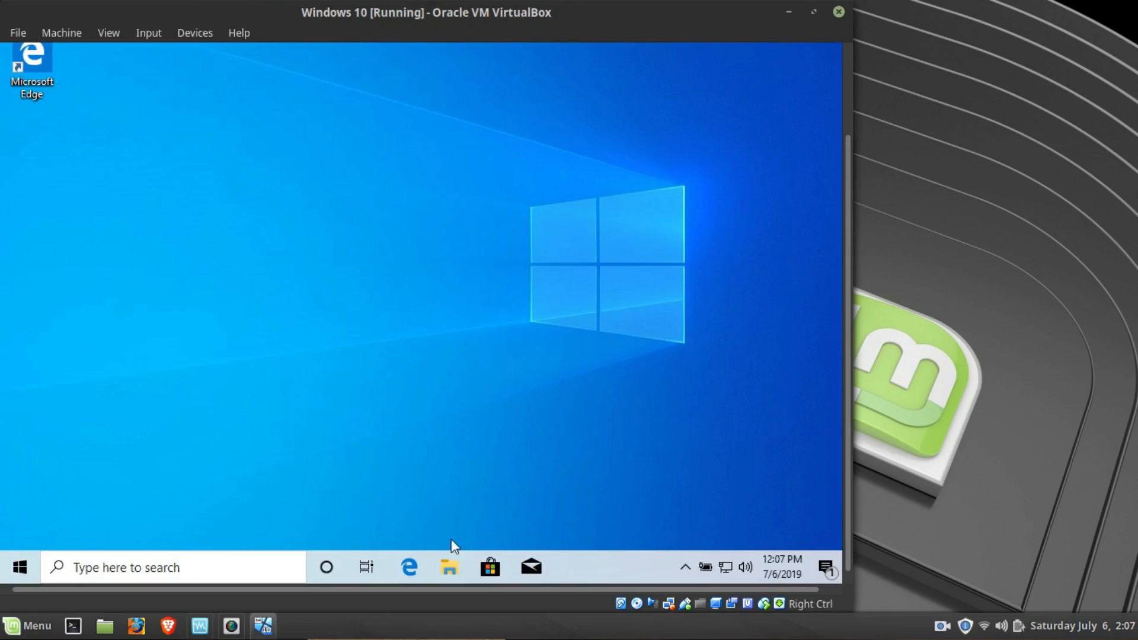
# - Close the Windows 10 virtual machine by sending it the shutdown signal
pyautogui.click(838, 12)
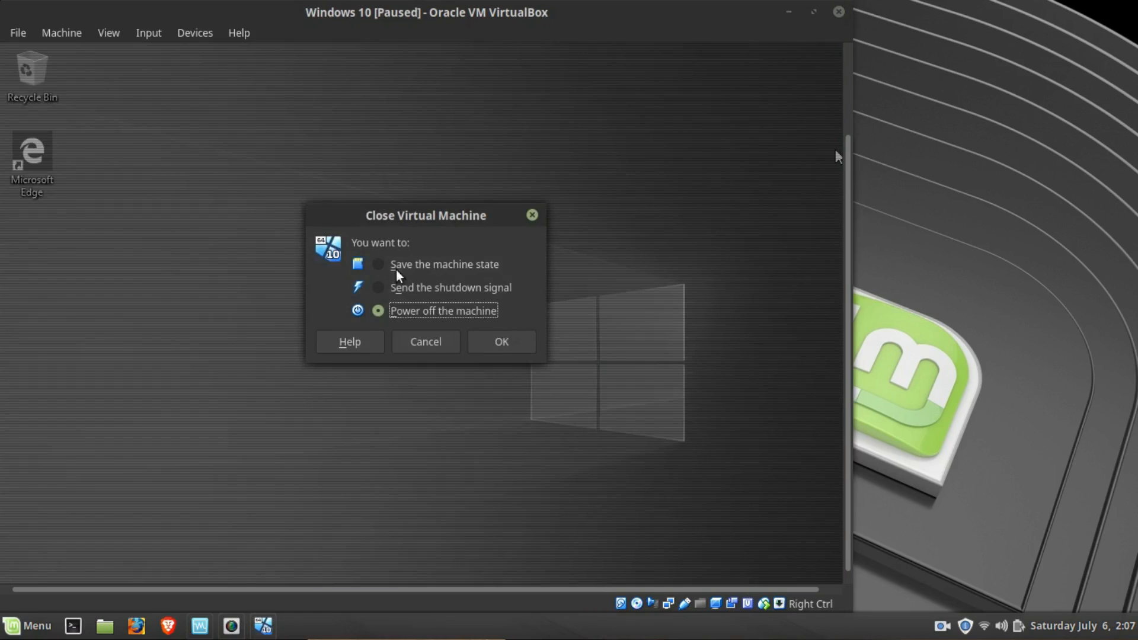
pyautogui.click(407, 268)
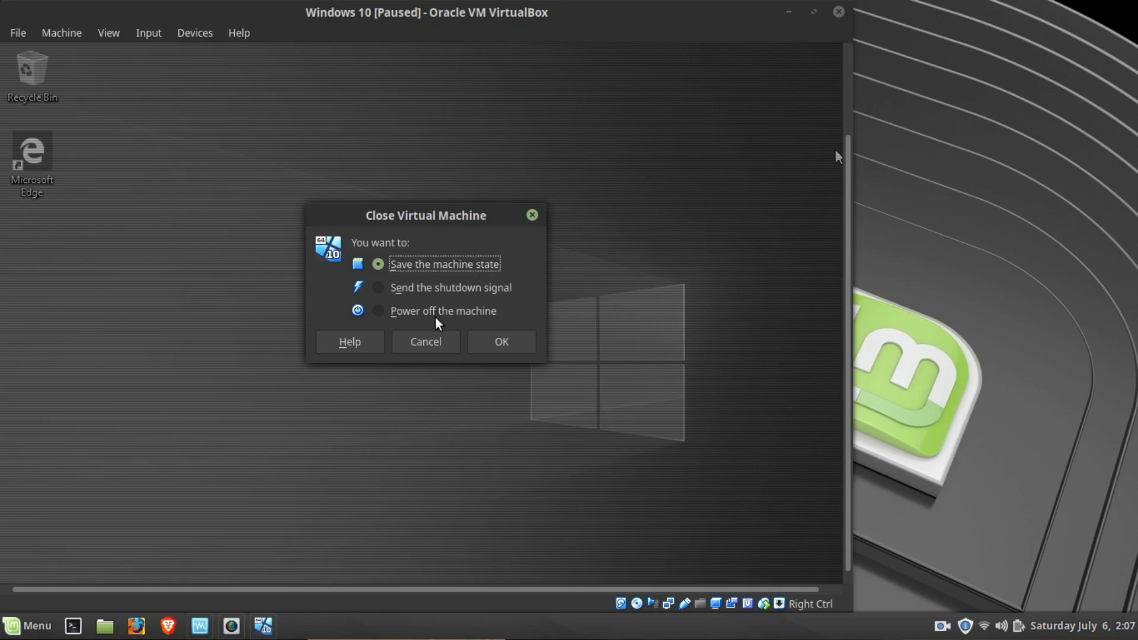
pyautogui.click(429, 289)
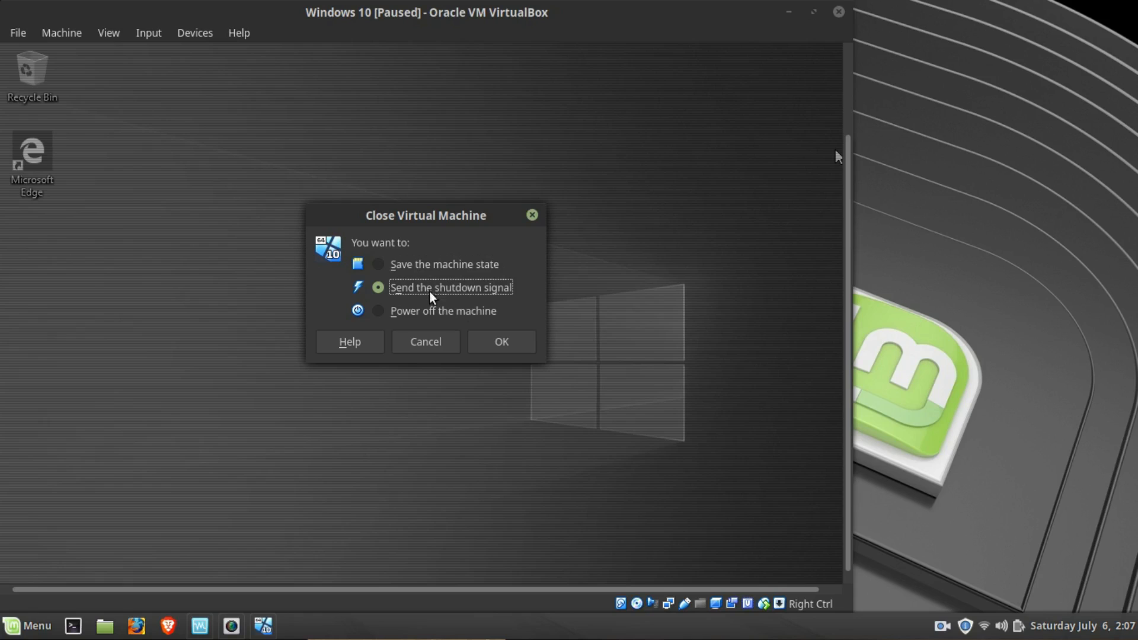
pyautogui.click(495, 346)
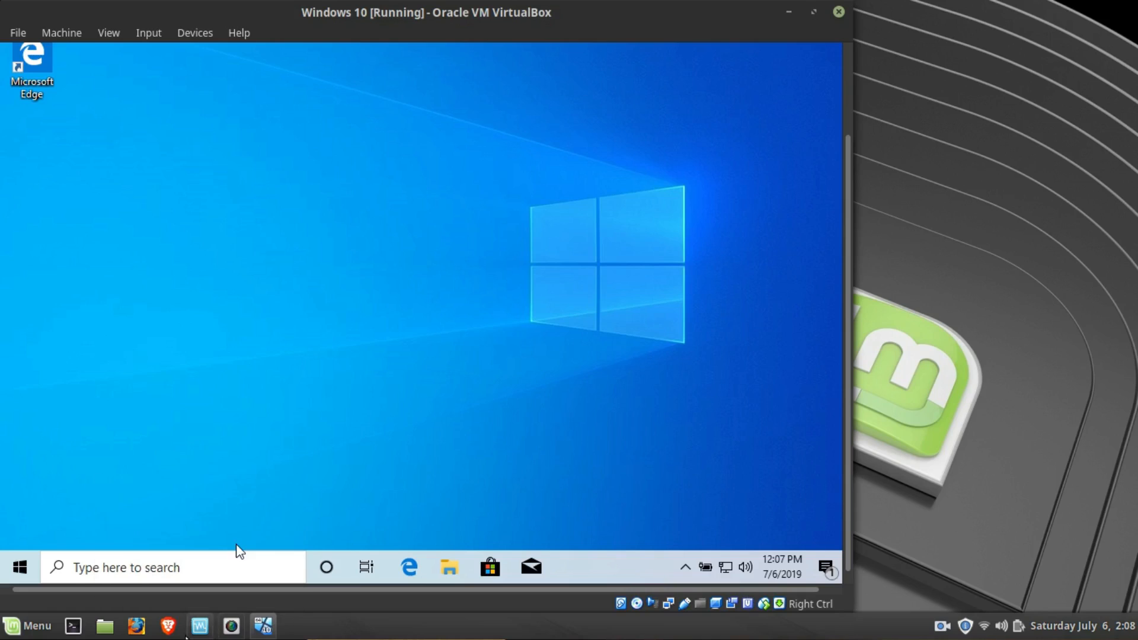
# - In the Windows 10 machine's storage settings, replace the Windows ISO with the host drive hp DVD RW AD-7701H (sr0) and close the VirtualBox Manager
pyautogui.click(200, 628)
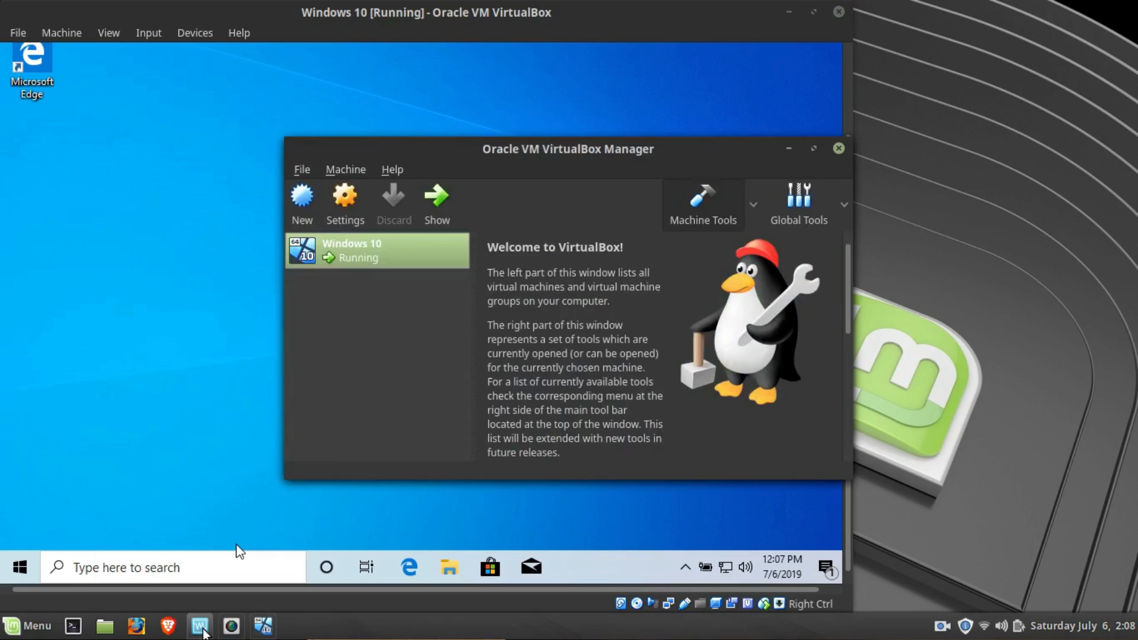
pyautogui.click(353, 217)
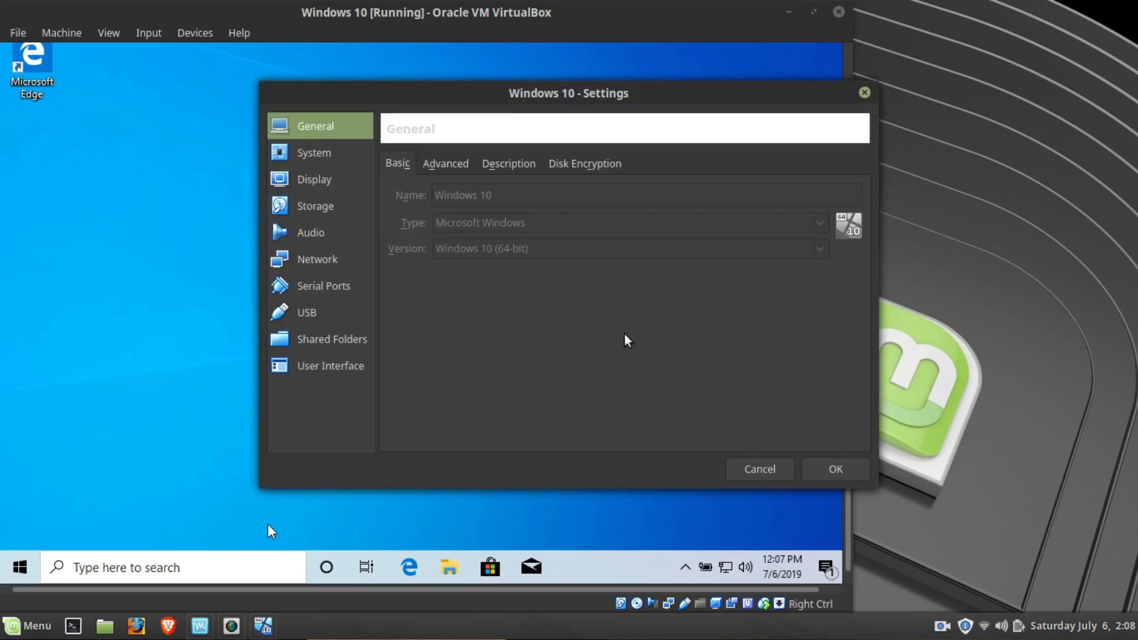
pyautogui.click(325, 211)
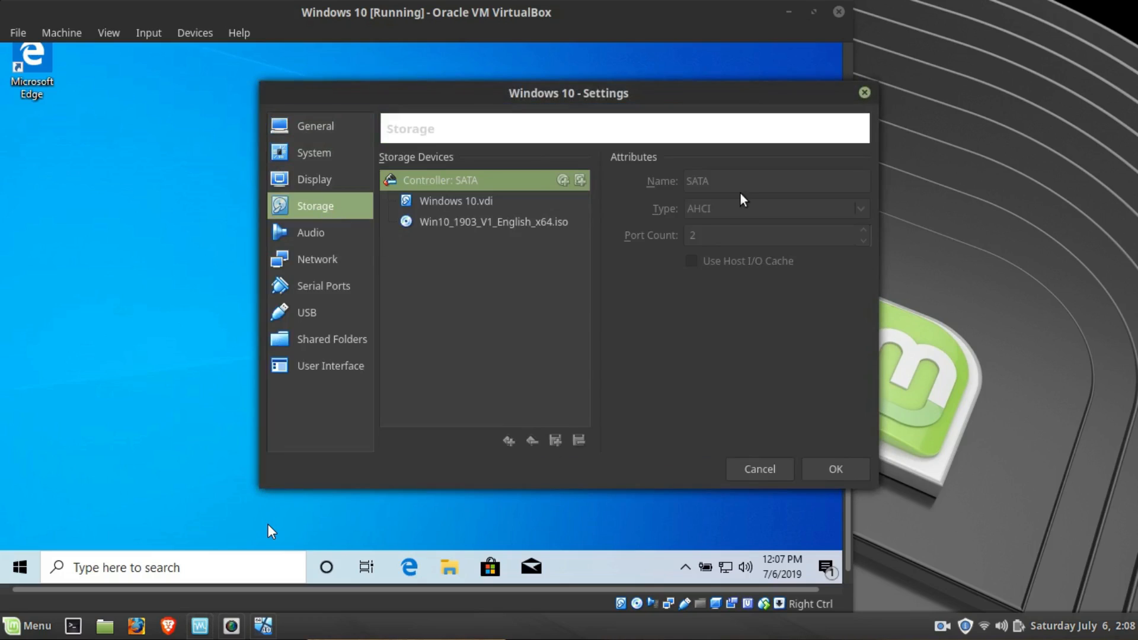
pyautogui.click(436, 230)
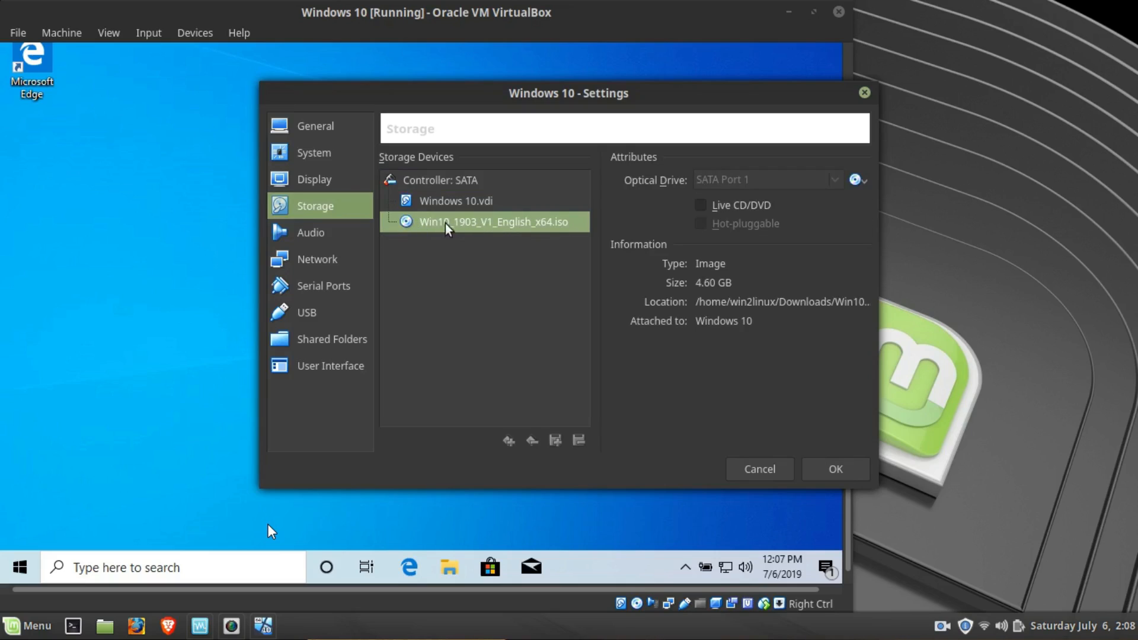
pyautogui.click(862, 188)
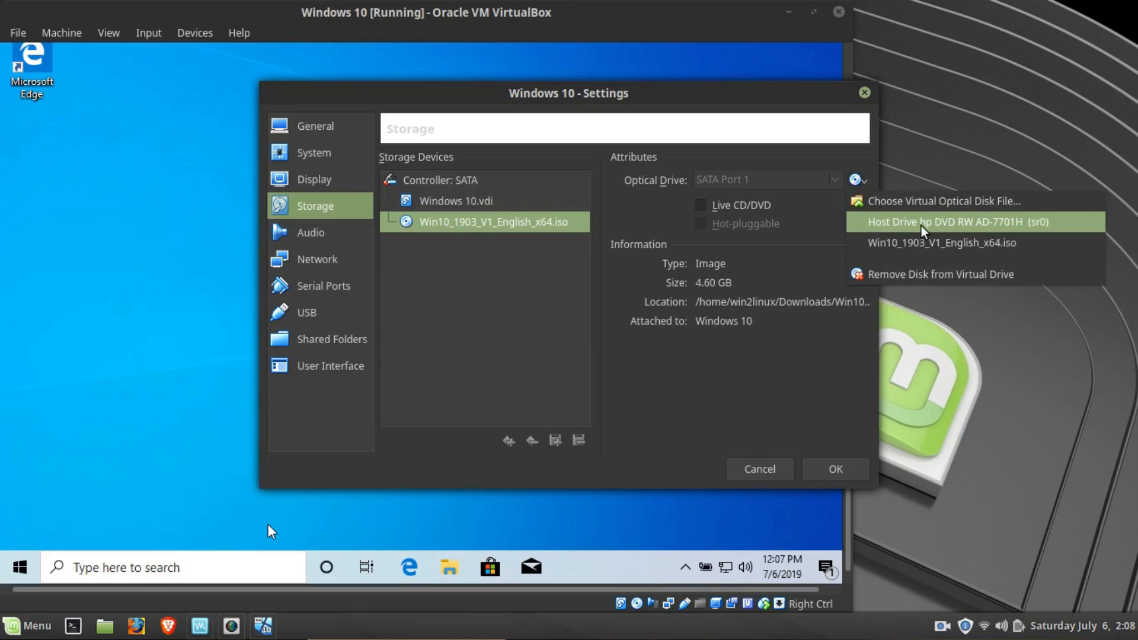
pyautogui.click(961, 224)
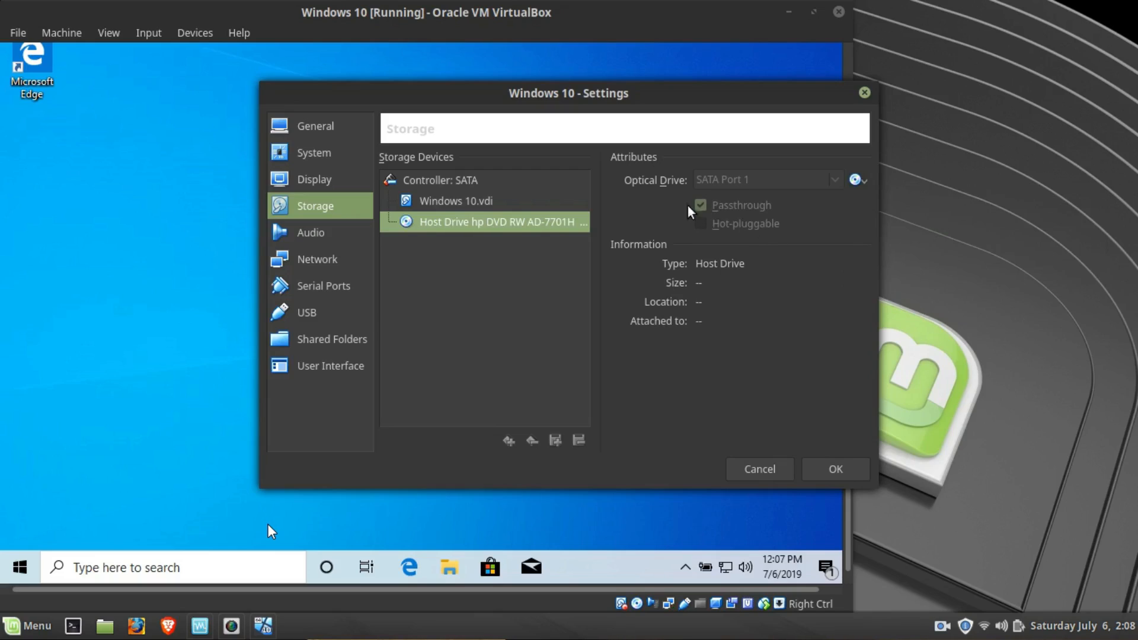
pyautogui.click(832, 473)
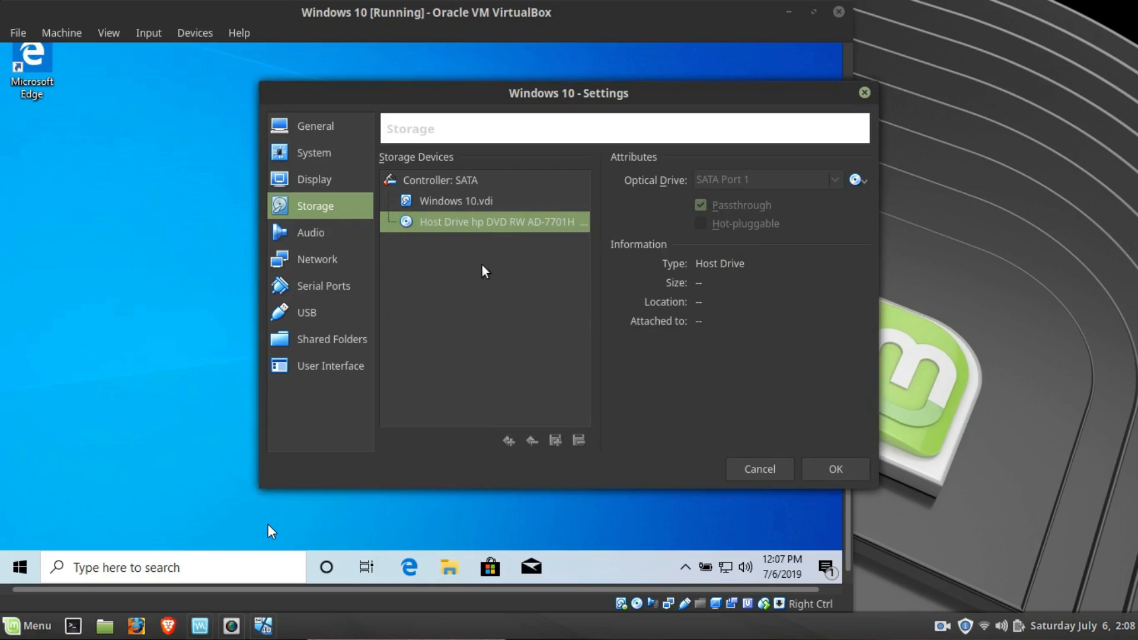
pyautogui.click(838, 149)
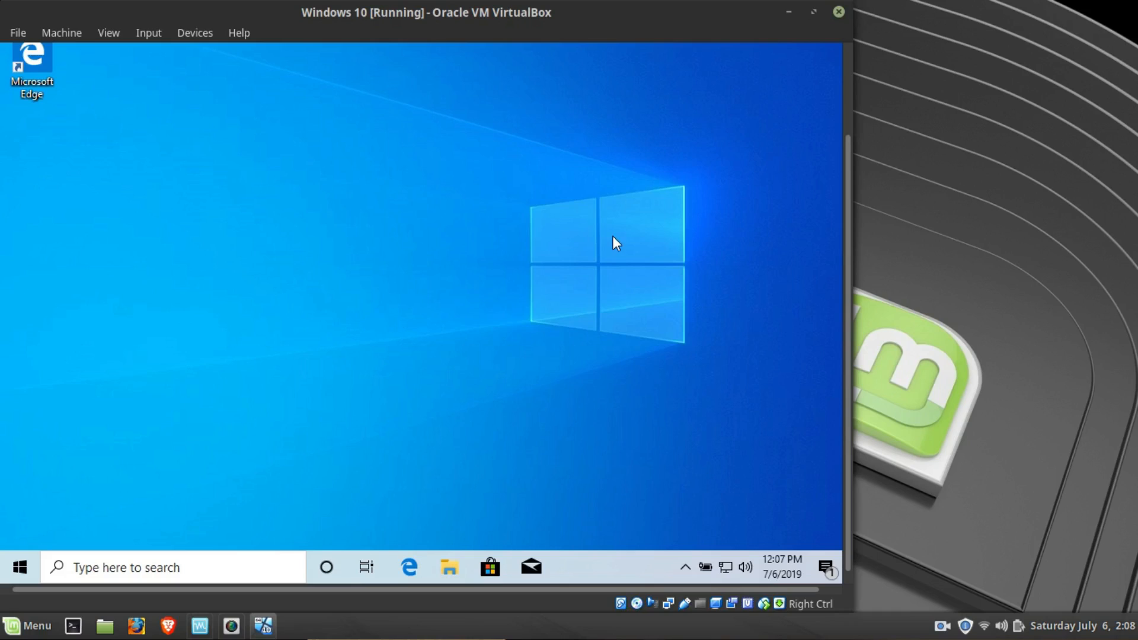
# - Look over the power options in the guest Windows 10's Start menu and leave the system running
pyautogui.click(33, 556)
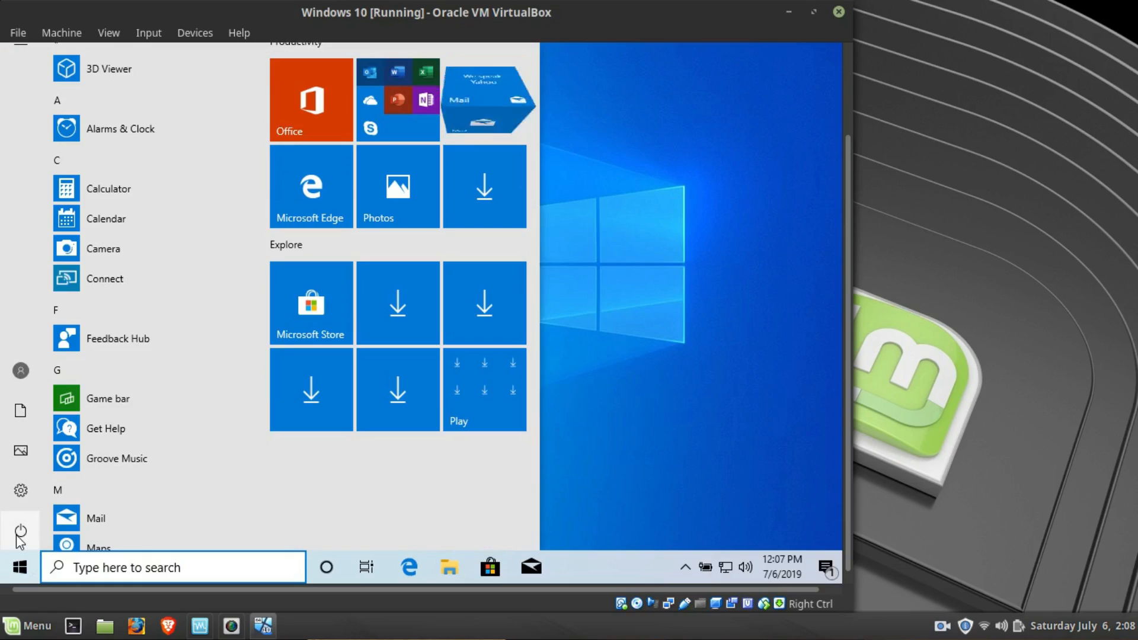
pyautogui.click(19, 533)
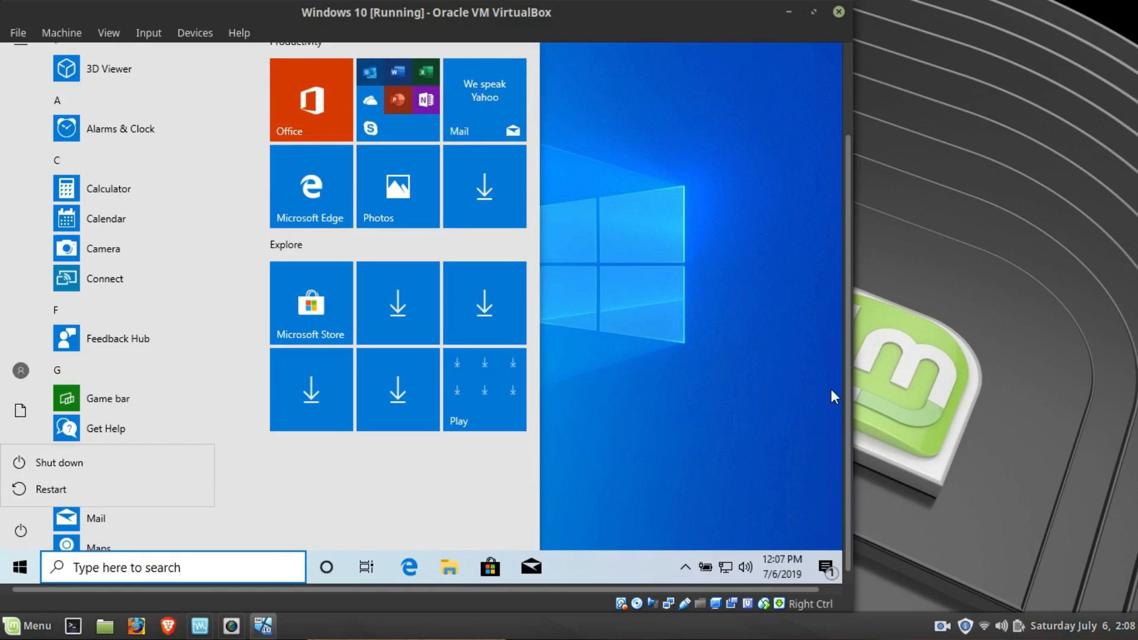
pyautogui.click(780, 166)
pyautogui.click(626, 145)
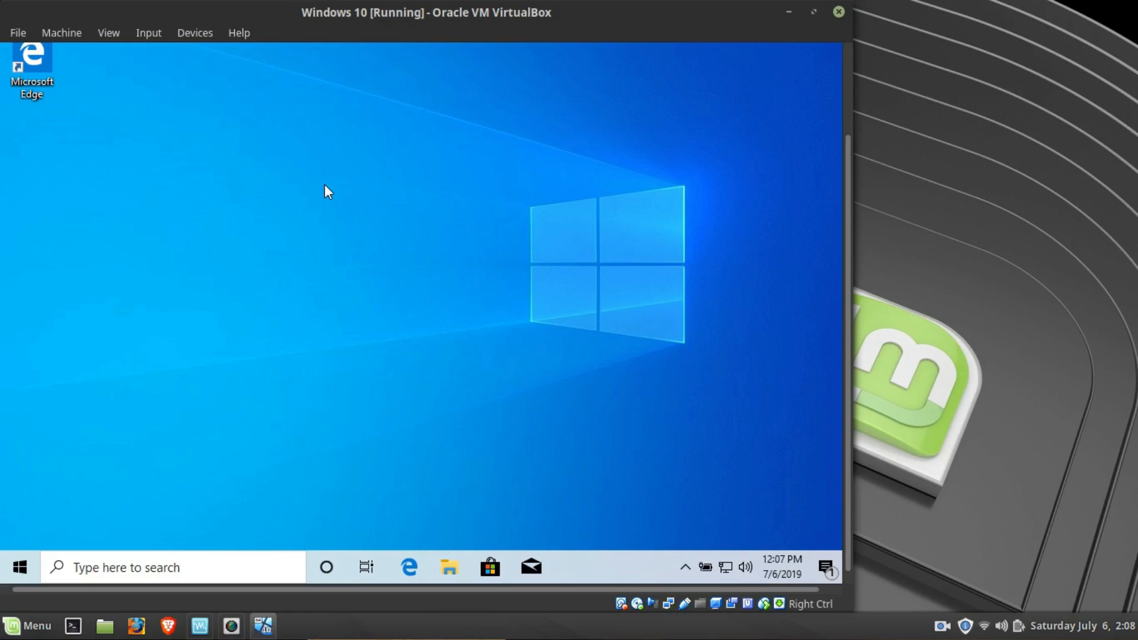
# - Switch the virtual machine to full-screen mode and stop its information message from showing again
pyautogui.click(130, 39)
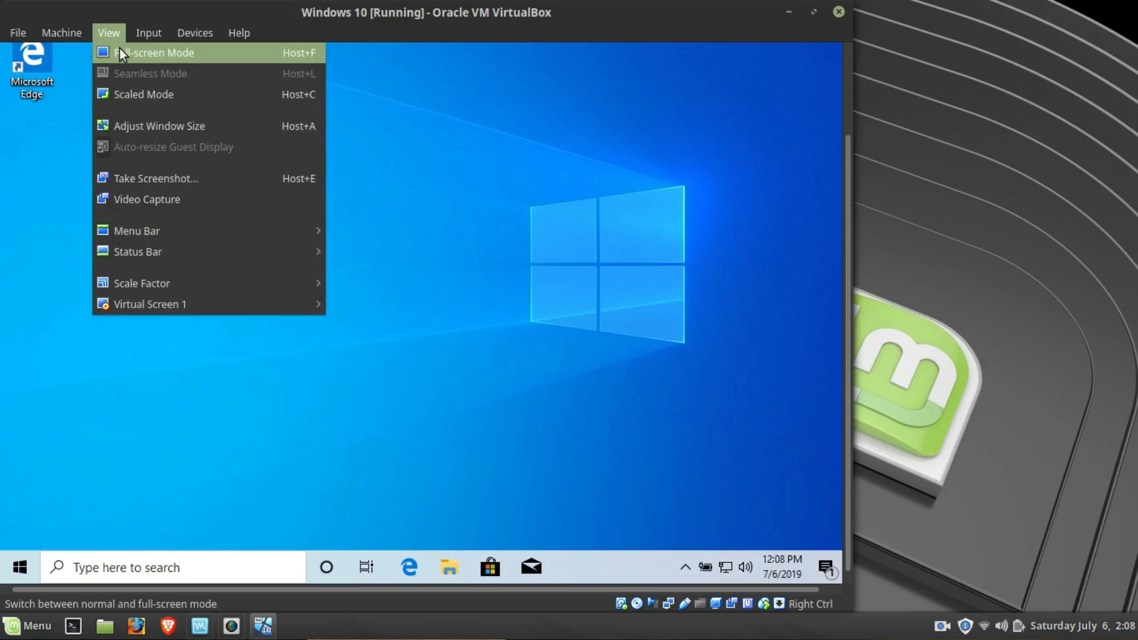
pyautogui.click(119, 48)
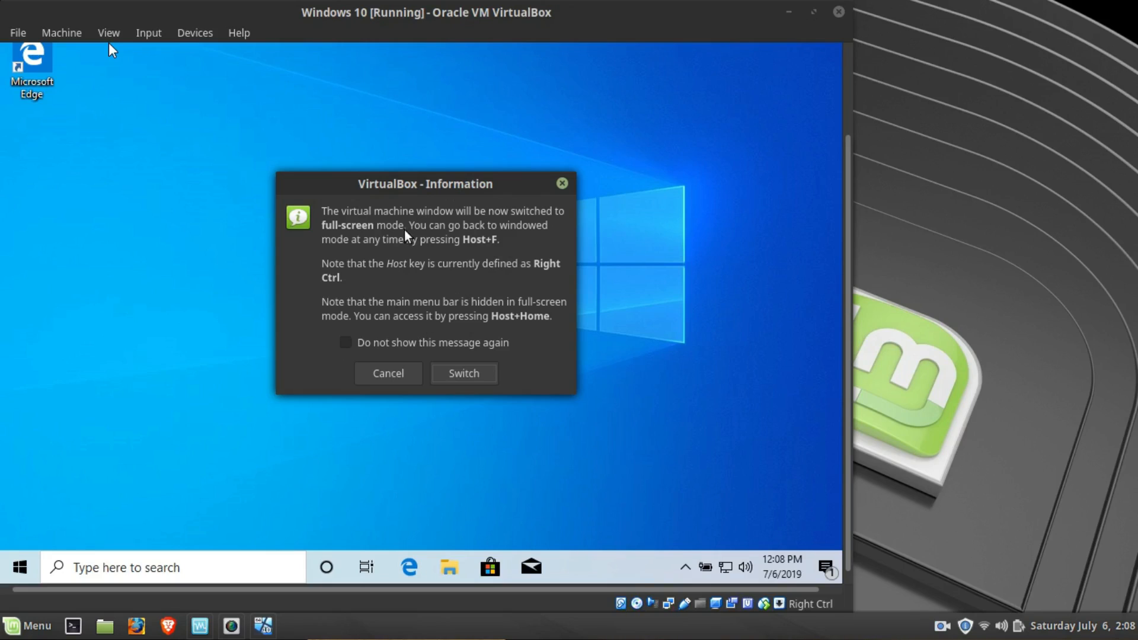
pyautogui.click(345, 343)
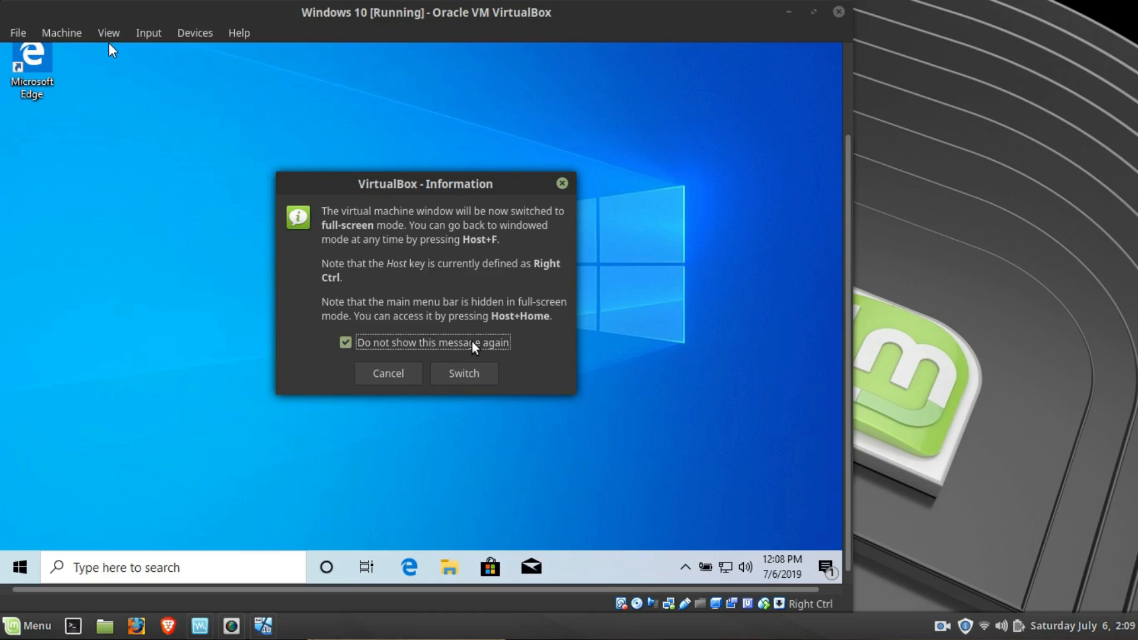
pyautogui.click(467, 372)
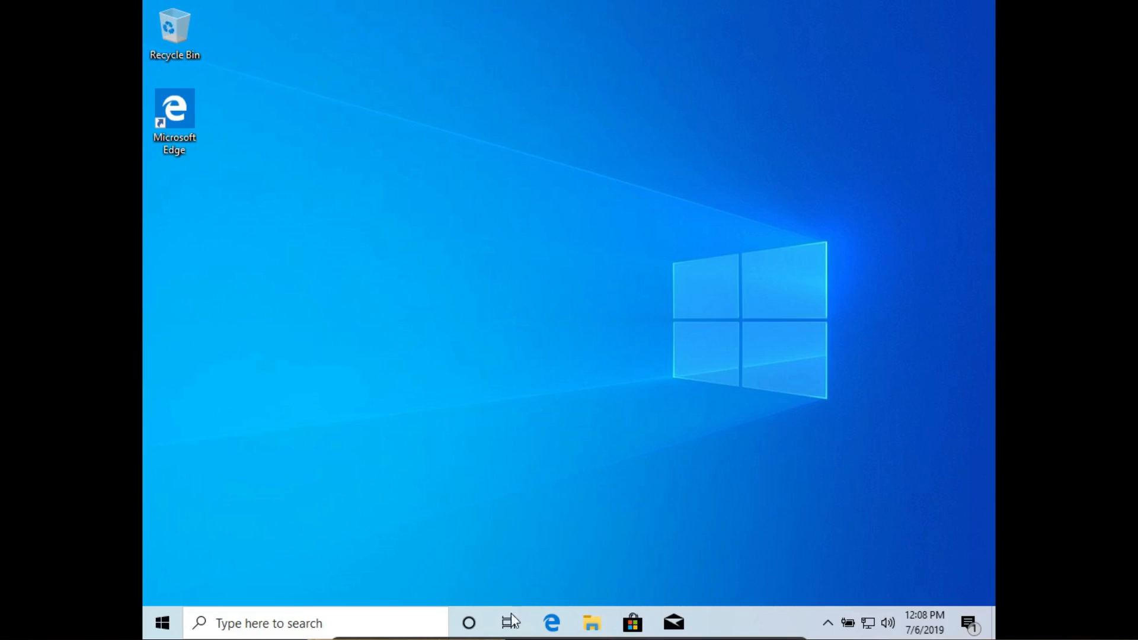
# - Return the virtual machine from full-screen mode to its normal window
pyautogui.moveTo(511, 637)
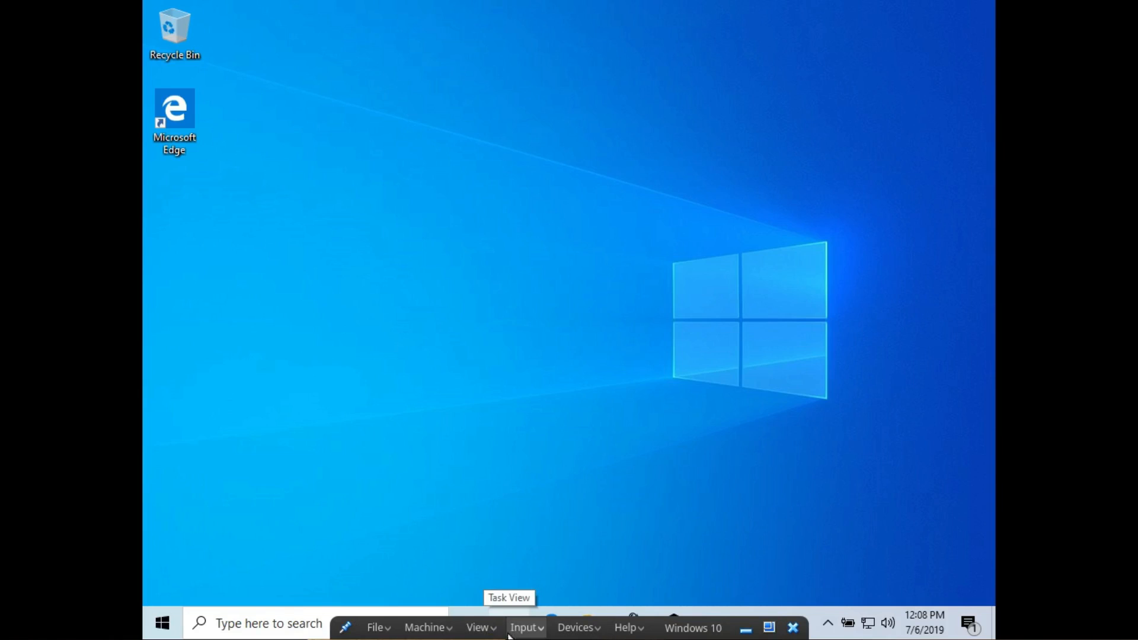
pyautogui.click(482, 628)
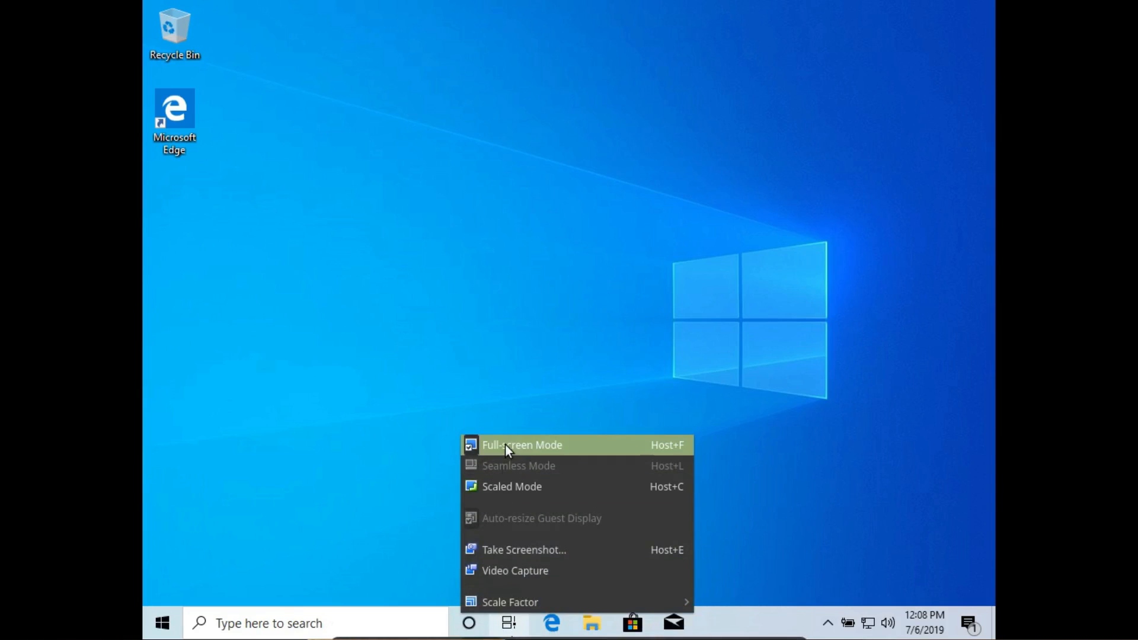
pyautogui.click(505, 446)
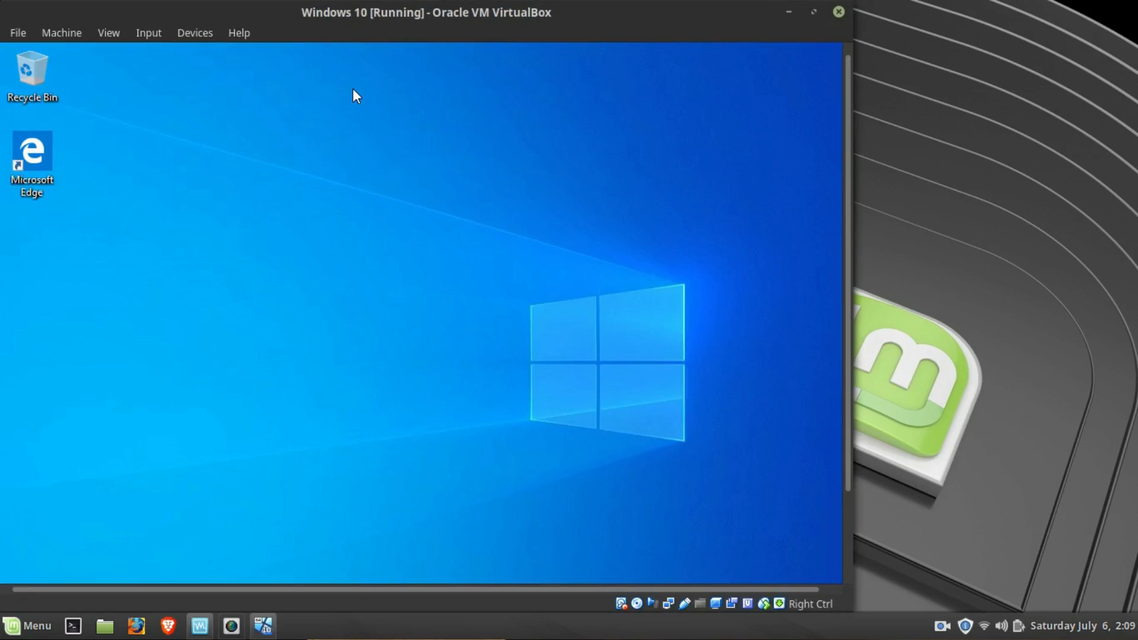
# - Set the virtual machine's Host Key Combination to Left Ctrl and test it by toggling full-screen mode on and off
pyautogui.click(149, 33)
pyautogui.moveTo(186, 52)
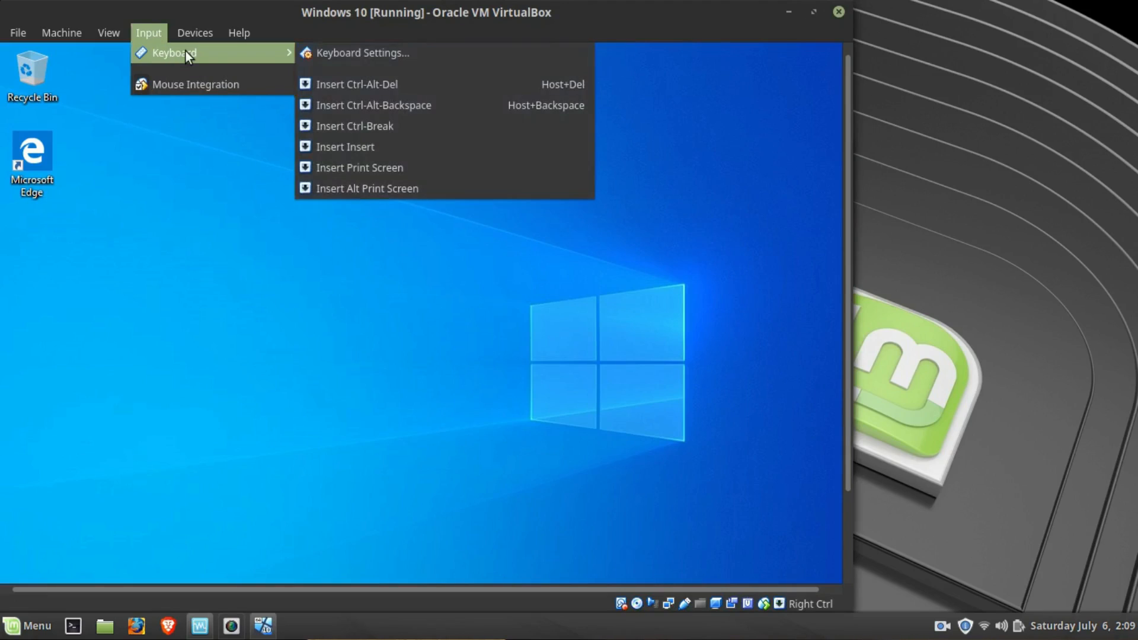
pyautogui.click(369, 58)
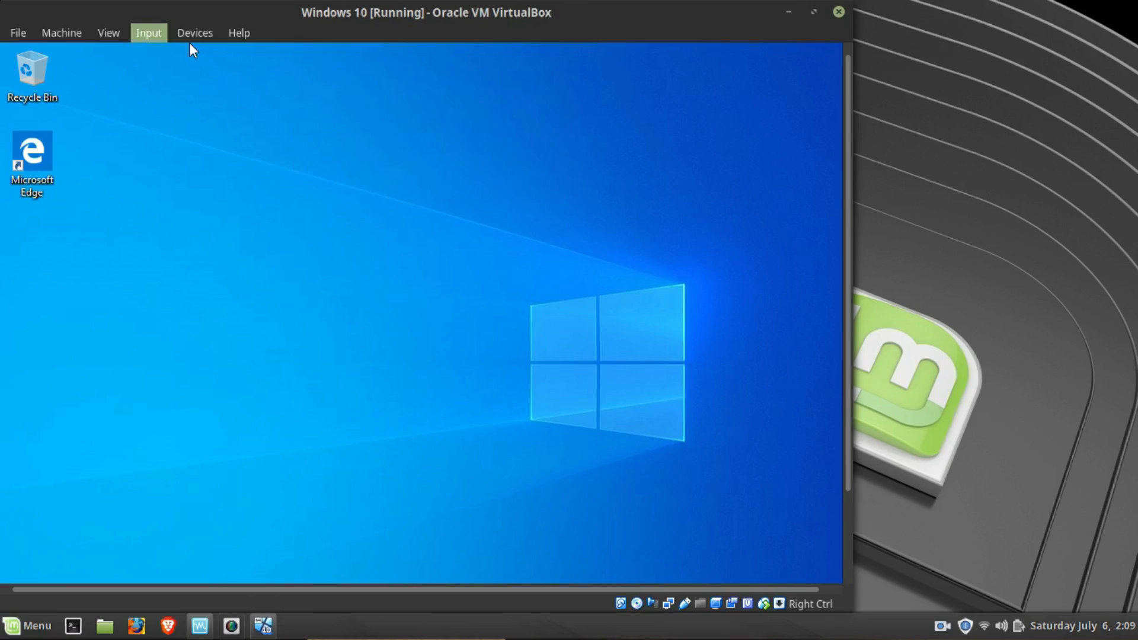
pyautogui.scroll(-1, 496, 282)
pyautogui.scroll(-2, 497, 283)
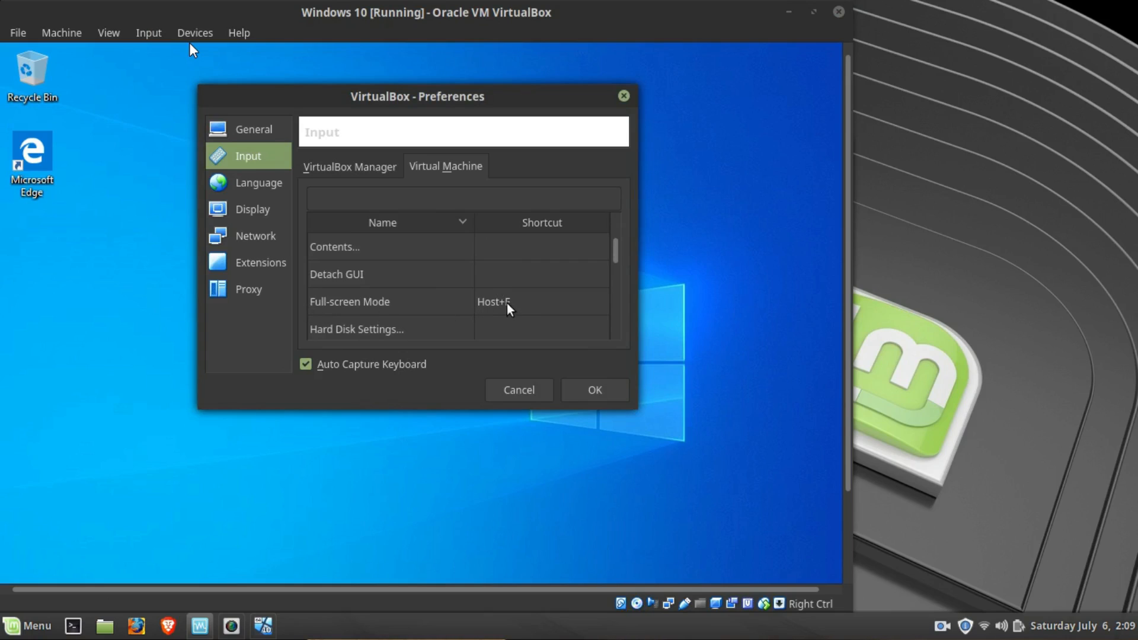
pyautogui.scroll(3, 509, 308)
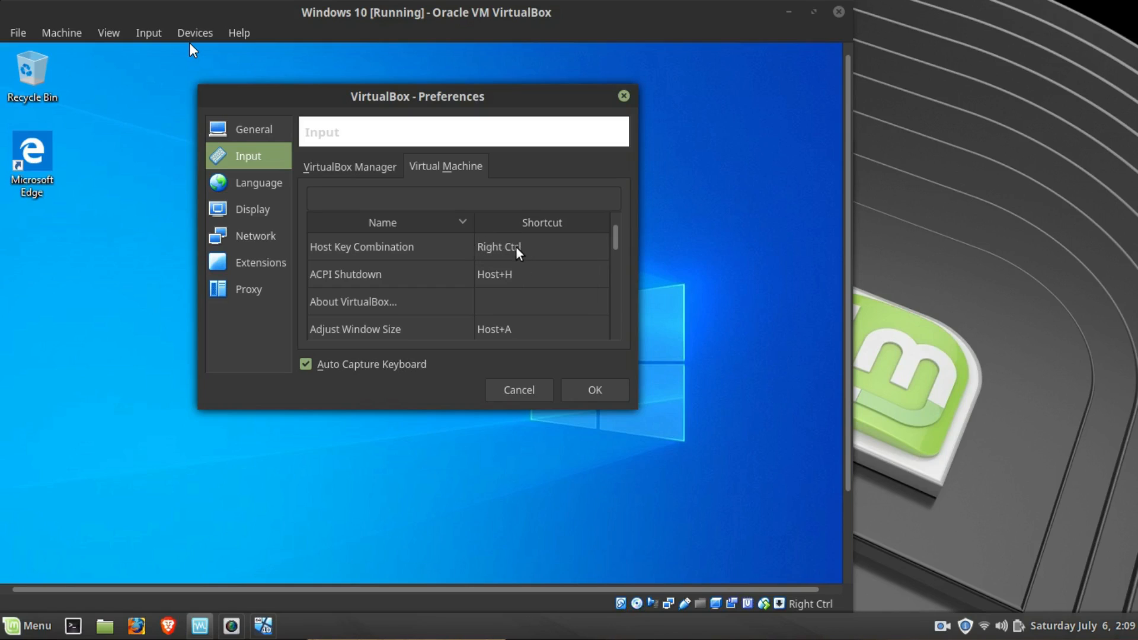
pyautogui.doubleClick(524, 248)
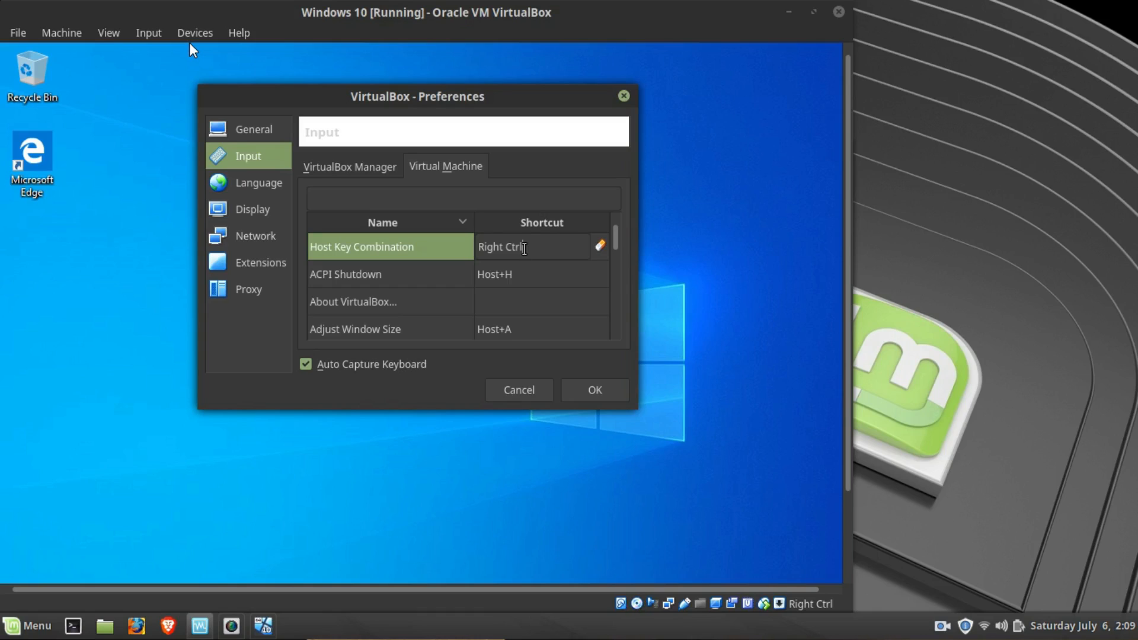
pyautogui.press('ctrl')
pyautogui.click(584, 392)
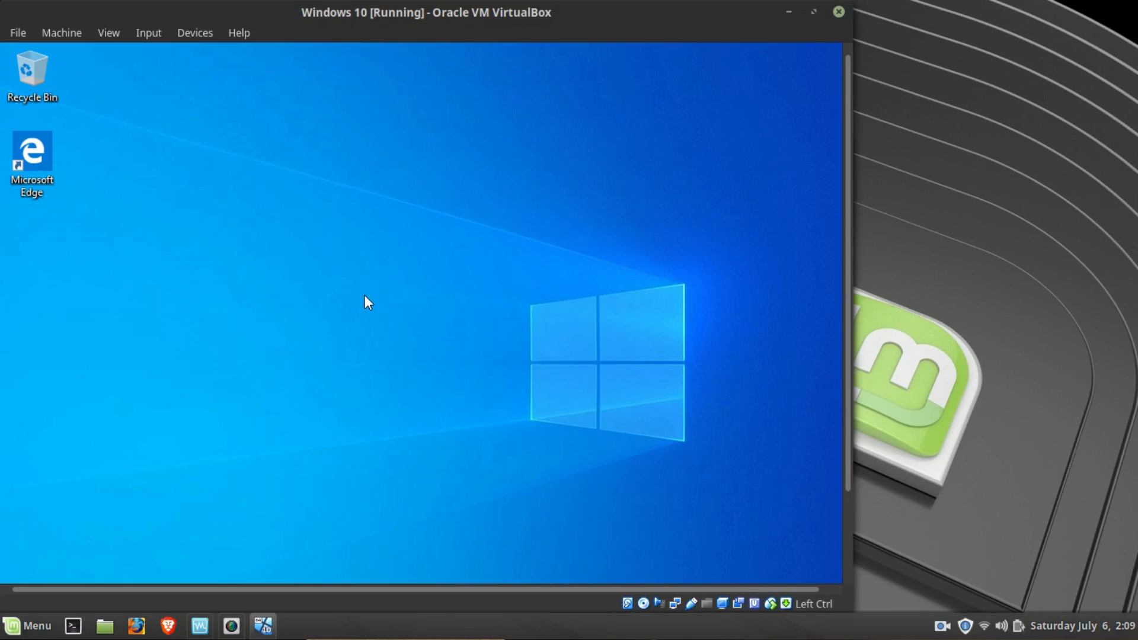
pyautogui.hotkey('ctrl', 'f')
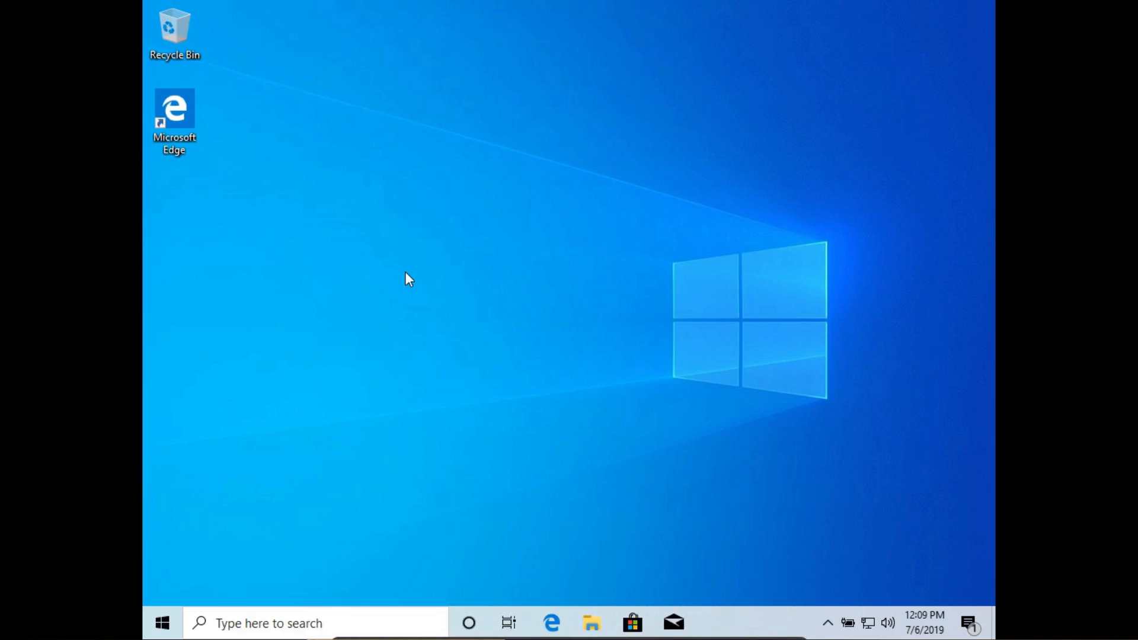
pyautogui.hotkey('ctrl', 'f')
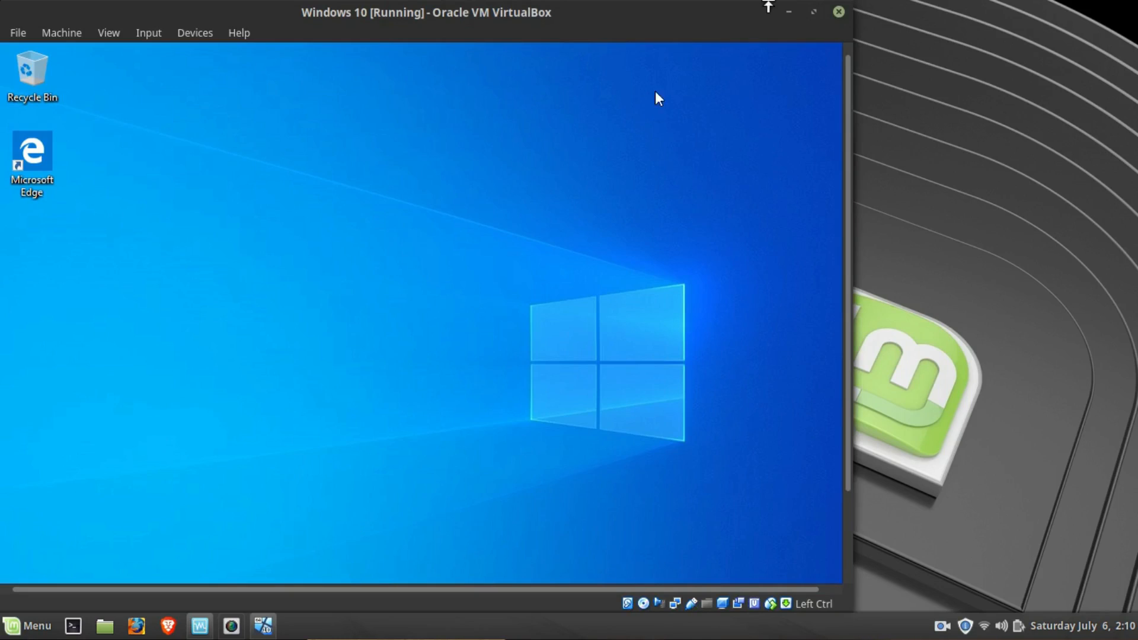
# - Send the shutdown signal to the Windows 10 virtual machine, and close it by powering off the machine
pyautogui.click(837, 12)
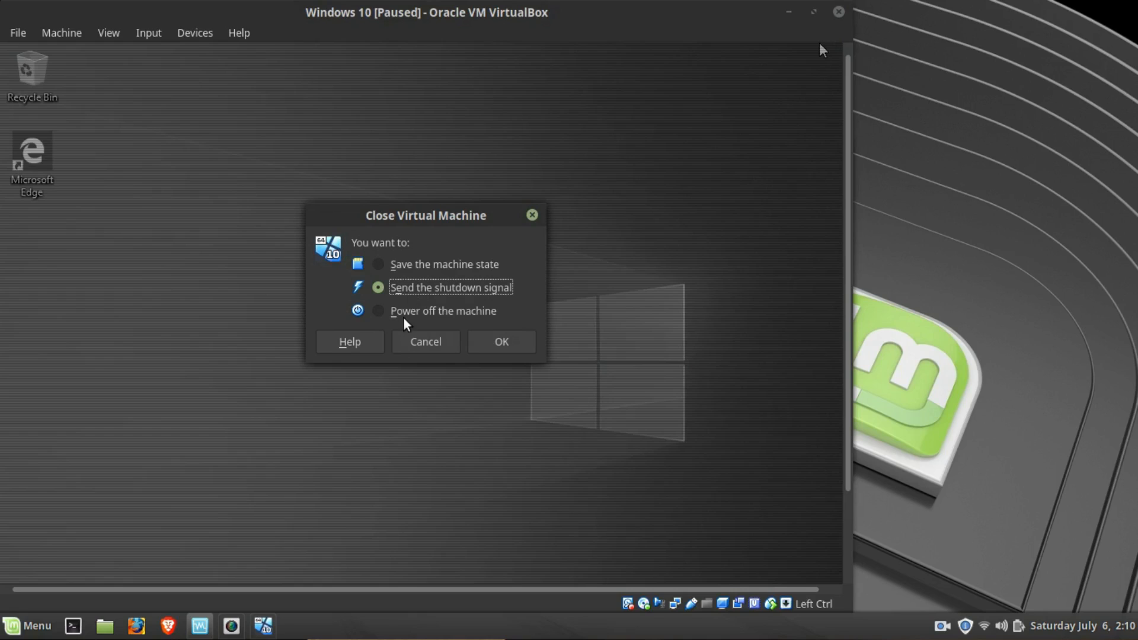
pyautogui.click(505, 345)
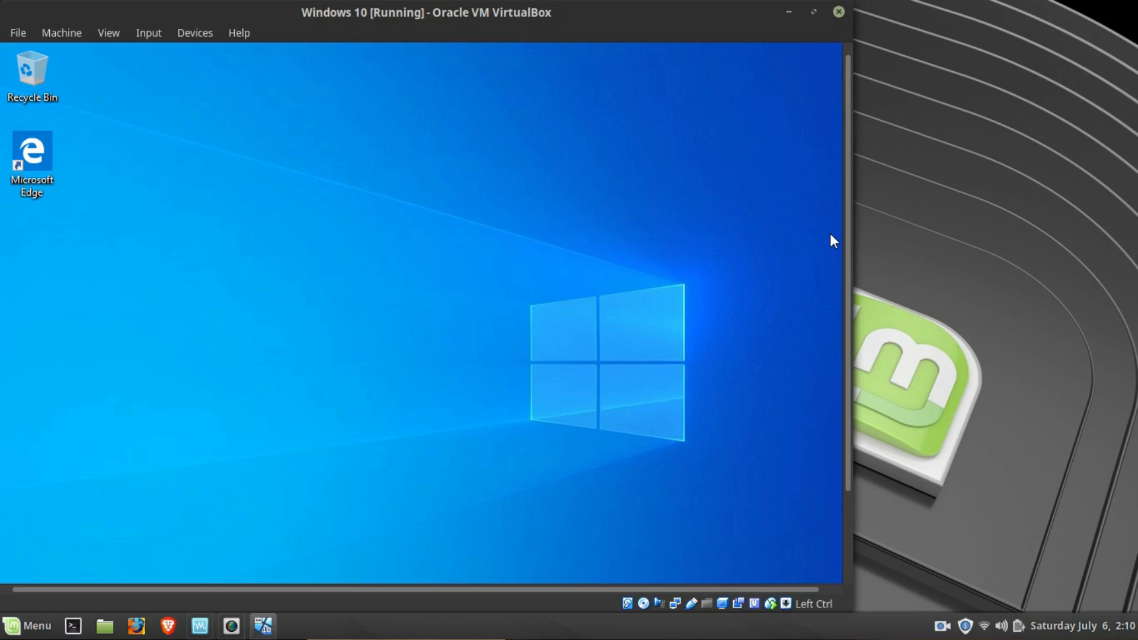
pyautogui.click(838, 12)
pyautogui.click(433, 315)
pyautogui.click(511, 347)
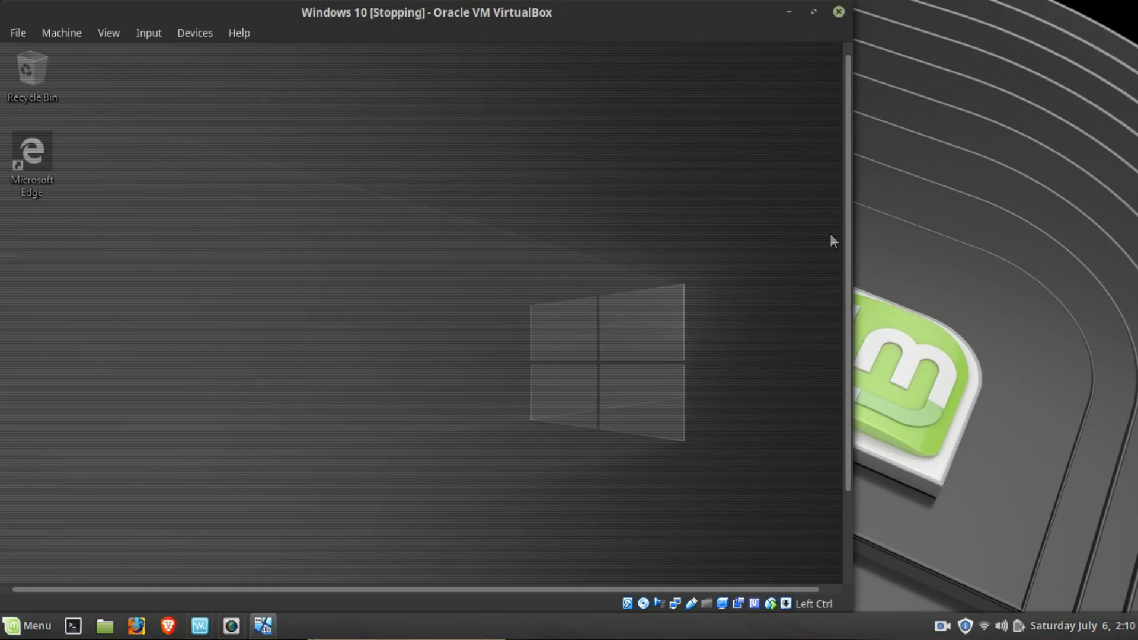